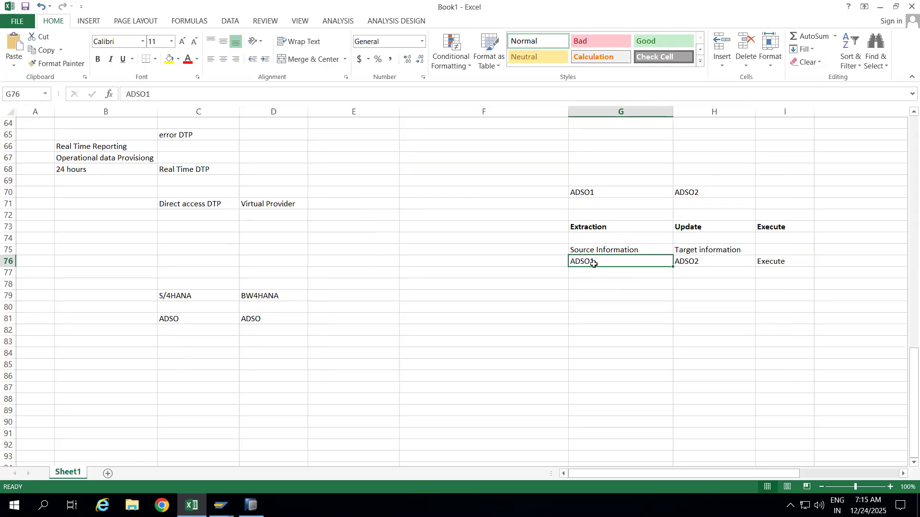
Switch to SAP HANA Studio and create a data flow object named ZADSO_DTP with description "DTP example" in InfoArea NAGASAI.
left_click(694, 261)
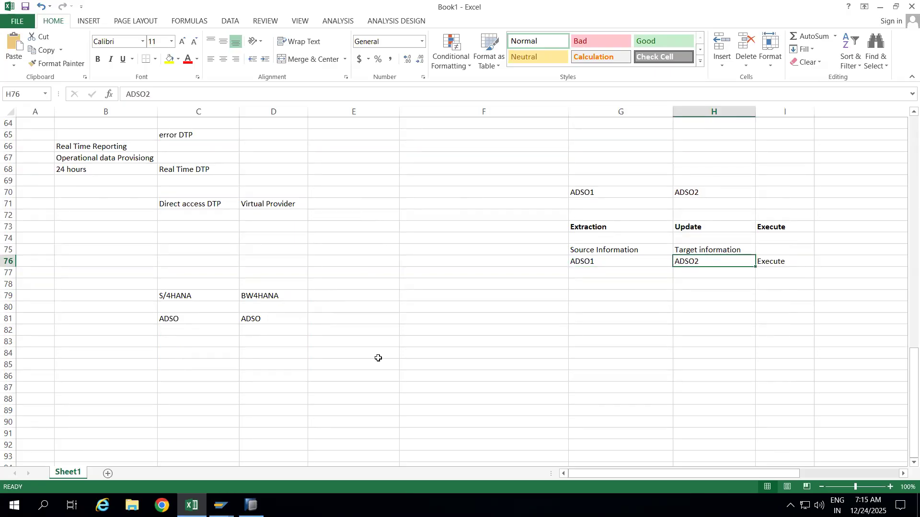
key("alt+Tab")
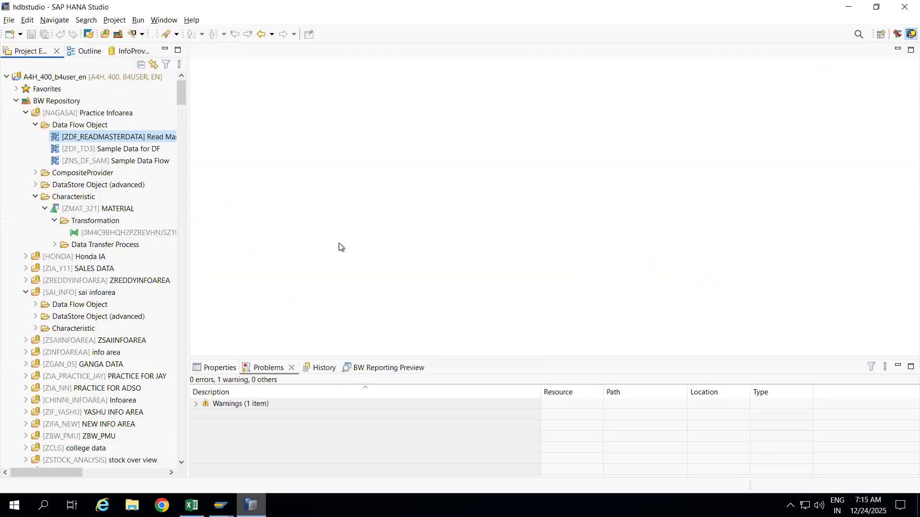
left_click(68, 127)
right_click(68, 128)
mouse_move(122, 133)
left_click(183, 134)
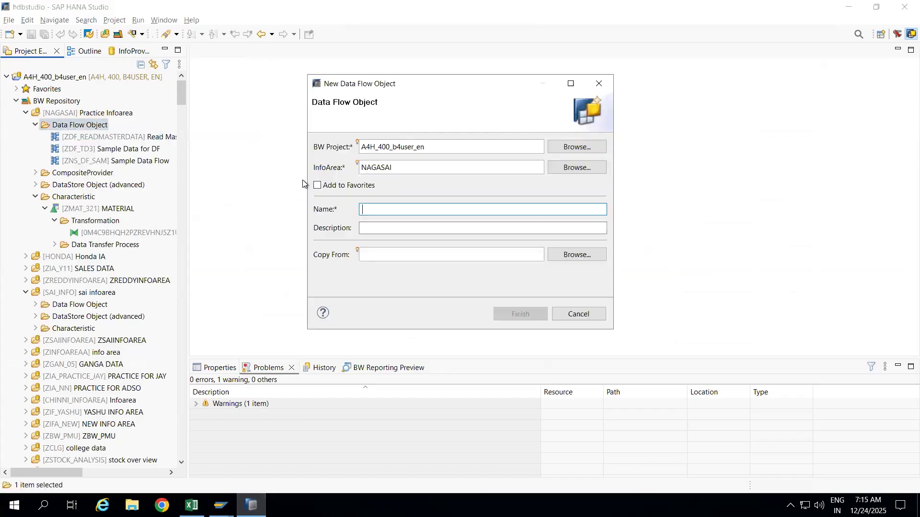
type("Z")
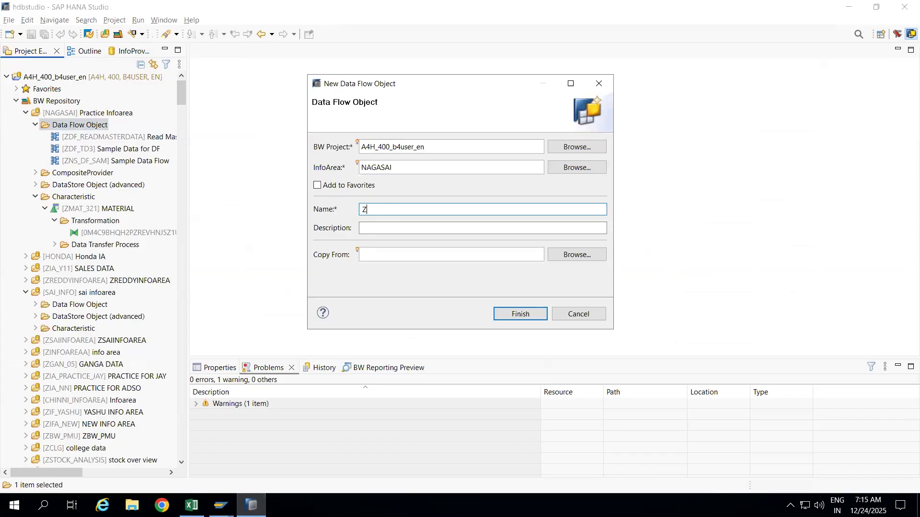
type("ADSO_DTP")
left_click(400, 228)
type("DTP")
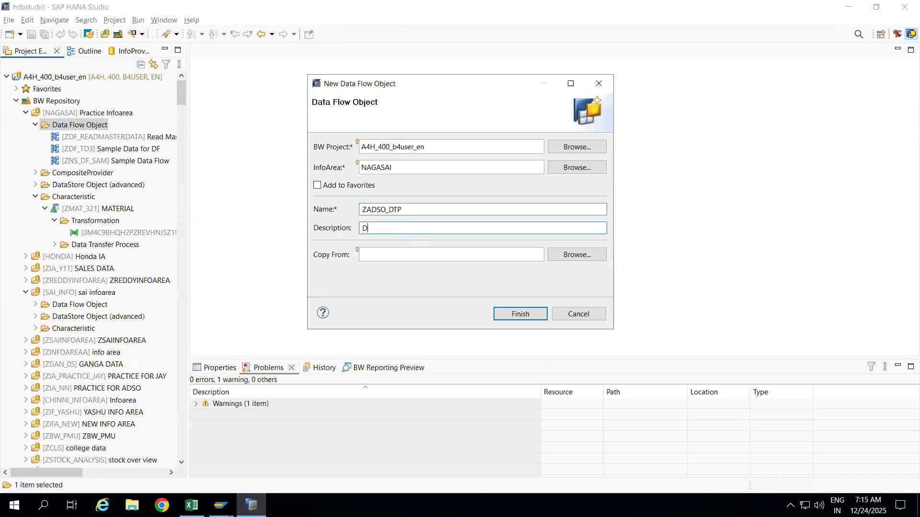
type(" example")
left_click(517, 312)
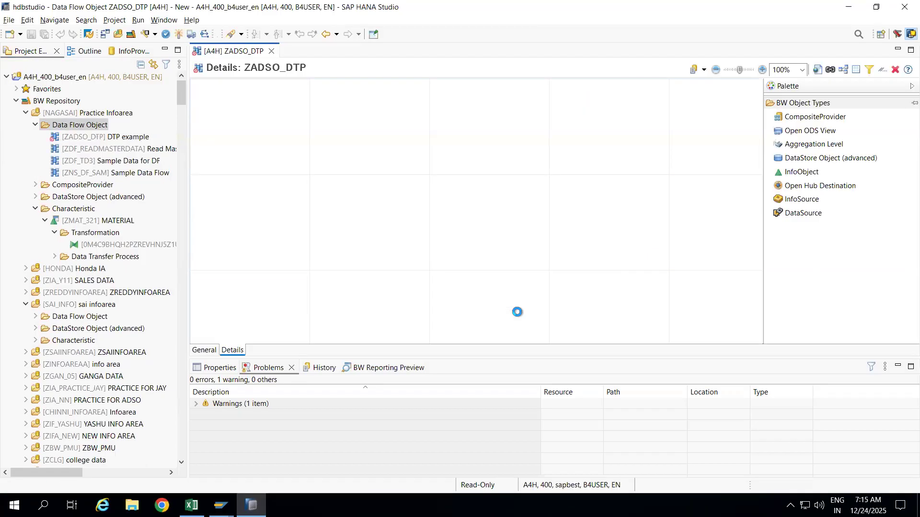
Place a DataSource node on the data flow canvas and assign the existing DataSource 2LIS_11_VAITM of source system S41909_ODP to it.
left_click(788, 213)
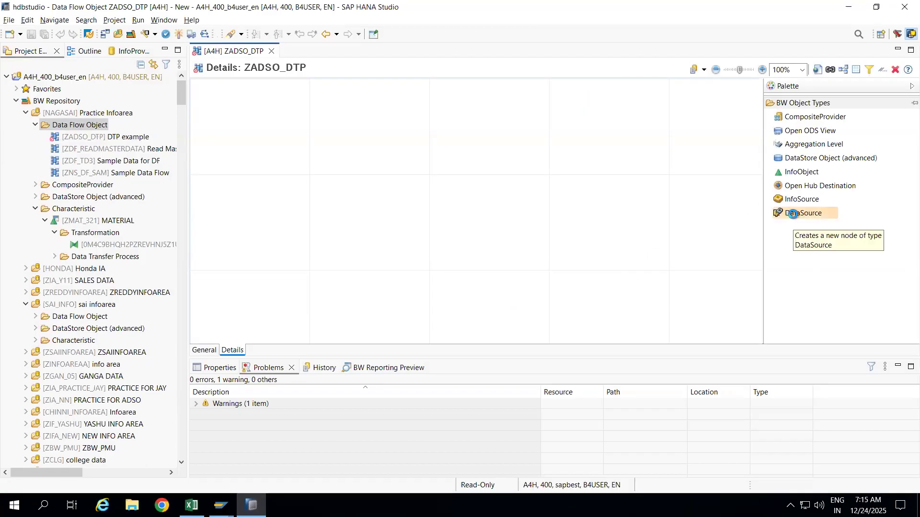
left_click(320, 240)
left_click(447, 259)
right_click(367, 212)
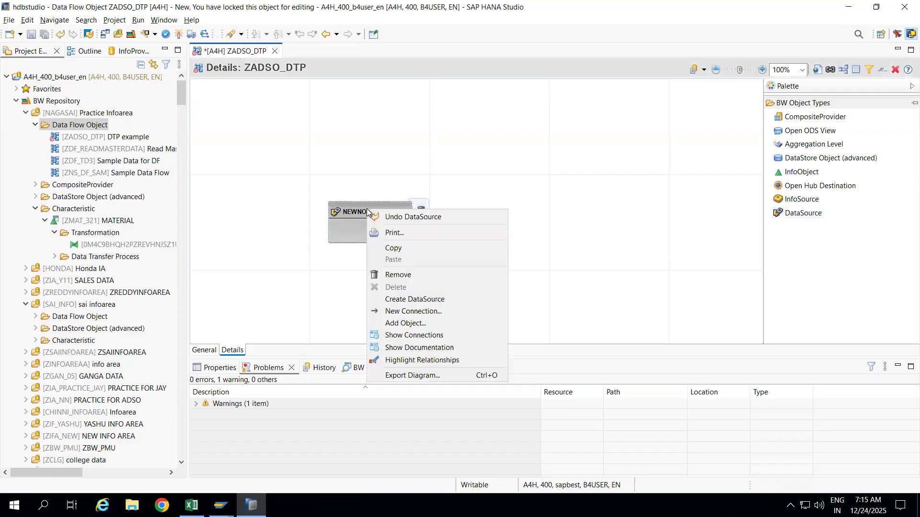
left_click(405, 324)
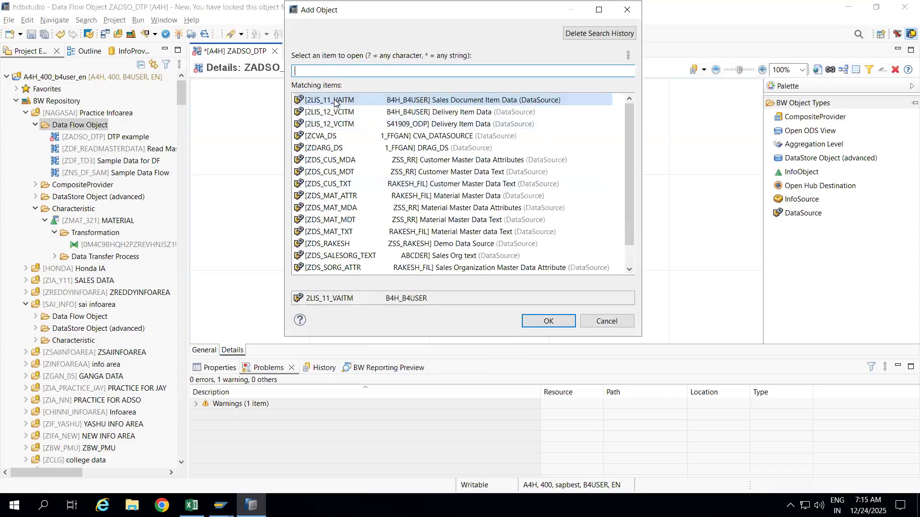
type("2")
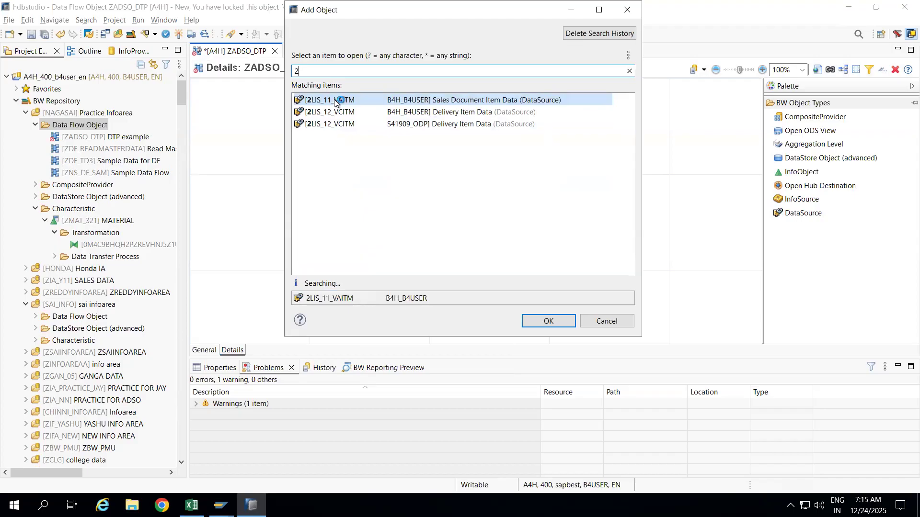
type("LIS_11")
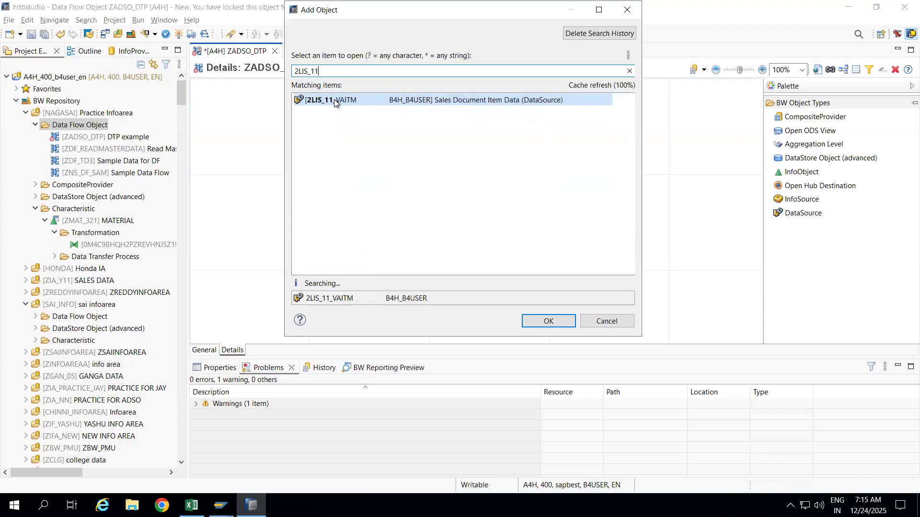
type("_VAITM")
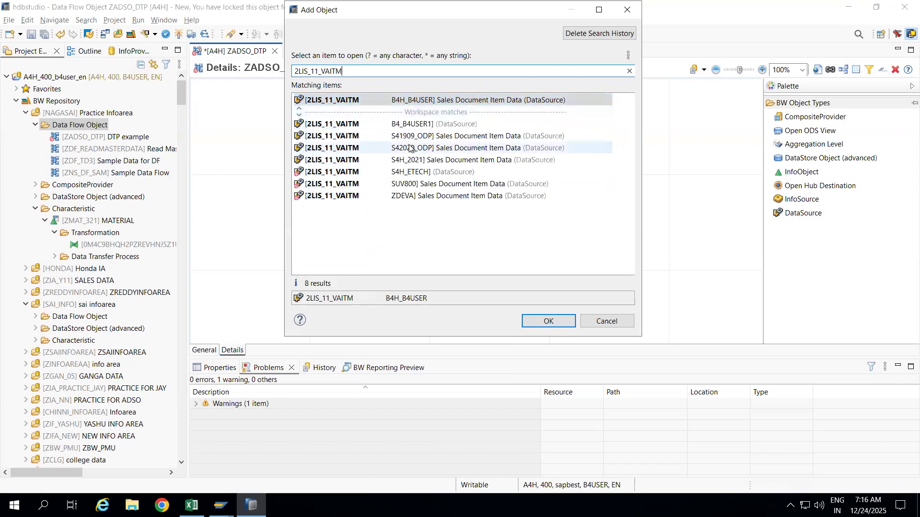
left_click(346, 138)
double_click(346, 137)
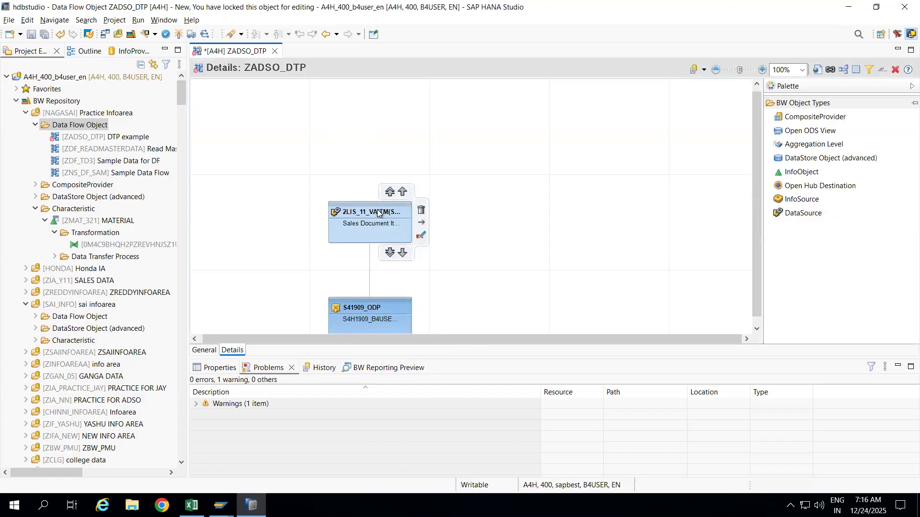
Place a DataStore Object (advanced) node above the 2LIS_11_VAITM DataSource and enlarge the canvas area.
left_click(799, 158)
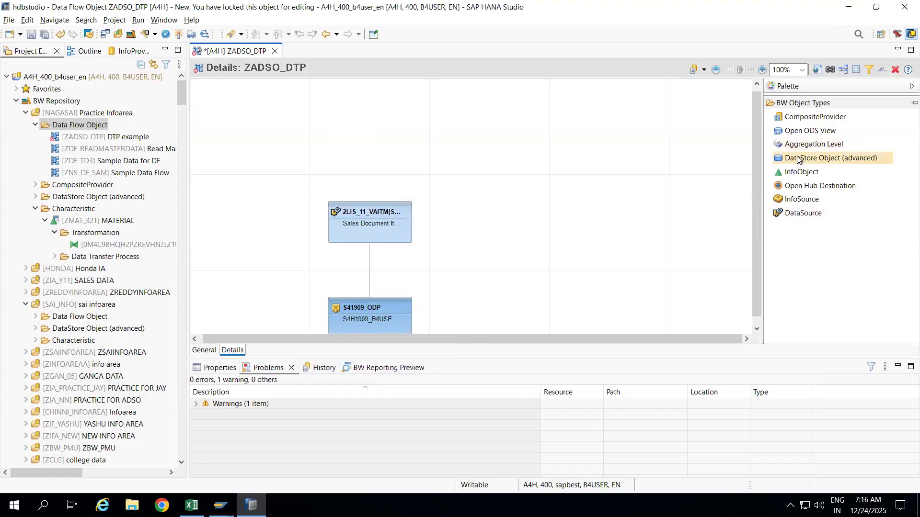
left_click(347, 113)
left_click(457, 193)
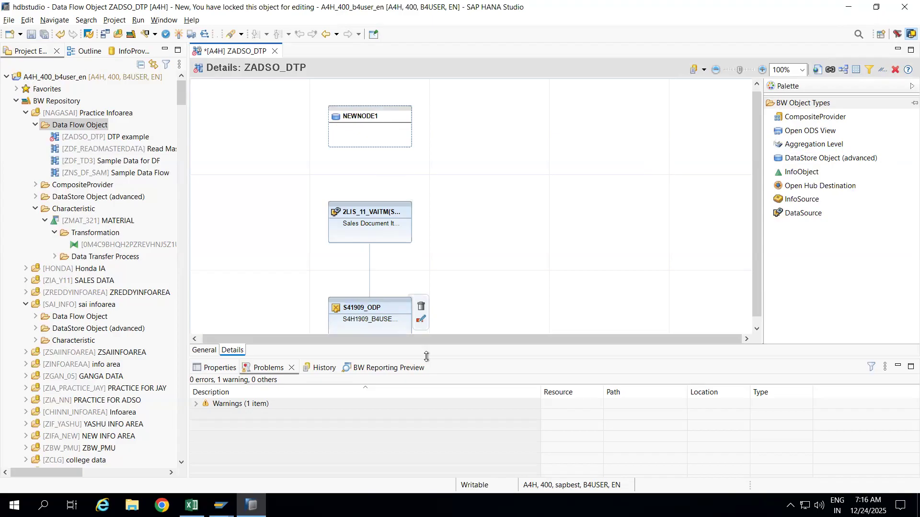
left_click_drag(426, 357, 426, 394)
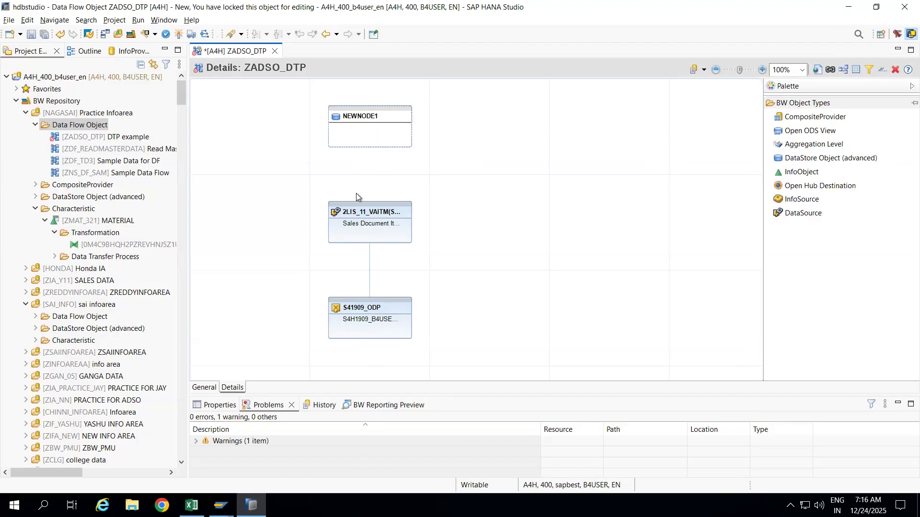
Start creating a DataStore object (advanced) from the new node, named ZDTP1 with description "DTP example".
right_click(378, 116)
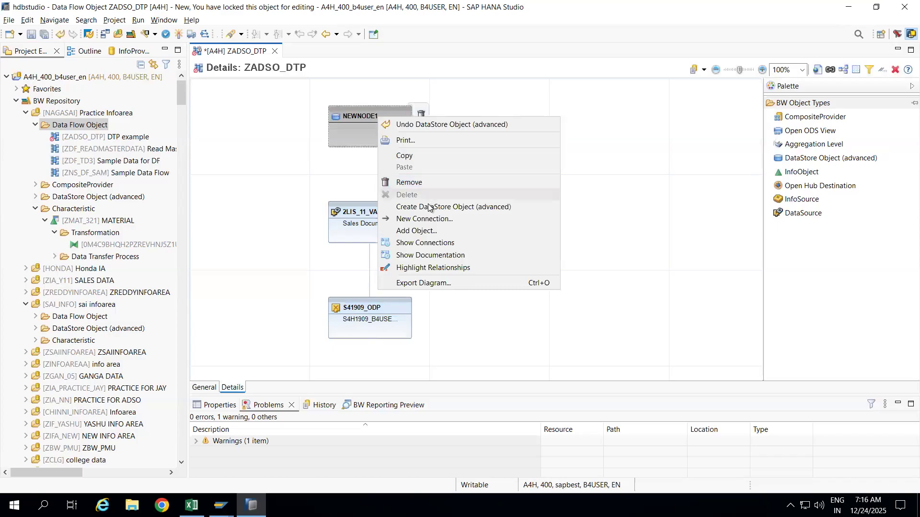
left_click(408, 207)
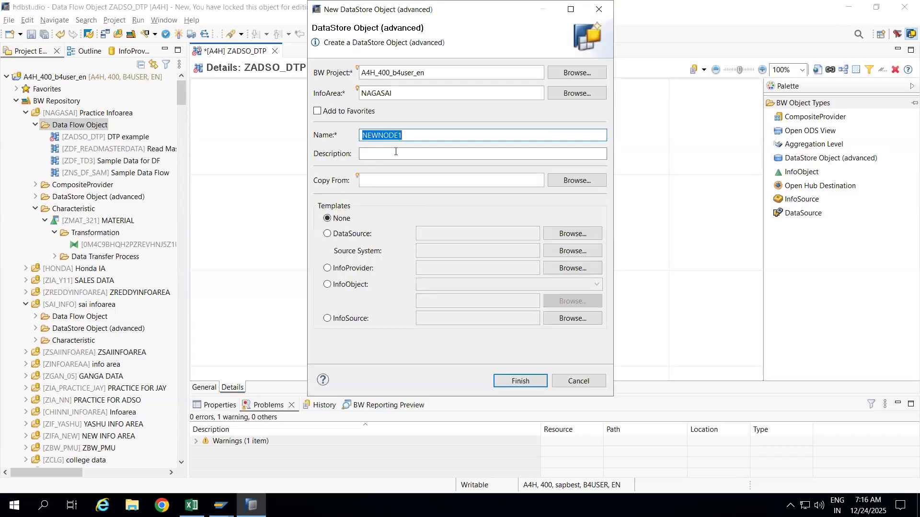
type("ZAD")
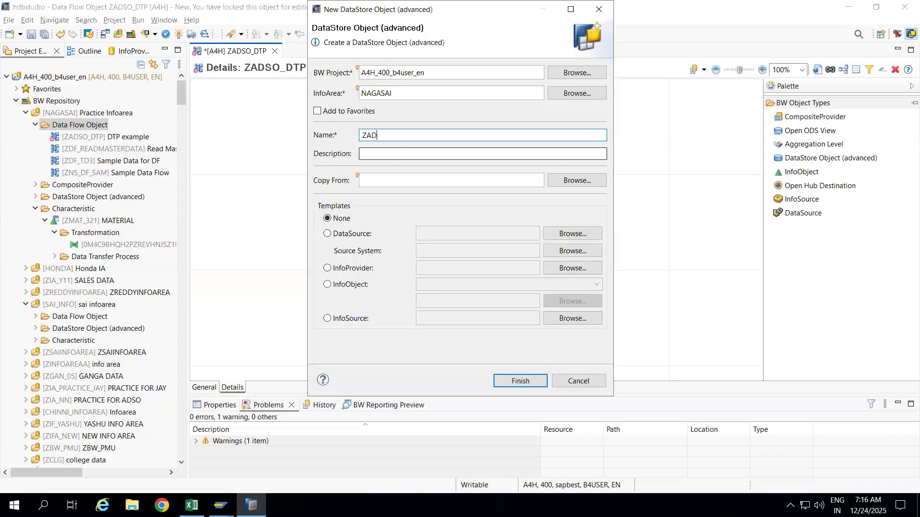
type("SO_DTP1")
key("BackSpace")
key("BackSpace")
key("BackSpace")
key("BackSpace")
key("BackSpace")
key("BackSpace")
key("BackSpace")
key("BackSpace")
key("BackSpace")
key("BackSpace")
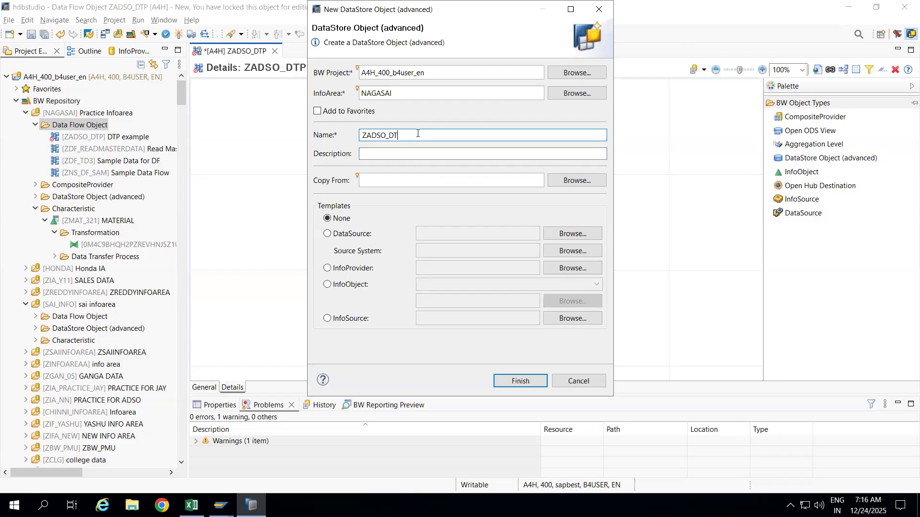
type("ZDTP1")
left_click(393, 153)
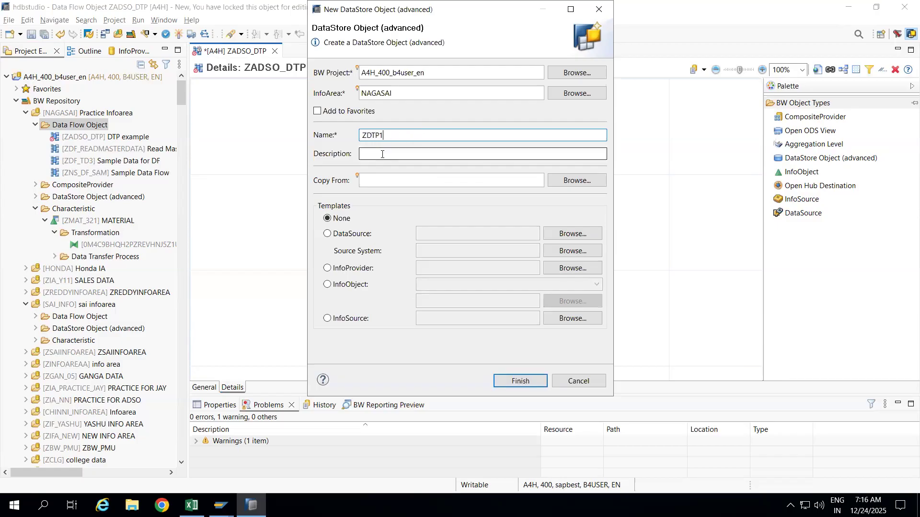
type("DTP example")
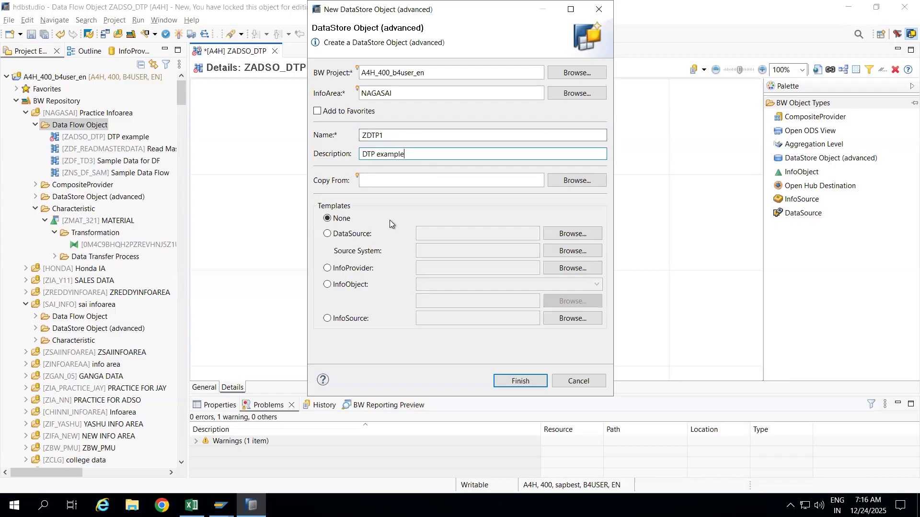
Use DataSource 2LIS_11_VAITM of source system S41909_ODP as the template and finish creating the DataStore object.
left_click(329, 235)
type("2LIS_11")
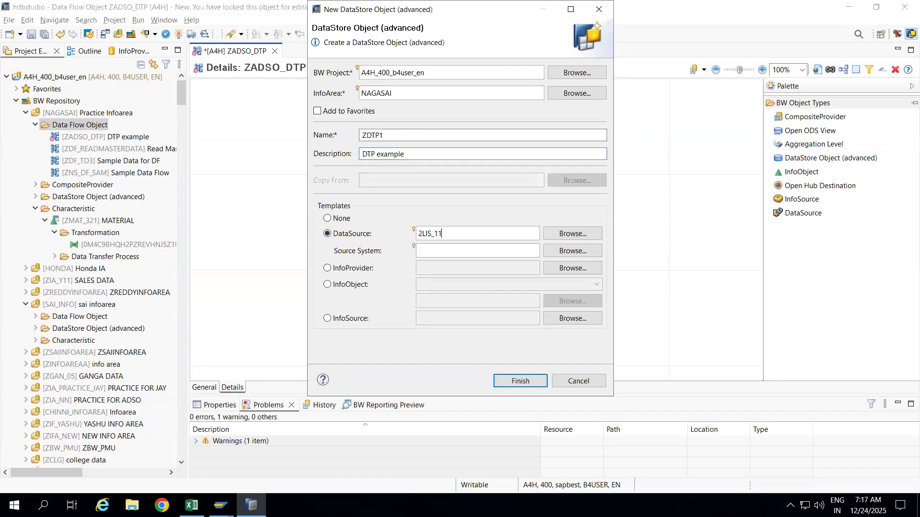
type("_VAITM")
left_click(577, 235)
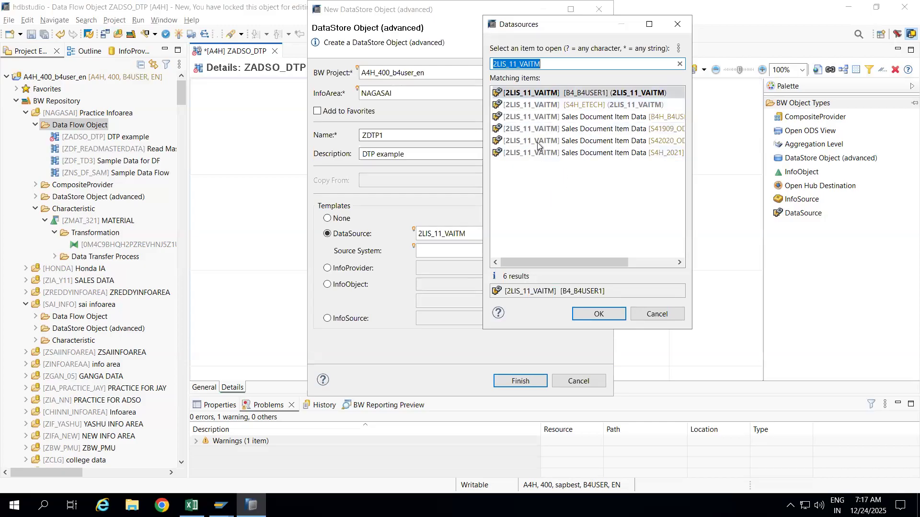
double_click(527, 130)
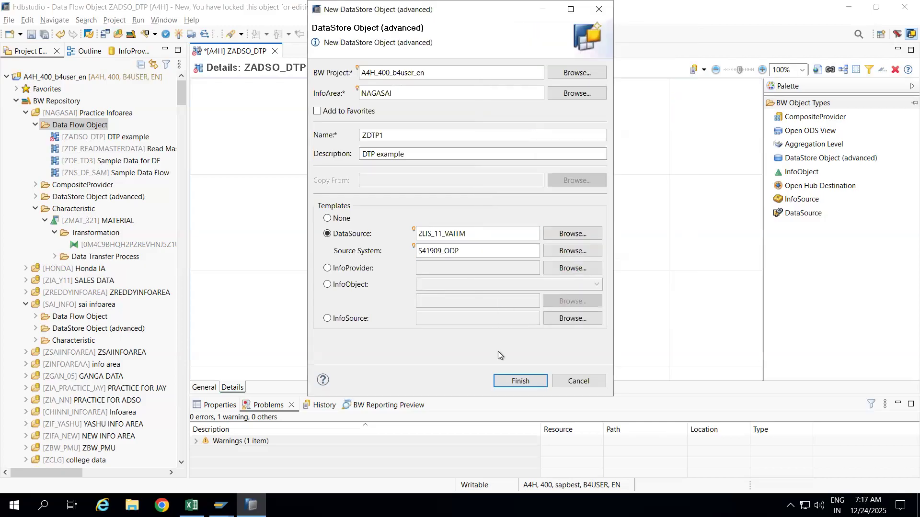
left_click(505, 382)
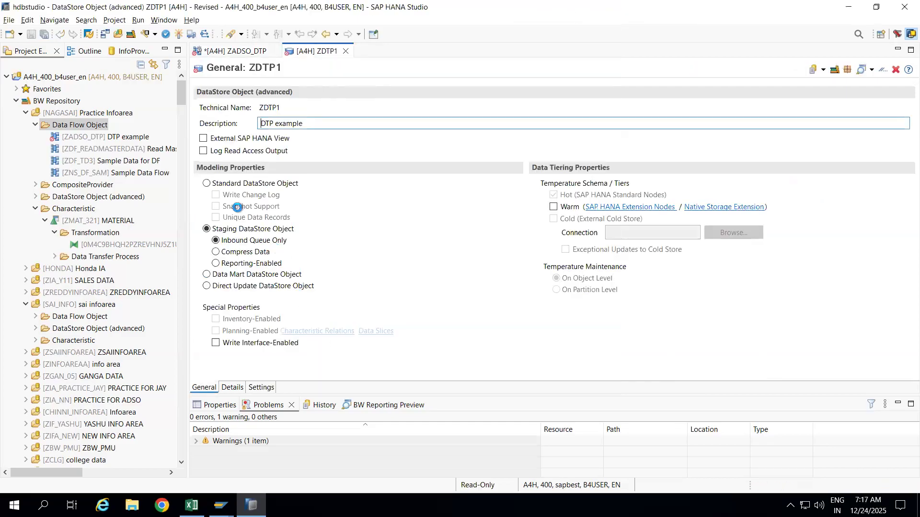
Make ZDTP1 a Standard DataStore Object and define VBELN Sales document and POSNR Item (SD) as its keys.
left_click(208, 182)
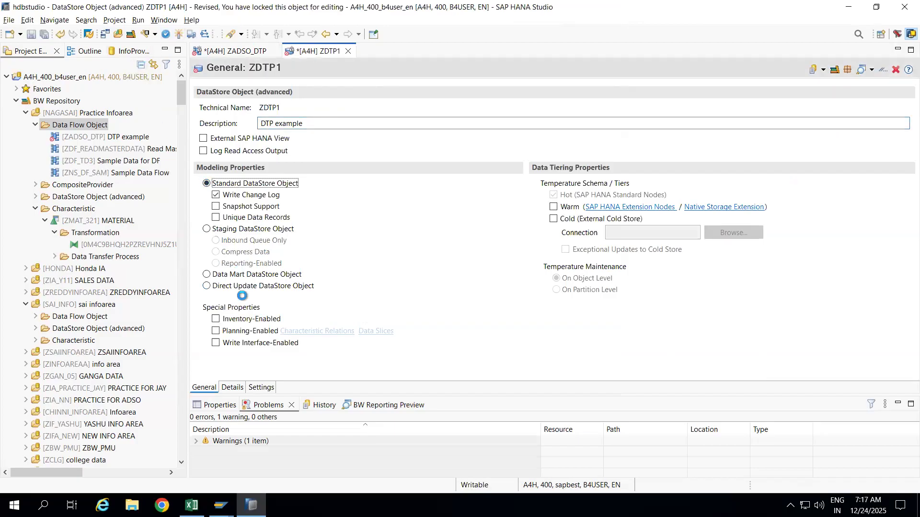
left_click(232, 386)
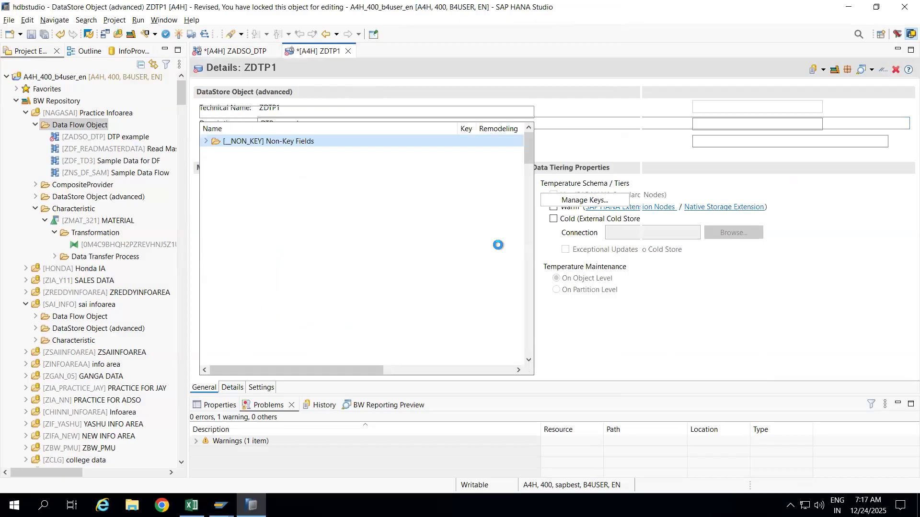
left_click(569, 201)
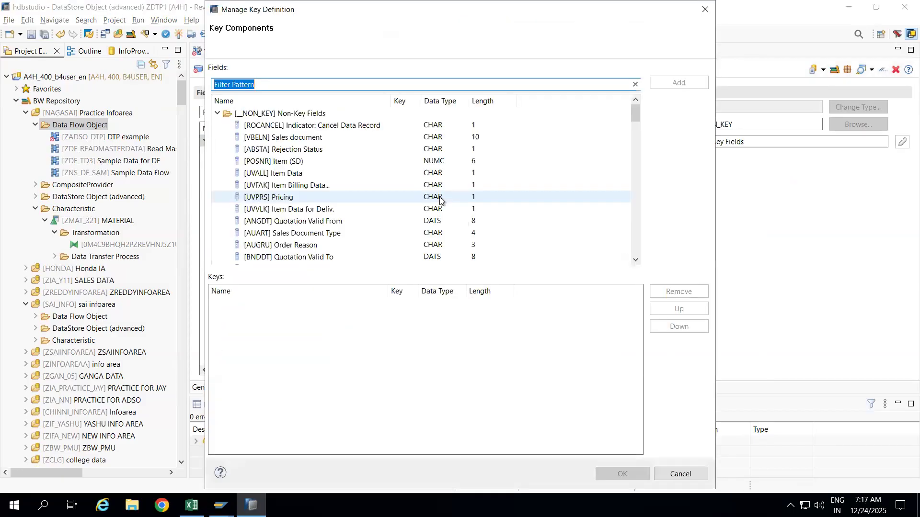
double_click(287, 138)
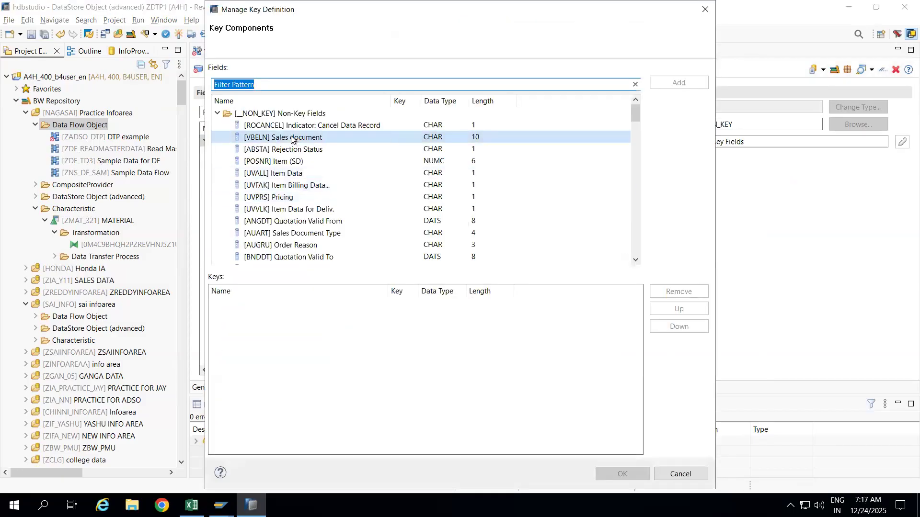
double_click(293, 161)
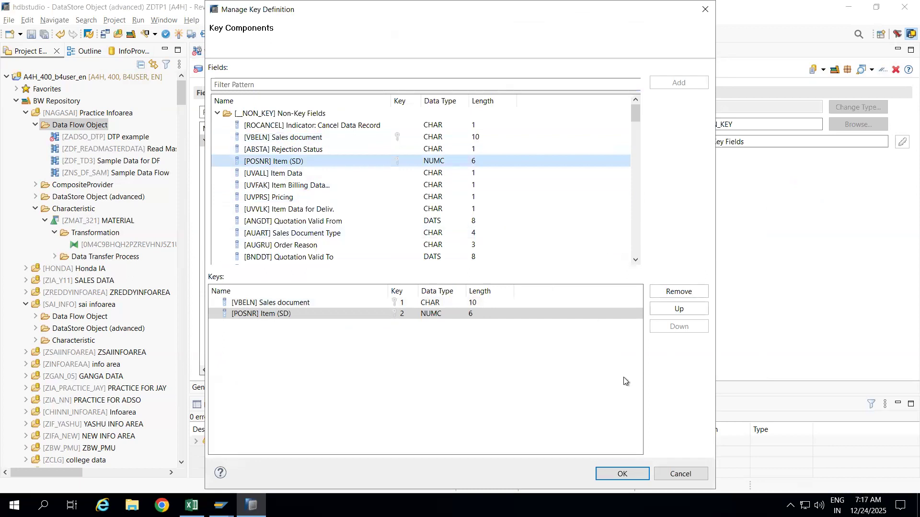
key("Return")
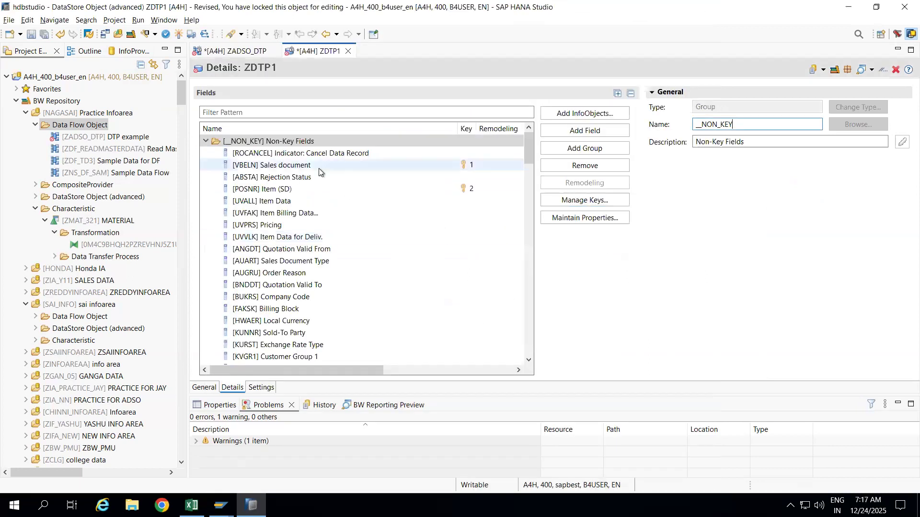
Activate the ZDTP1 DataStore object and close its editor to return to the data flow.
left_click(179, 34)
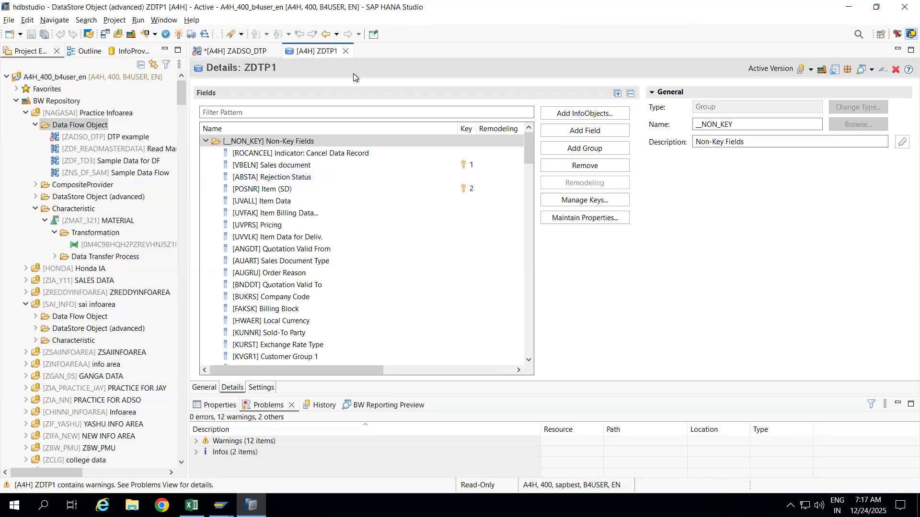
left_click(346, 51)
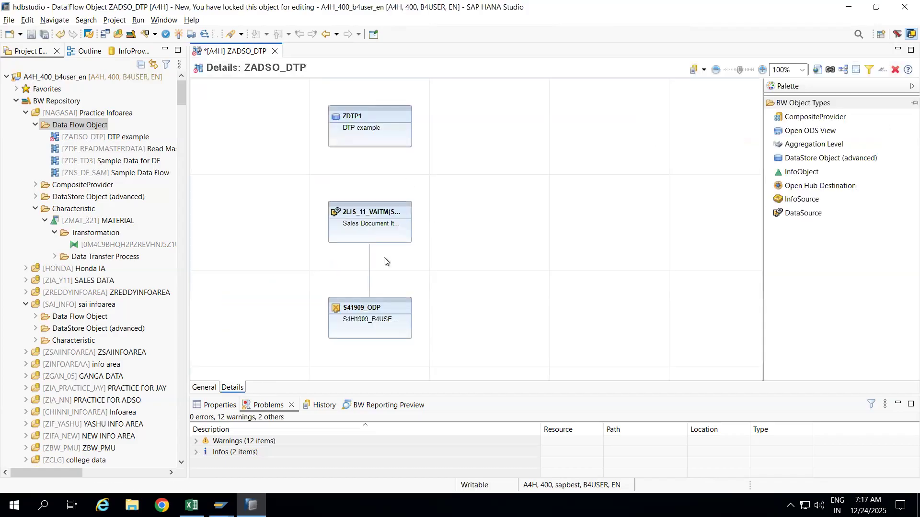
mouse_move(376, 225)
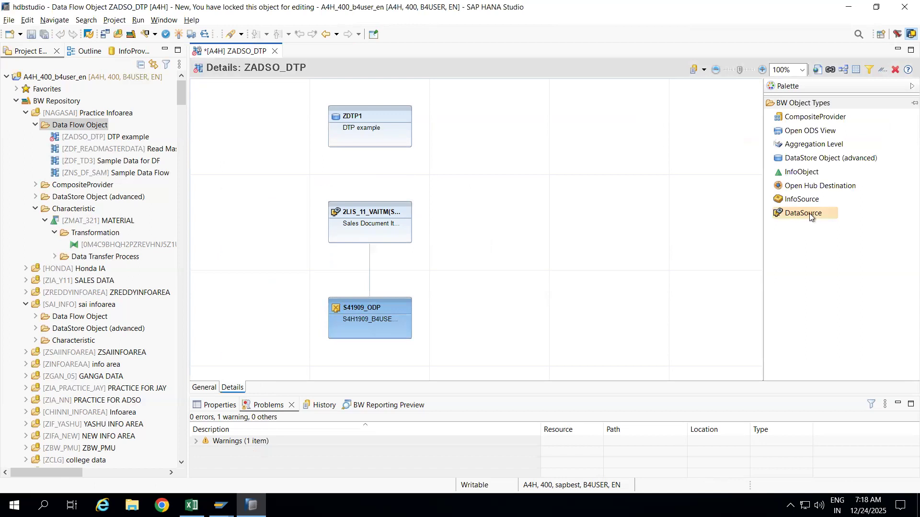
Connect the DataSource 2LIS_11_VAITM to the DataStore object ZDTP1 in the data flow.
mouse_move(338, 217)
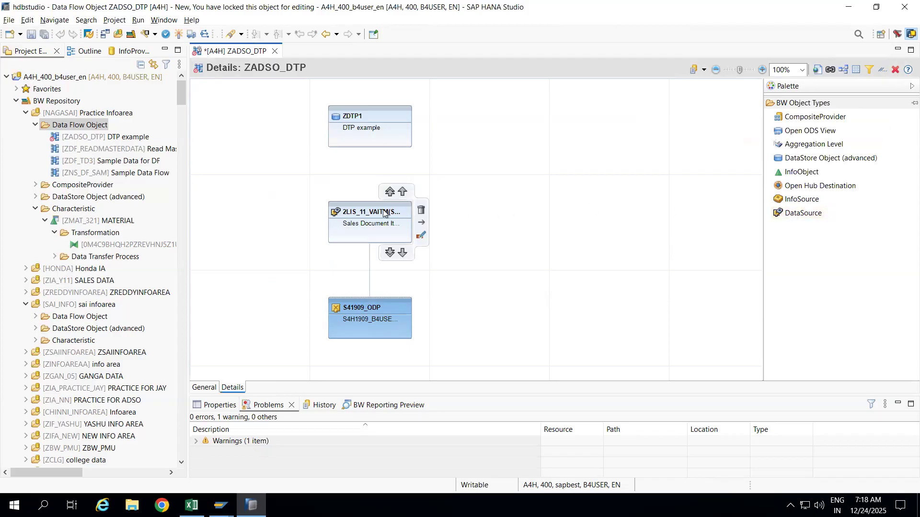
left_click_drag(375, 203, 370, 142)
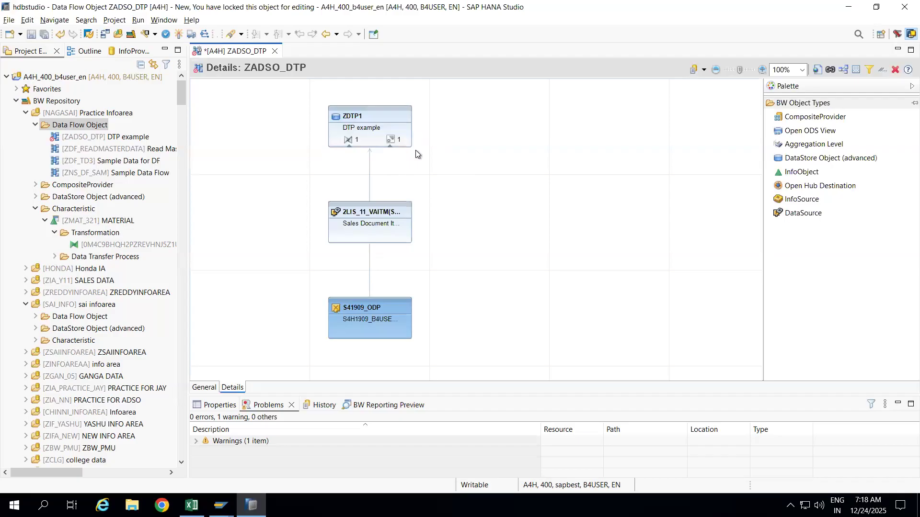
Try to create a data transfer process from 2LIS_11_VAITM to ZDTP1 without a transformation, and close the wizard.
mouse_move(391, 142)
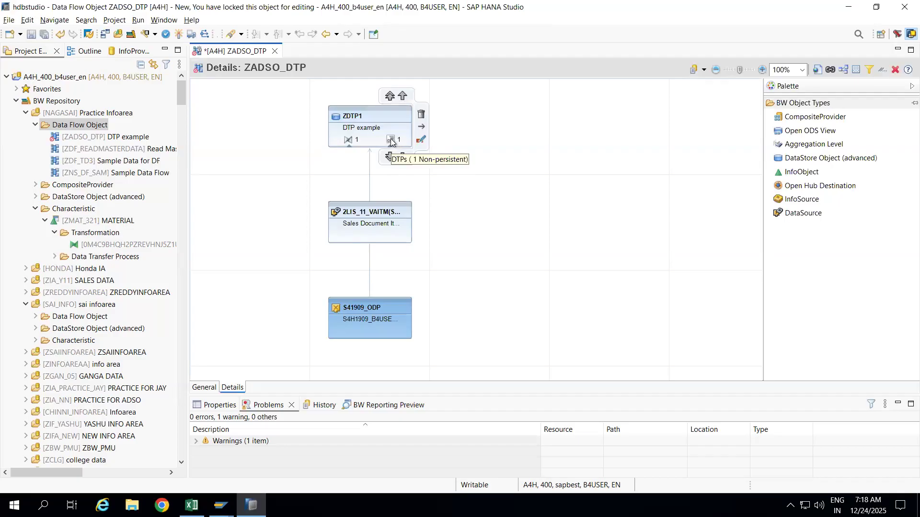
left_click(391, 141)
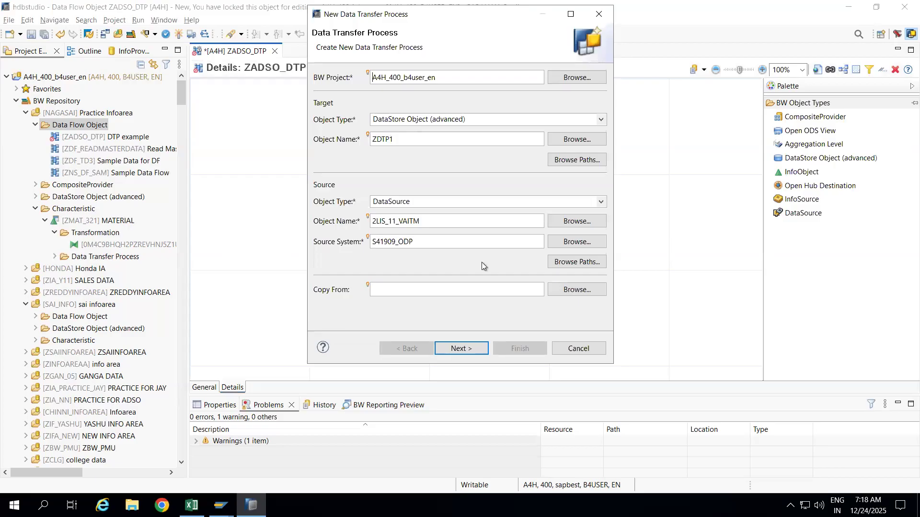
left_click(462, 351)
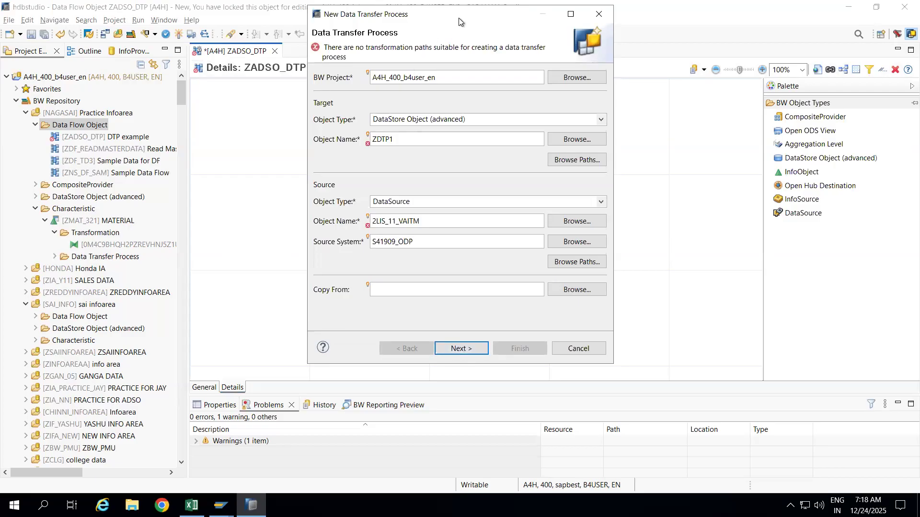
left_click_drag(458, 18, 459, 59)
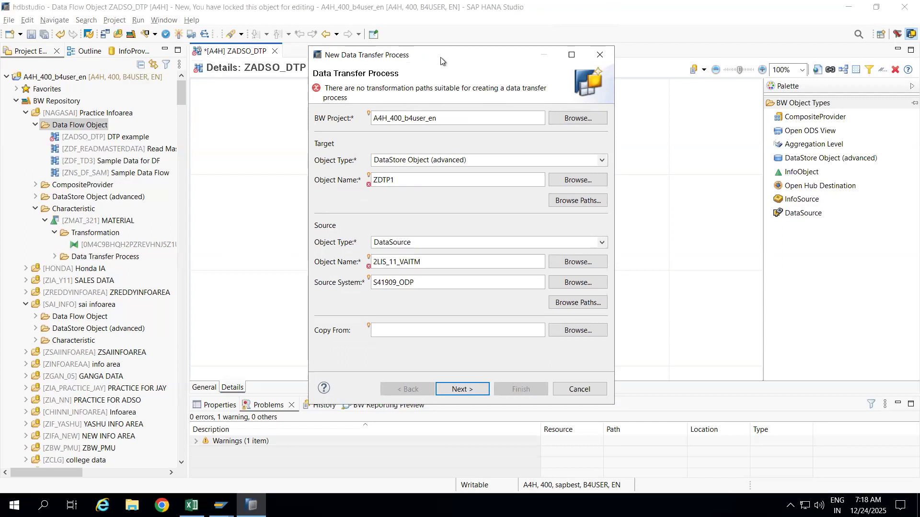
left_click_drag(440, 60, 535, 50)
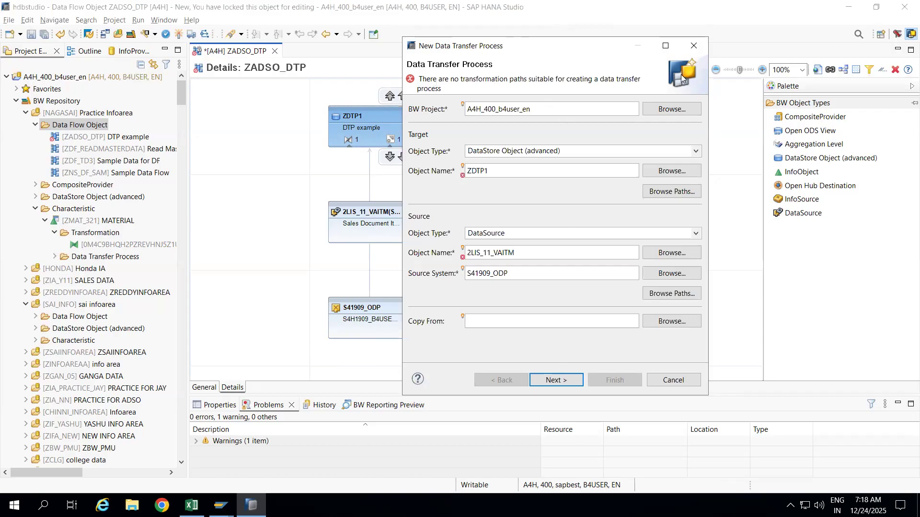
left_click(693, 46)
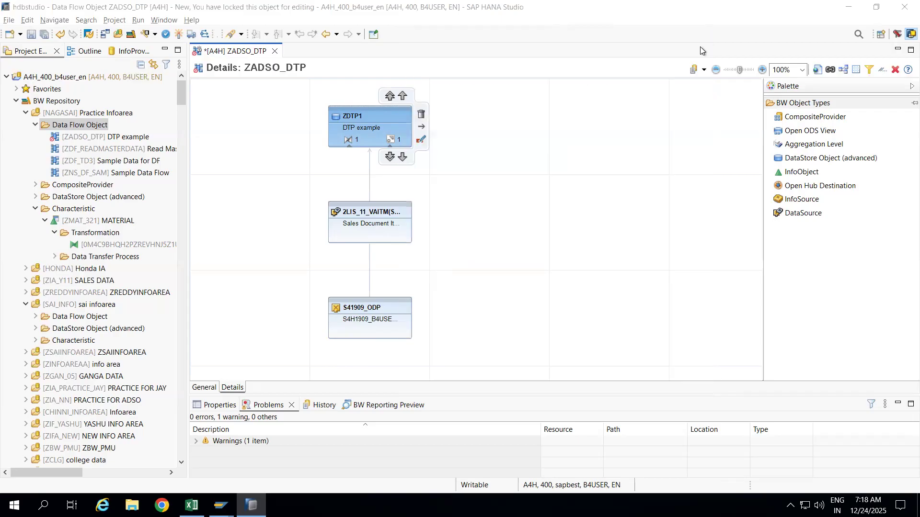
Create the transformation for ZDTP1 with DataSource 2LIS_11_VAITM of source system S41909_ODP as its source.
left_click(348, 140)
left_click(348, 139)
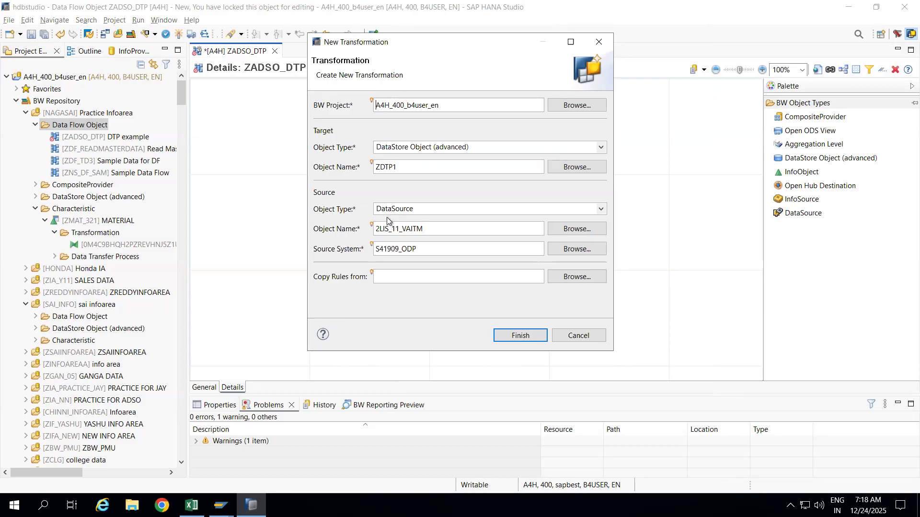
left_click(422, 210)
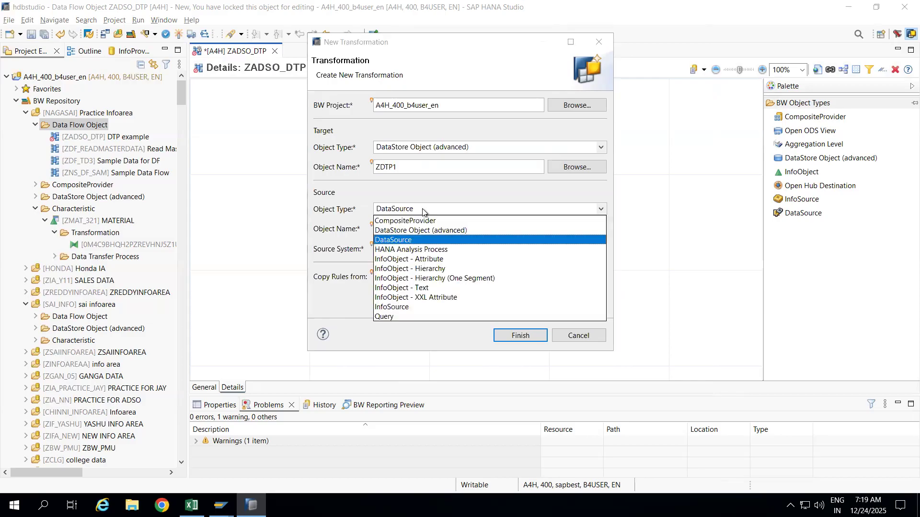
left_click(408, 191)
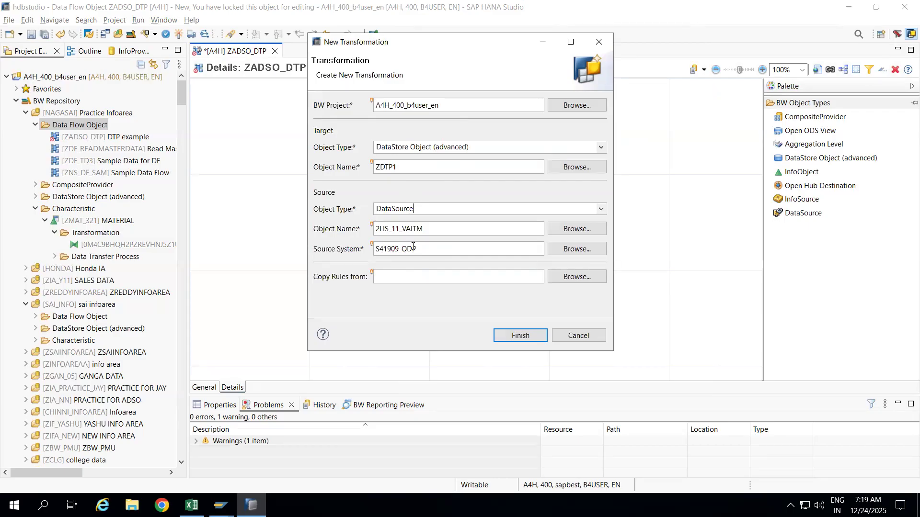
left_click(503, 335)
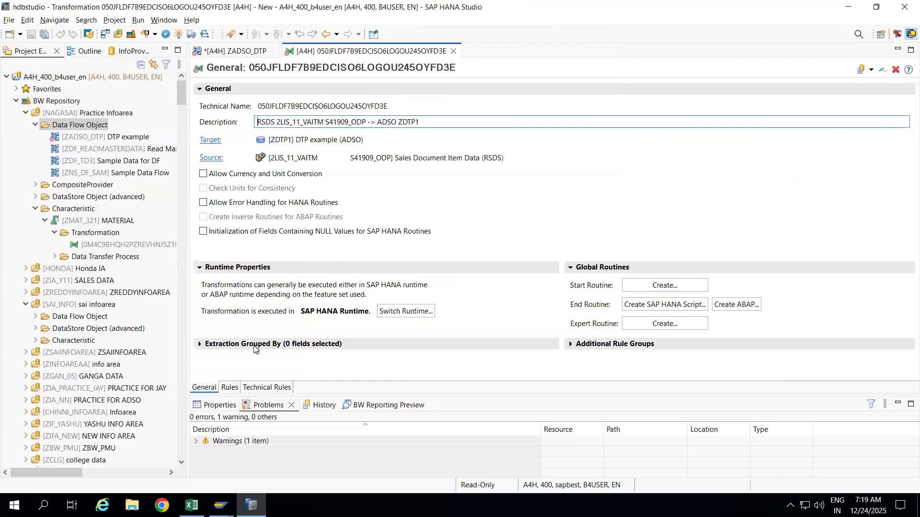
Review the transformation's field rules, activate the transformation and close its editor.
left_click(229, 389)
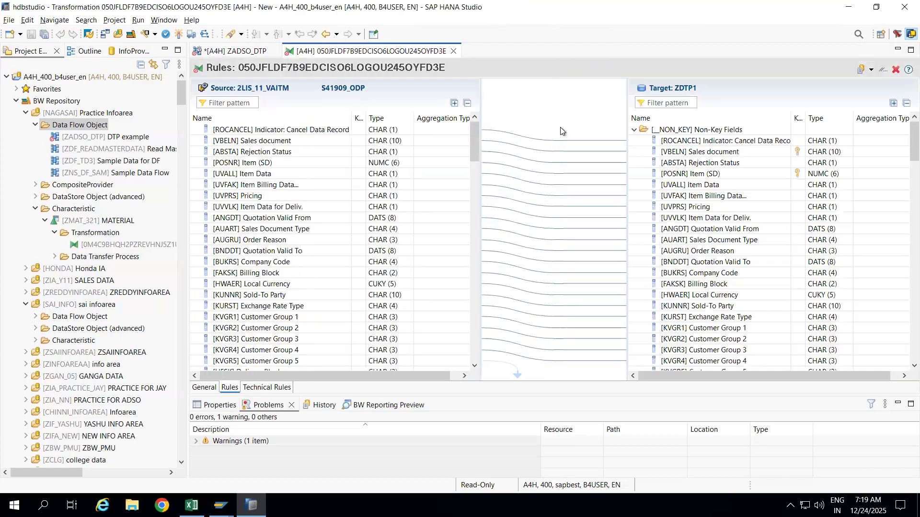
left_click(179, 33)
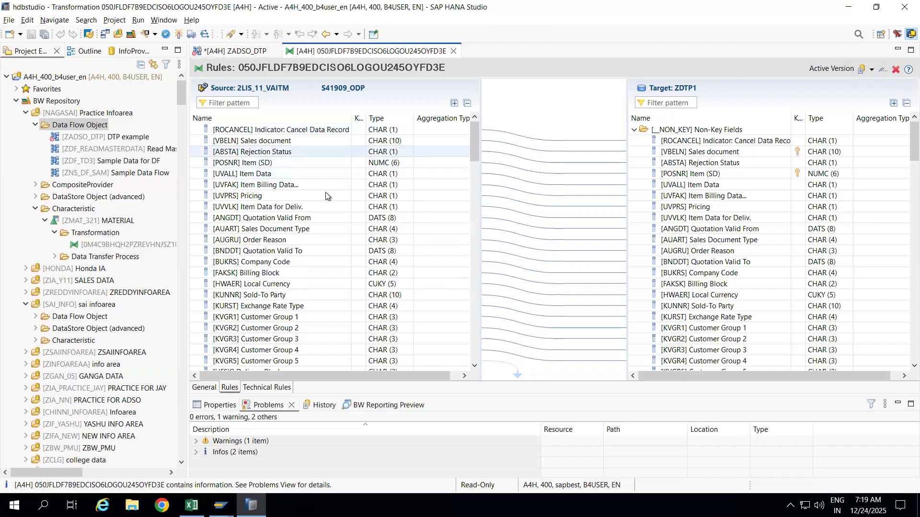
left_click(452, 51)
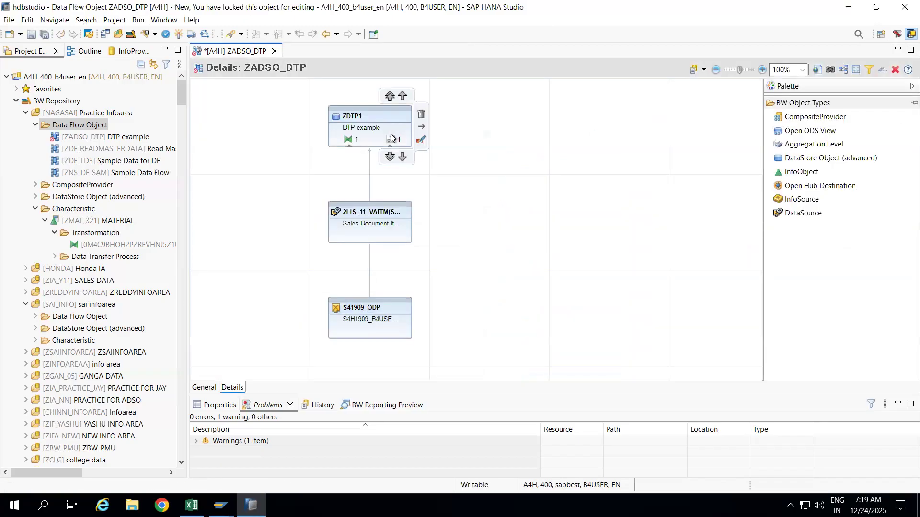
Create the data transfer process from 2LIS_11_VAITM to ZDTP1 and set its extraction mode to Full.
left_click(392, 139)
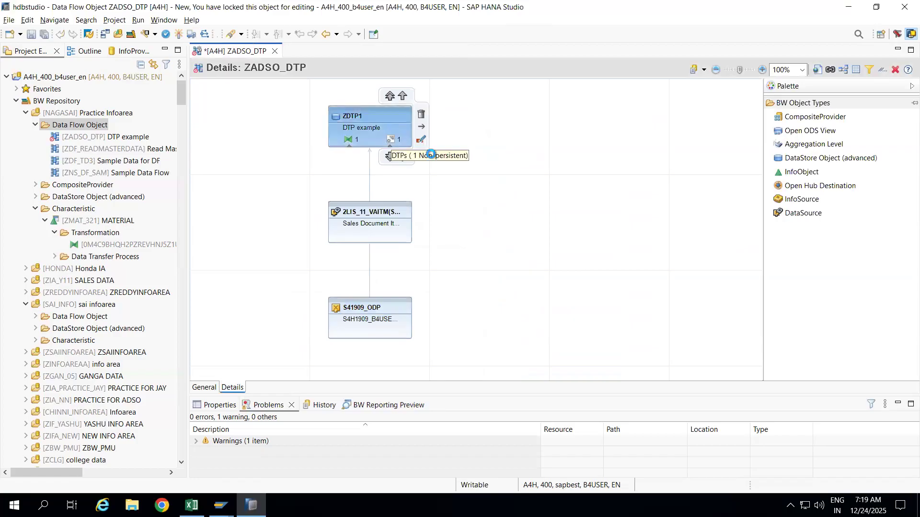
left_click(448, 347)
left_click(386, 169)
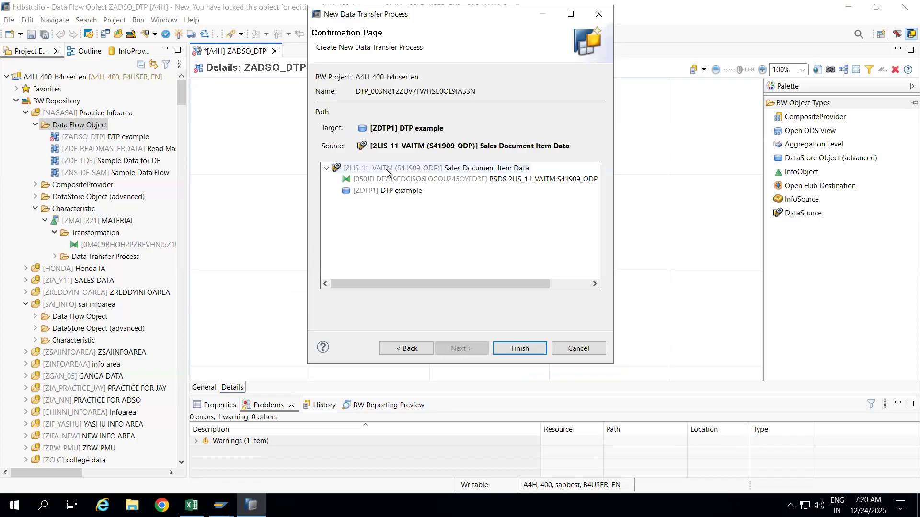
left_click(505, 350)
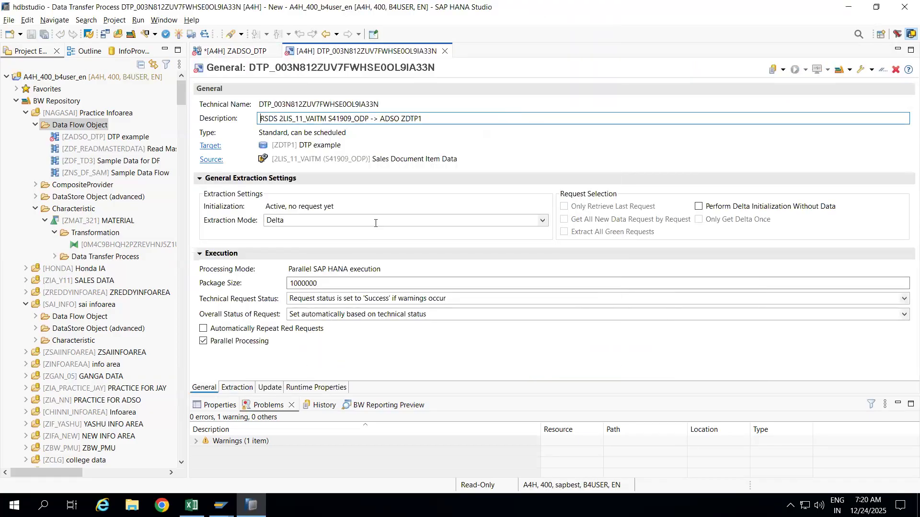
left_click(355, 222)
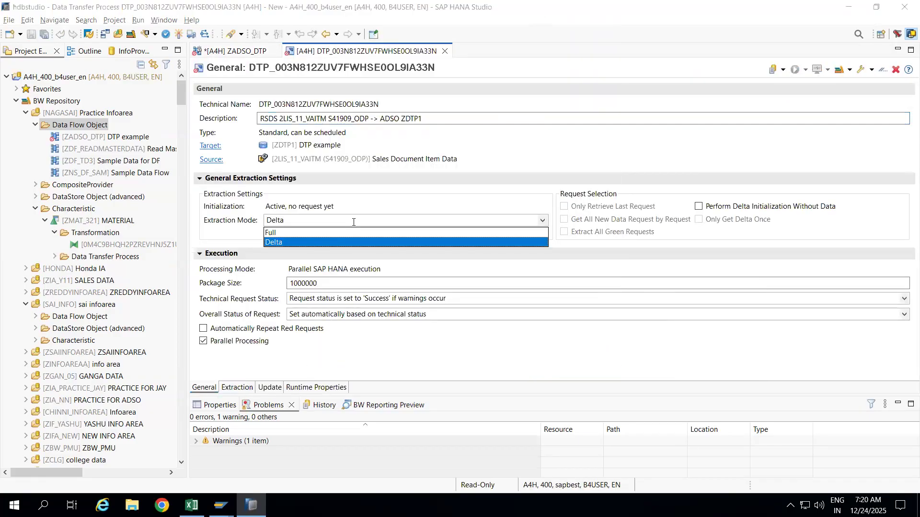
left_click(274, 234)
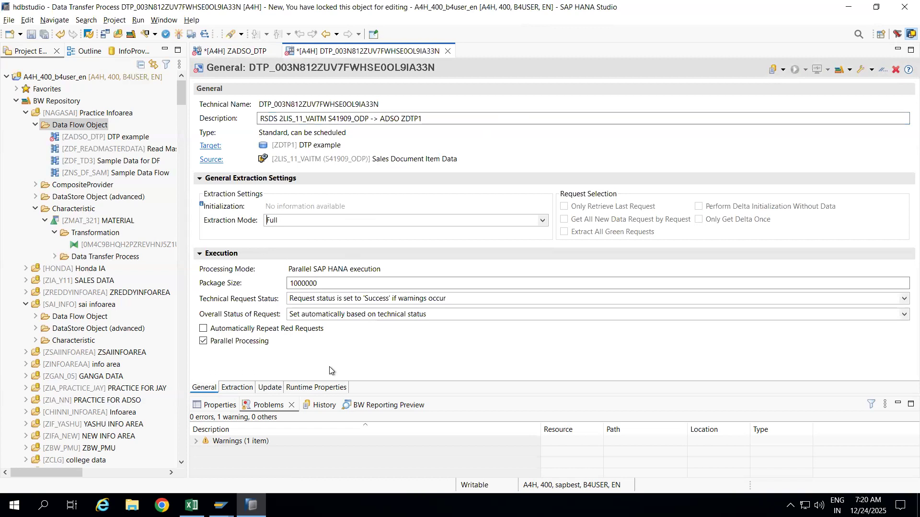
Copy the data transfer process's technical name and activate the data transfer process.
left_click(380, 104)
left_click_drag(336, 113, 247, 110)
key("ctrl+c")
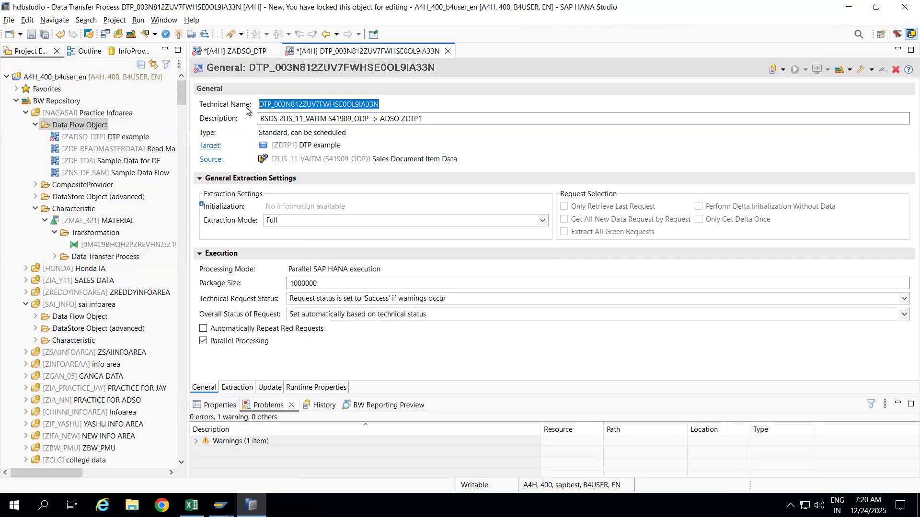
left_click(179, 33)
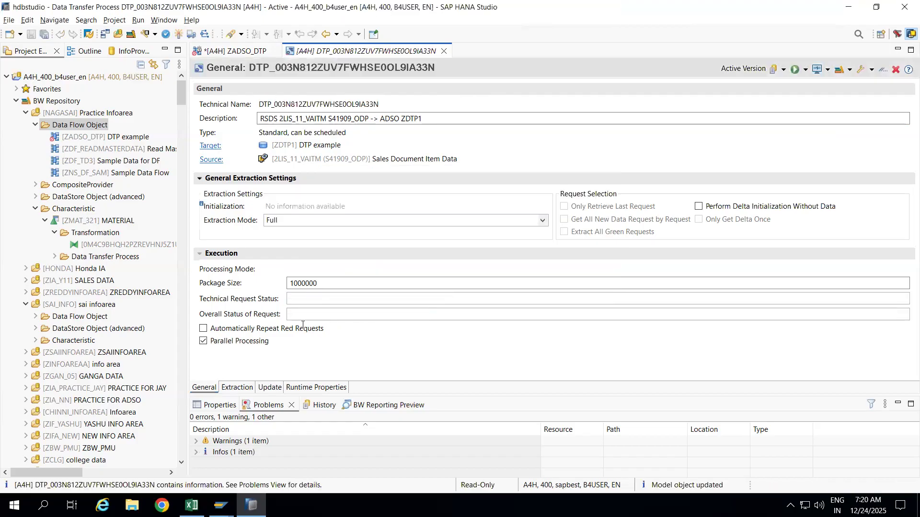
Switch to the SAP GUI Data Browser session, start transaction RSDTP and display the data transfer process using the copied technical name.
mouse_move(220, 505)
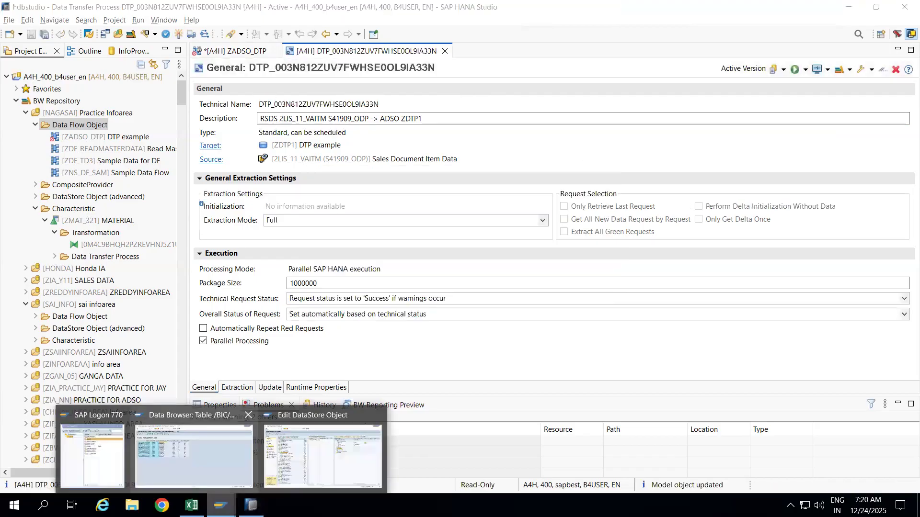
left_click(169, 469)
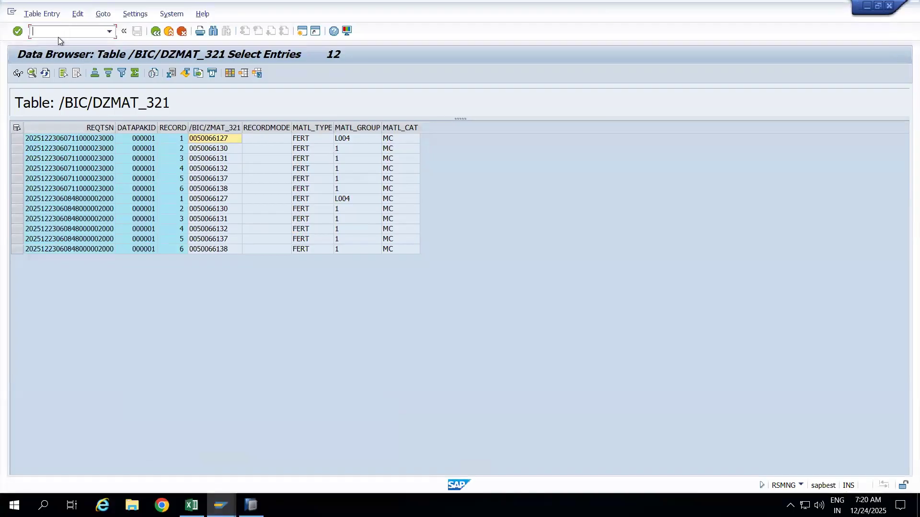
type("/nRSDTP")
key("Return")
key("ctrl+v")
left_click(17, 75)
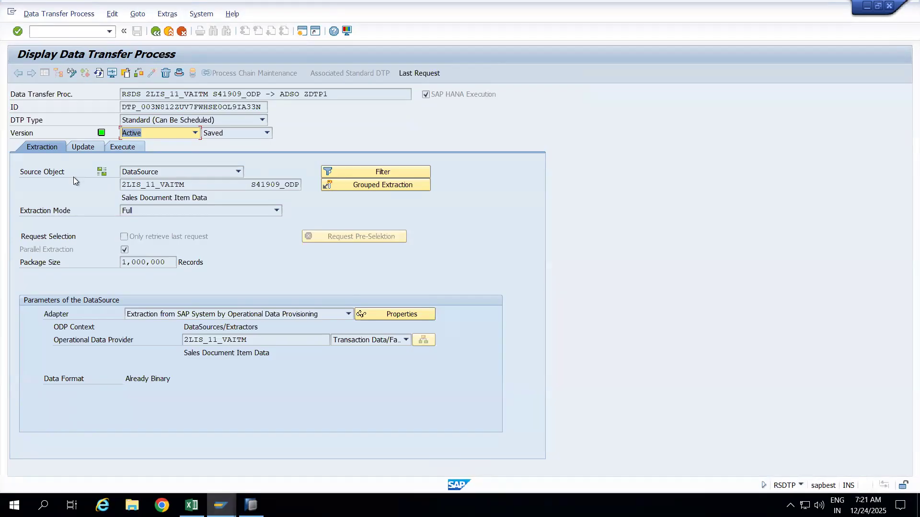
Examine the data transfer process's source object in the extraction settings, its target object in the update settings, and both names in its description.
left_click_drag(188, 187, 120, 185)
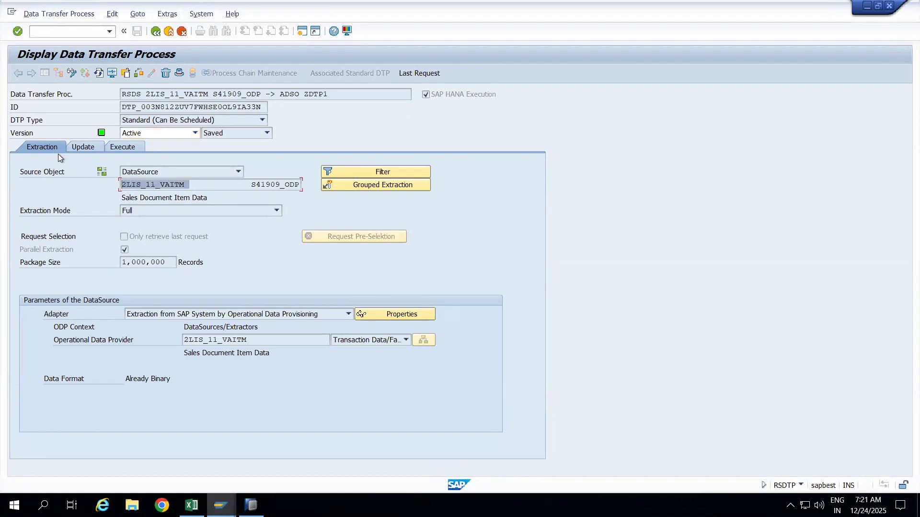
left_click(91, 147)
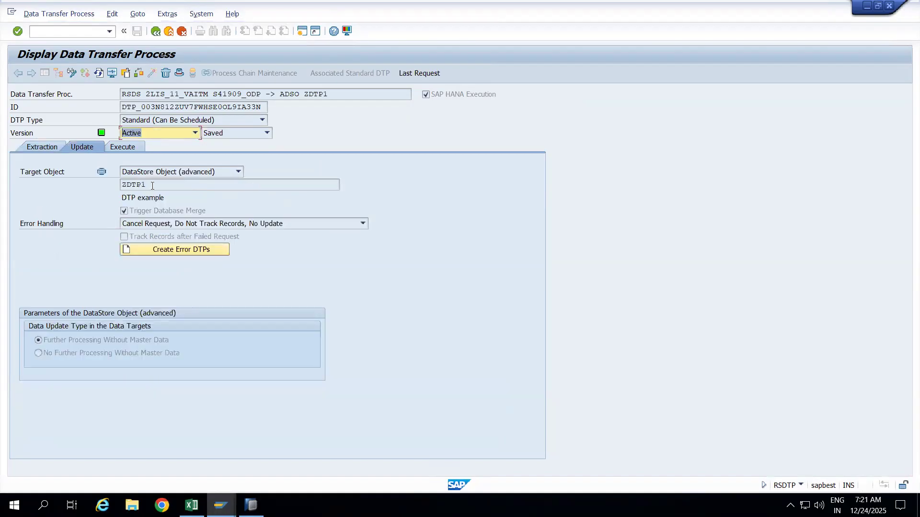
left_click_drag(147, 185, 111, 185)
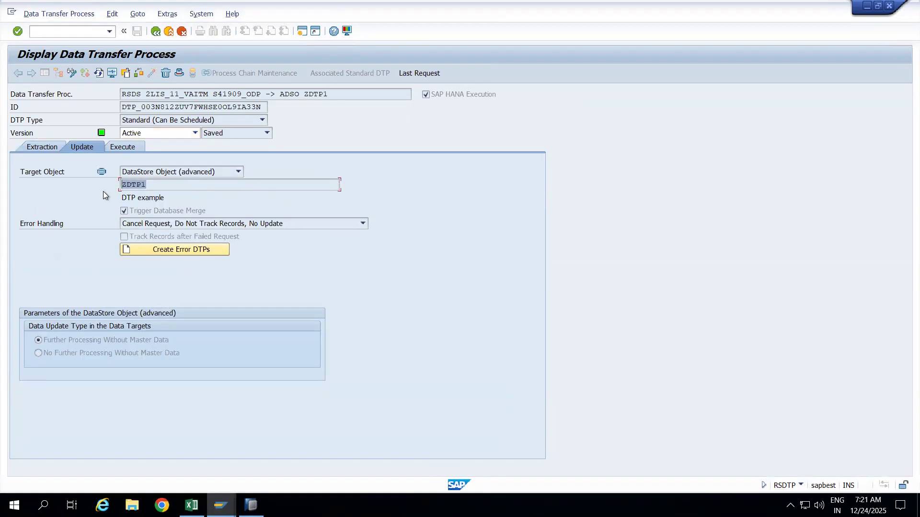
left_click(42, 147)
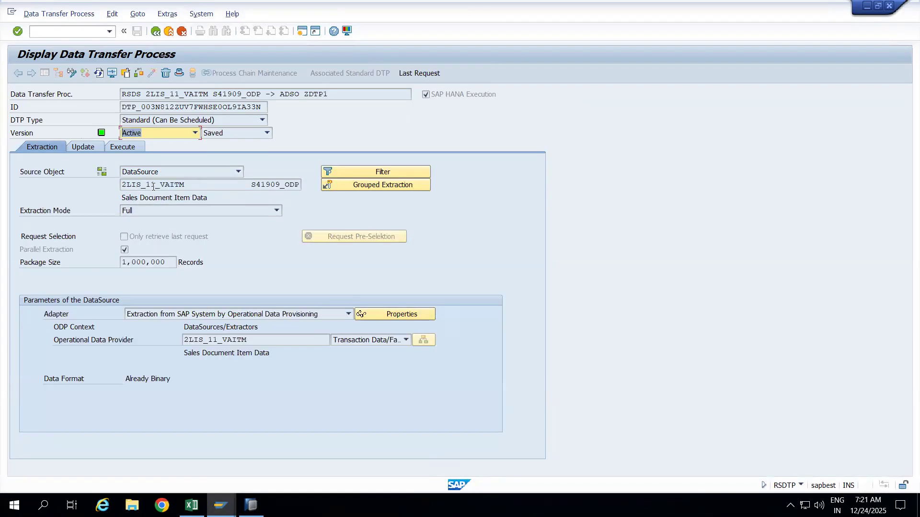
left_click_drag(188, 184, 122, 185)
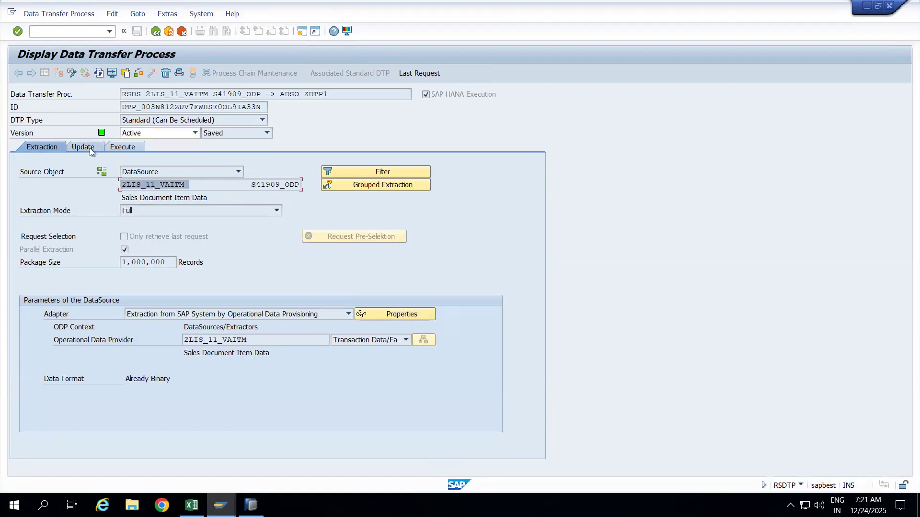
left_click(90, 149)
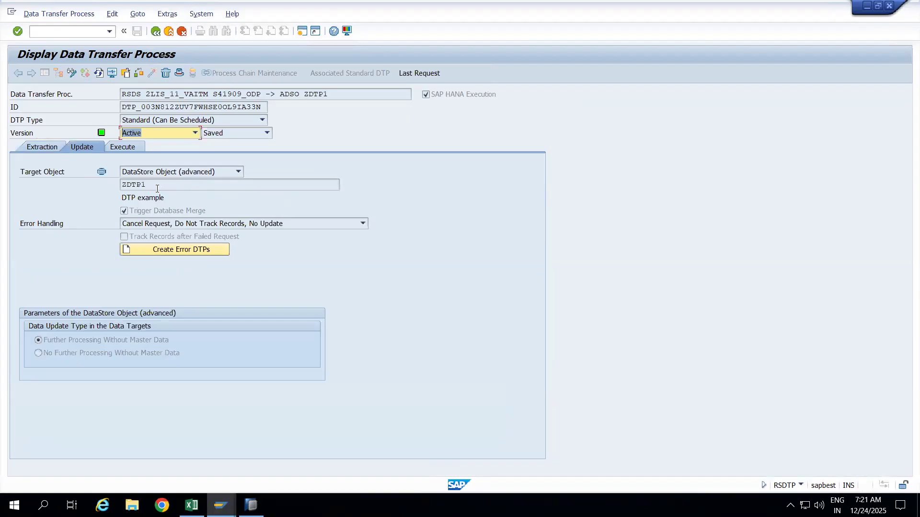
left_click_drag(157, 188, 104, 187)
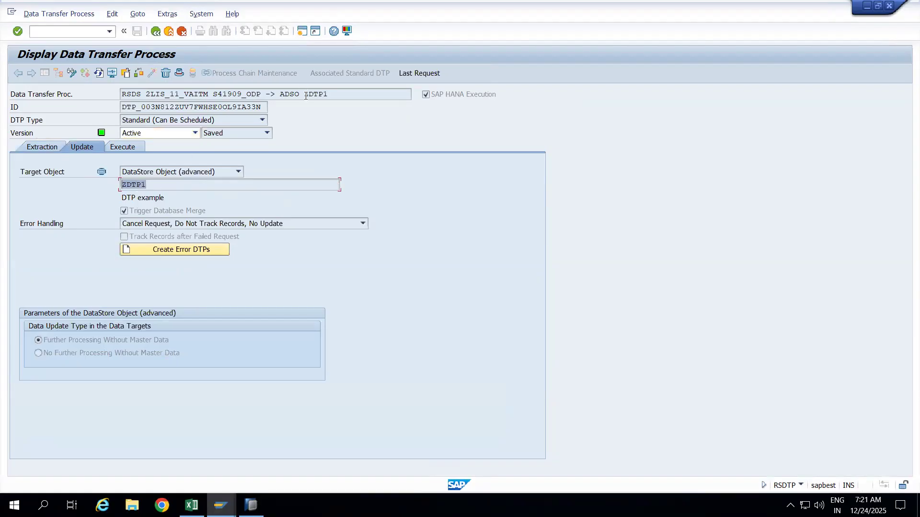
double_click(328, 94)
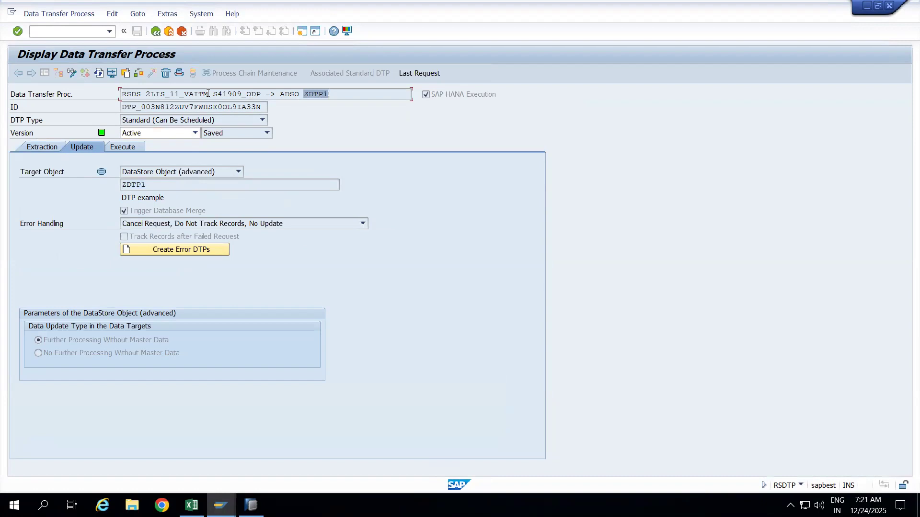
left_click_drag(208, 94, 147, 96)
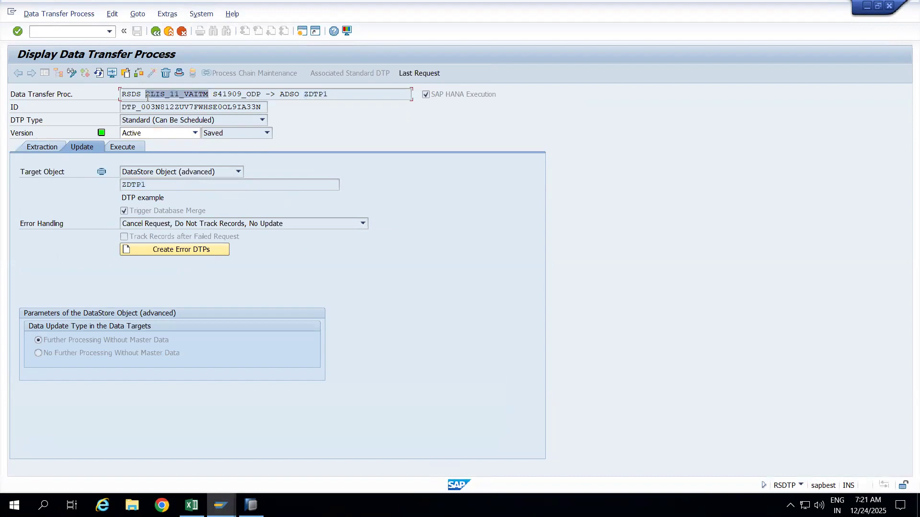
left_click_drag(332, 96, 305, 99)
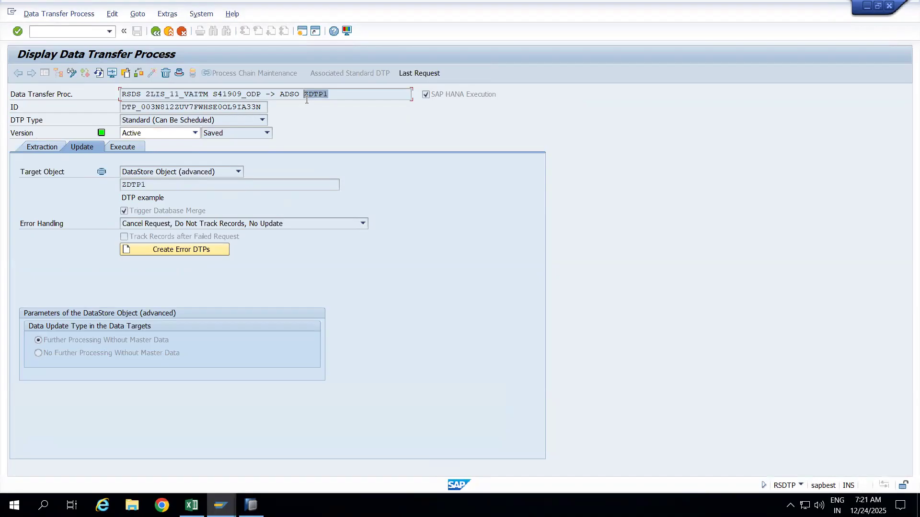
Execute the data transfer process and refresh the request's processing details in the request monitor.
left_click(127, 150)
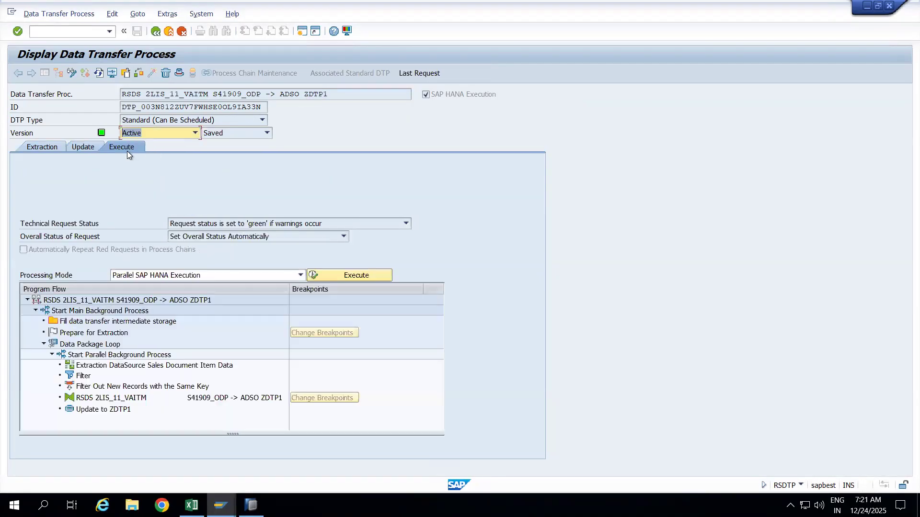
left_click(335, 276)
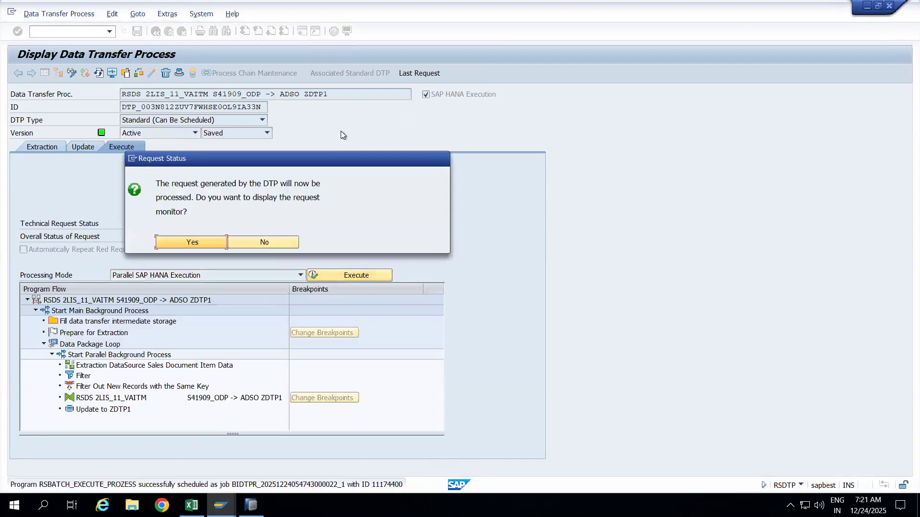
left_click(214, 243)
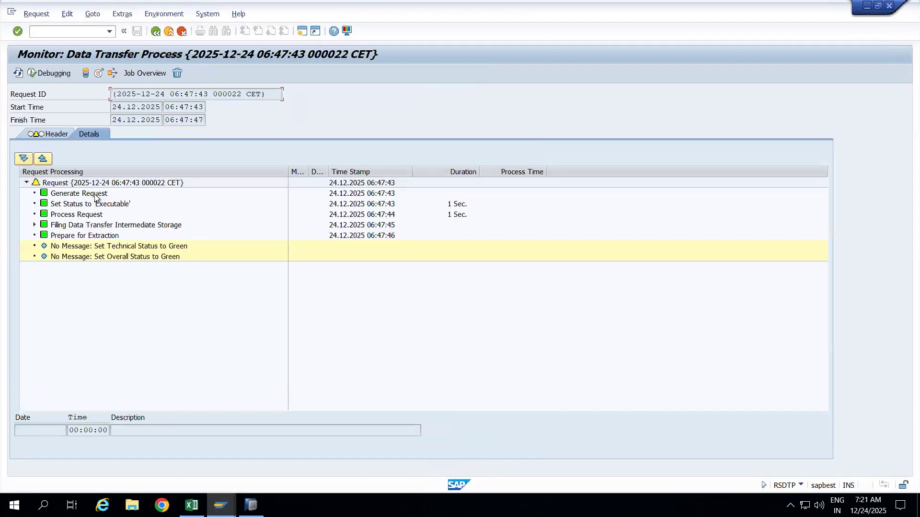
left_click(34, 225)
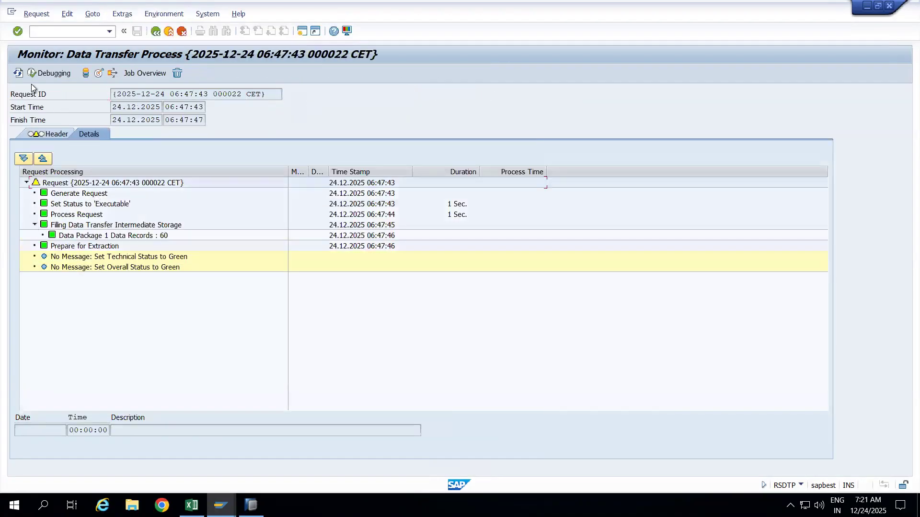
left_click(19, 75)
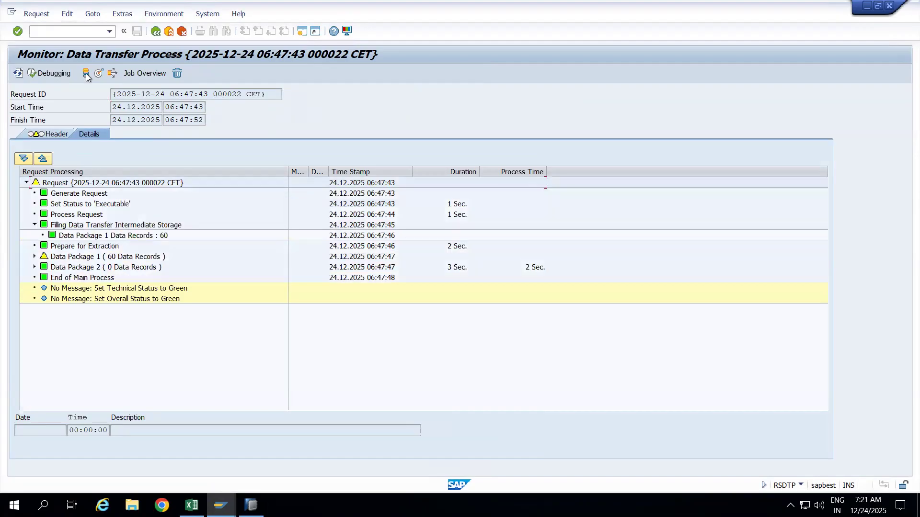
Display the management view of target ZDTP1 and open the monitor of its load request.
left_click(99, 74)
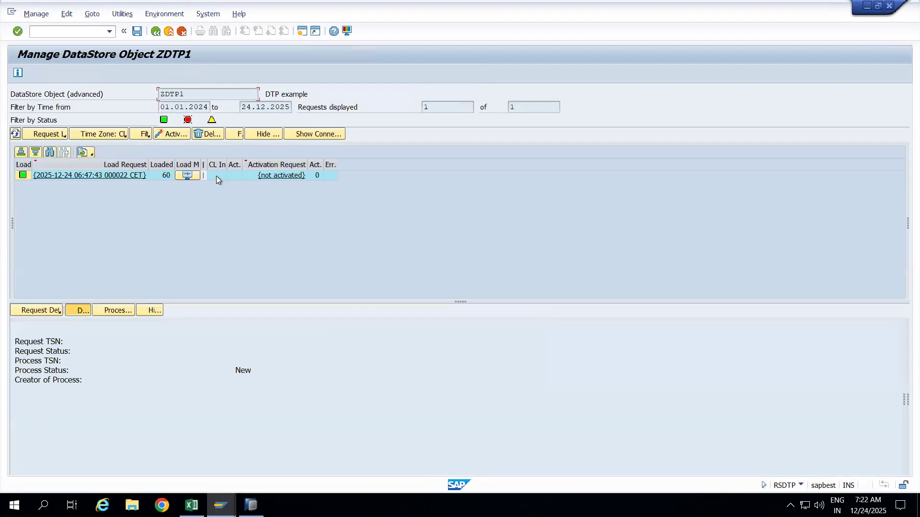
left_click(215, 176)
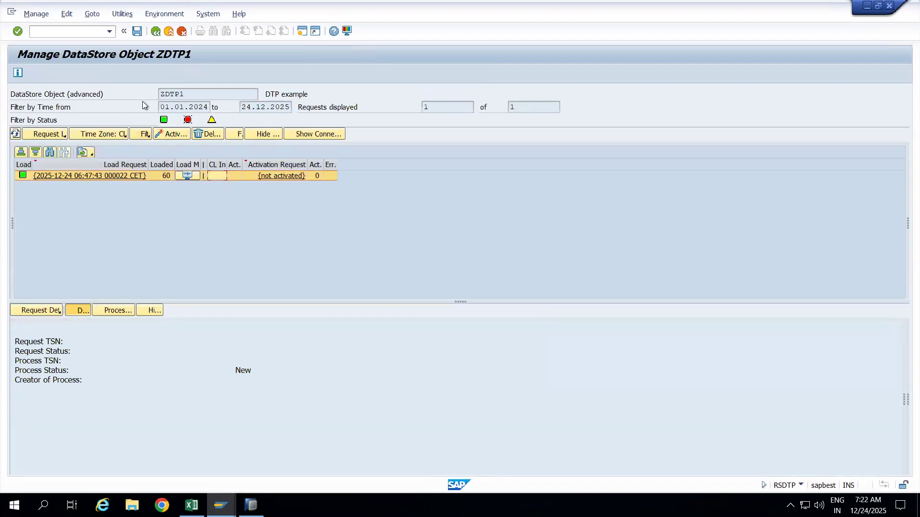
left_click(184, 174)
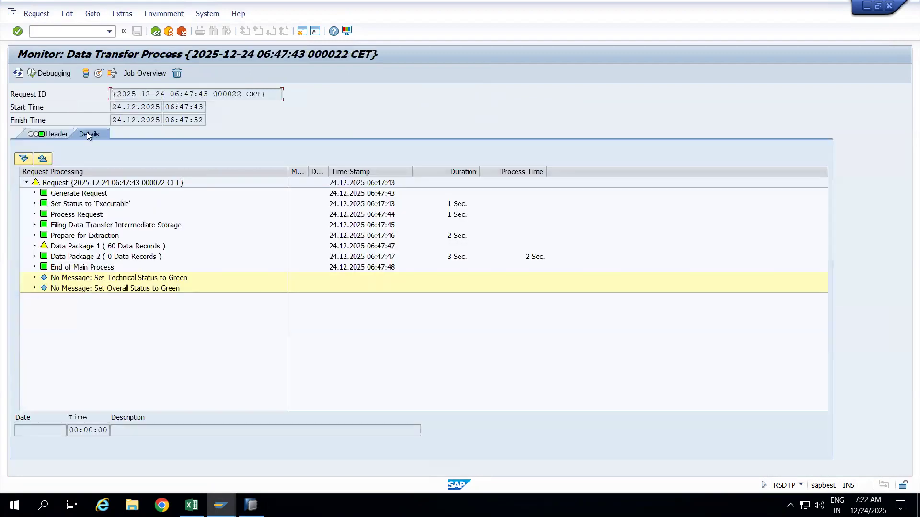
Examine the runtime, source, target, user and available extraction modes in the load request's header.
left_click(56, 133)
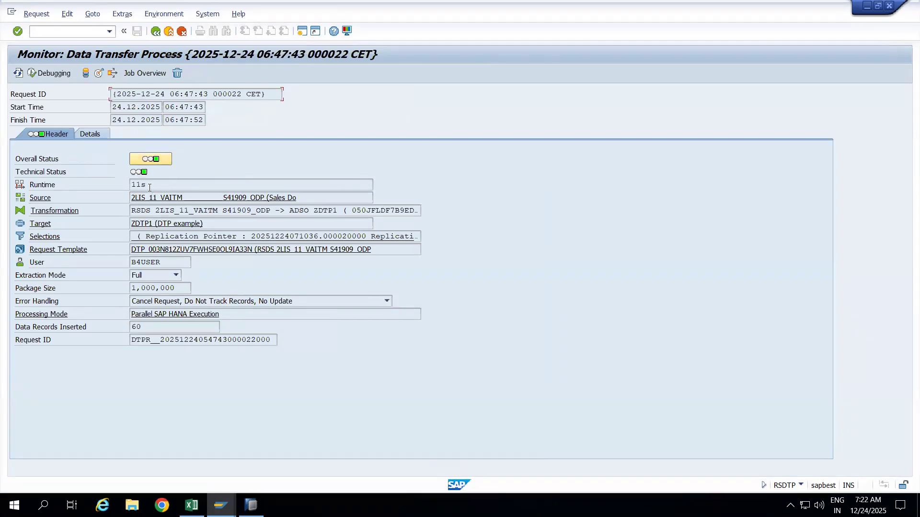
left_click_drag(150, 187, 127, 186)
left_click_drag(181, 196, 128, 202)
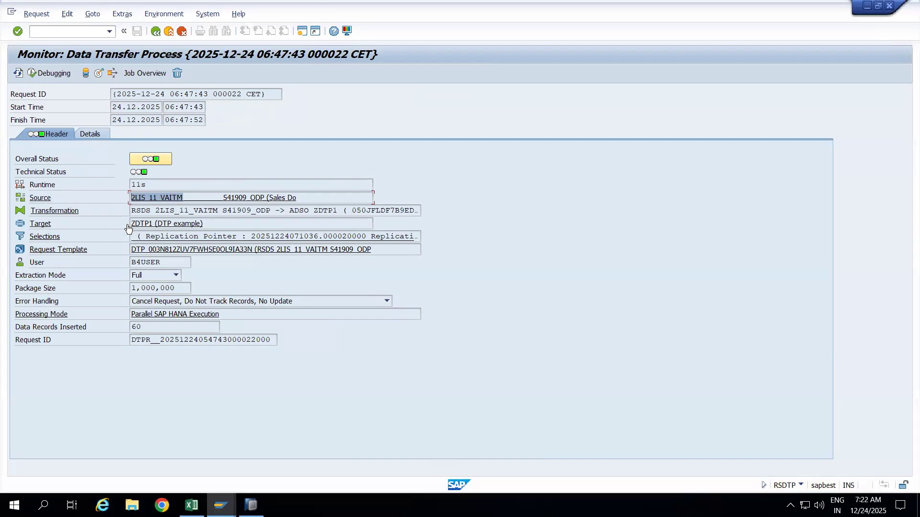
left_click_drag(211, 225, 129, 231)
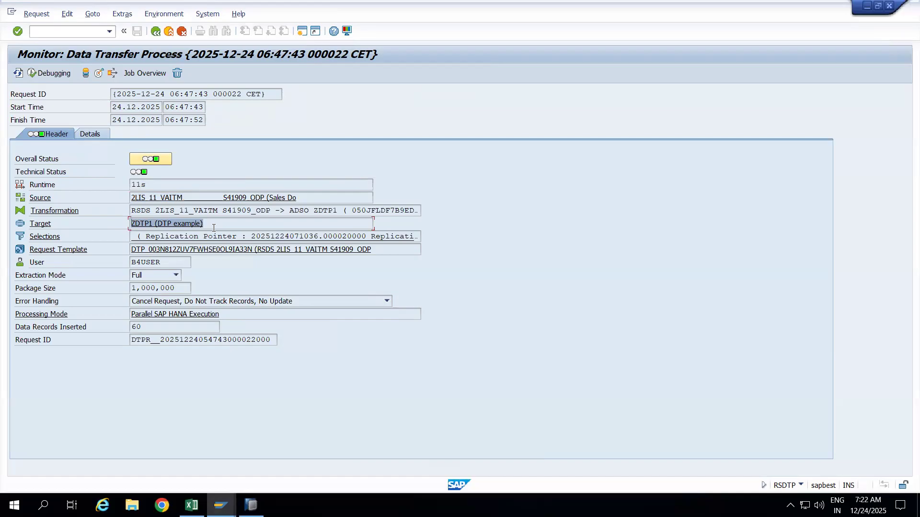
left_click_drag(166, 262, 105, 271)
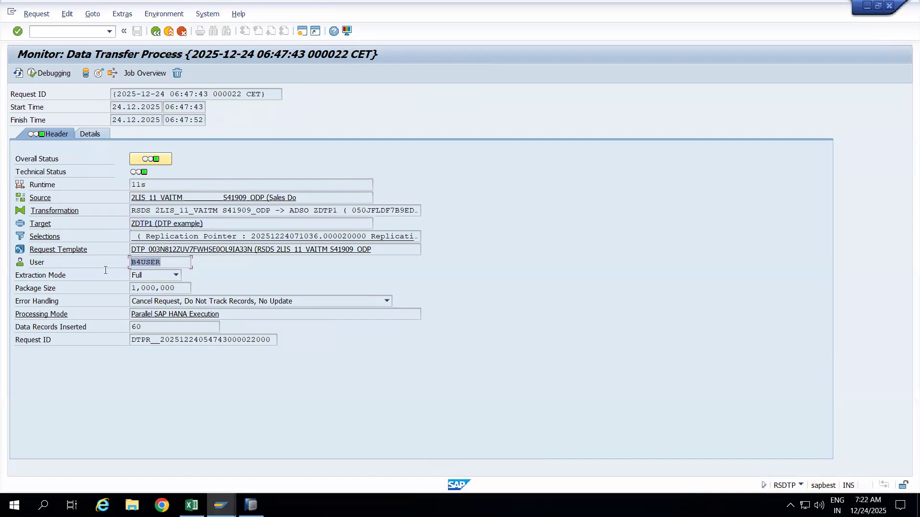
left_click(151, 275)
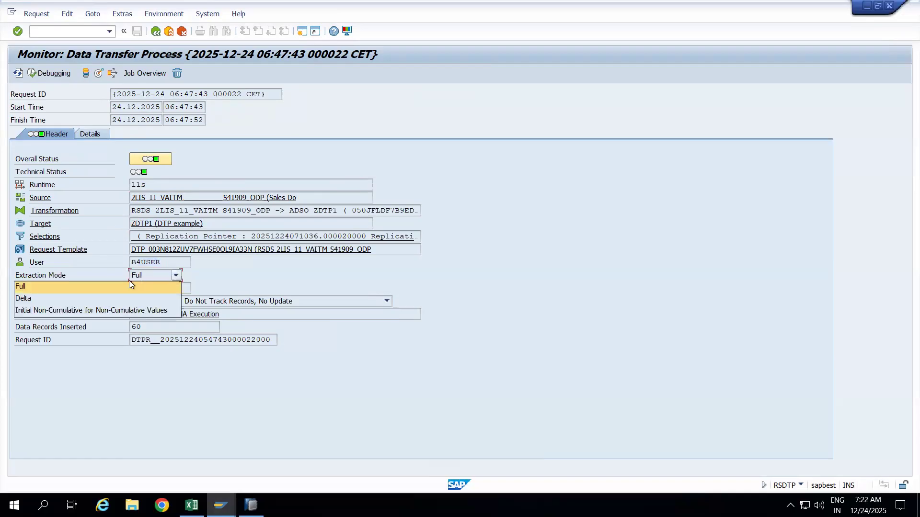
left_click(224, 264)
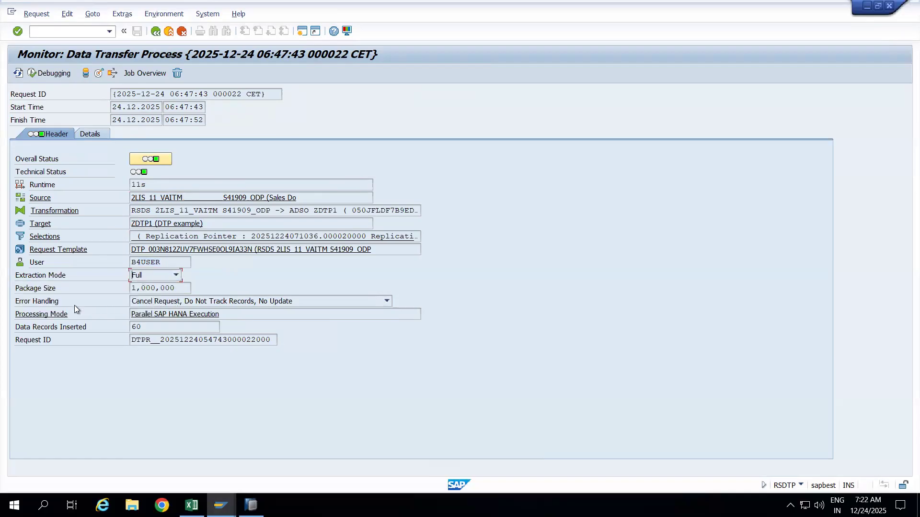
Examine the available error handling options in the request header, including the Request Red and Request Green error stack variants.
left_click(386, 301)
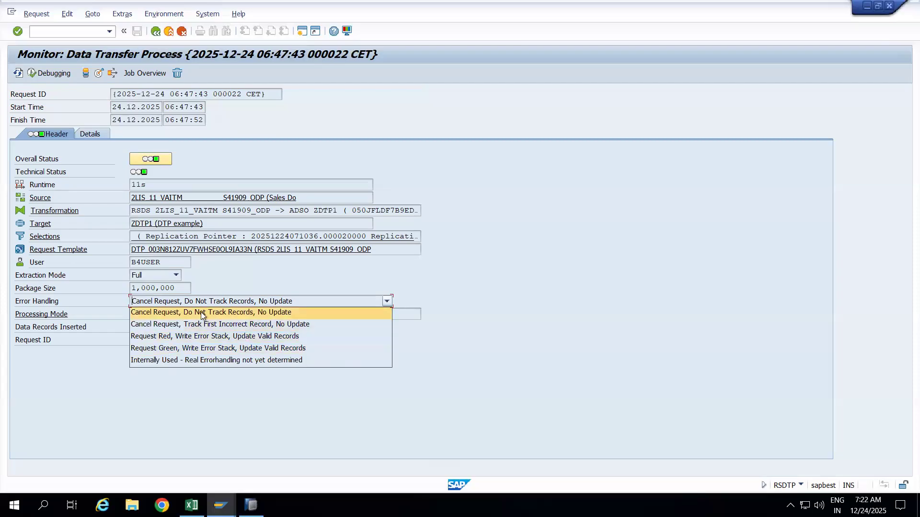
left_click(262, 315)
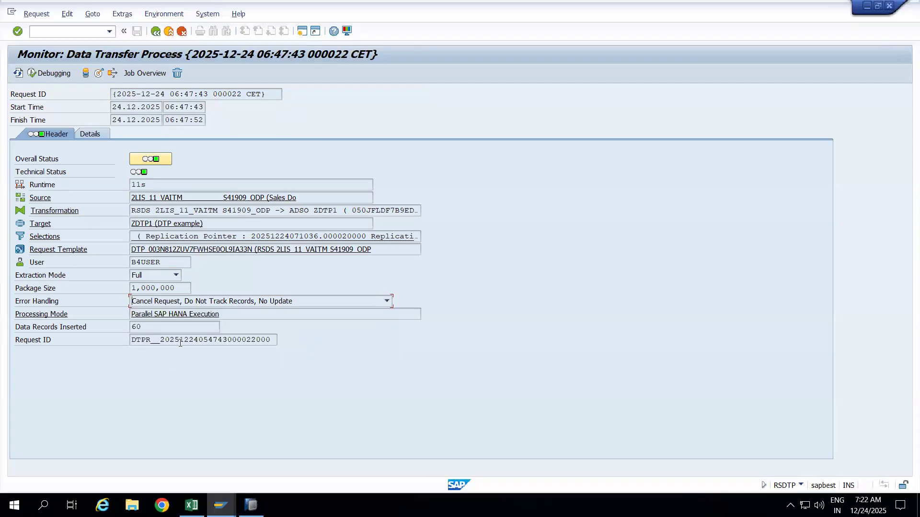
right_click(145, 329)
left_click(119, 358)
left_click(254, 301)
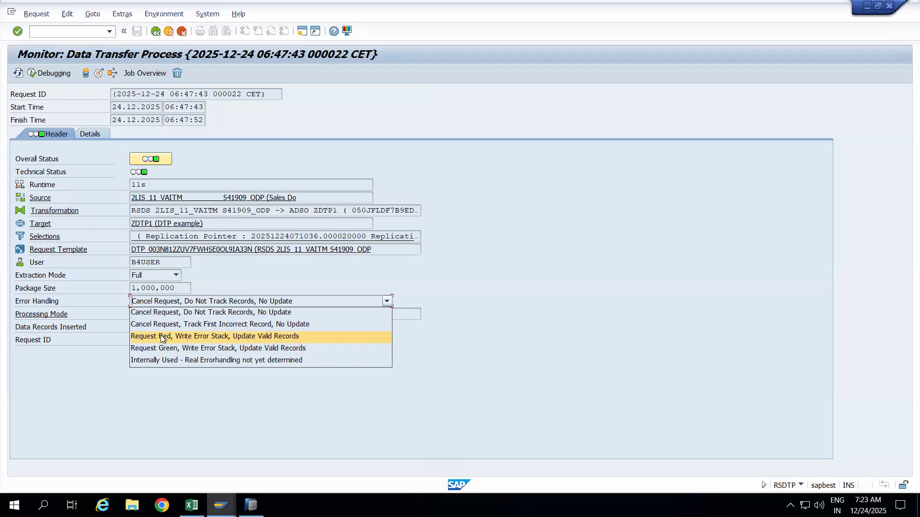
left_click(151, 161)
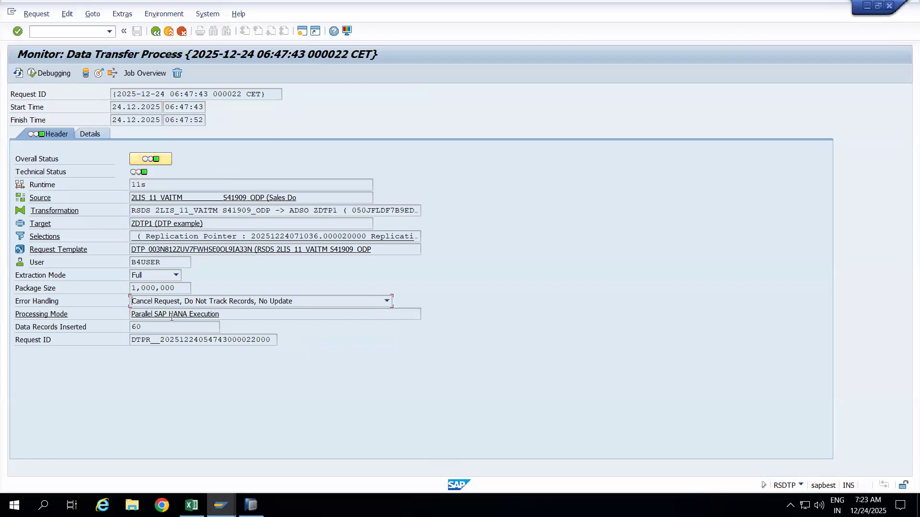
left_click(251, 305)
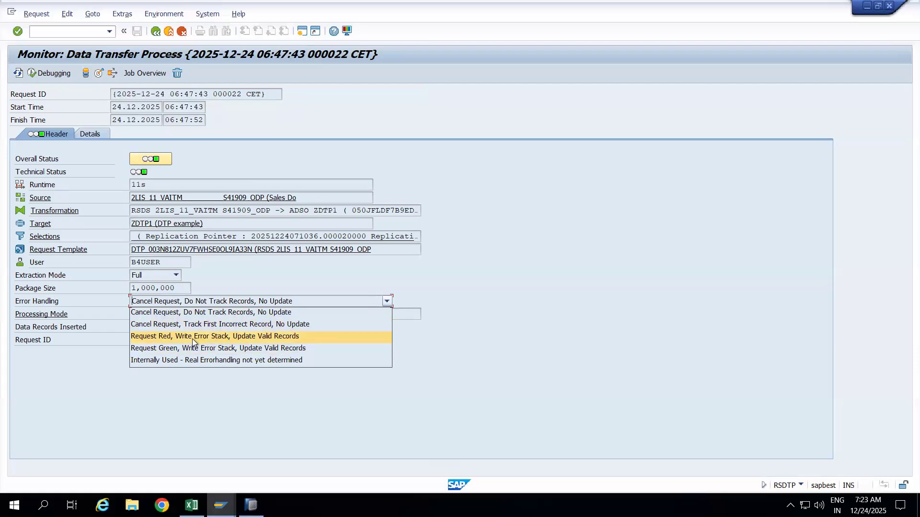
left_click(226, 272)
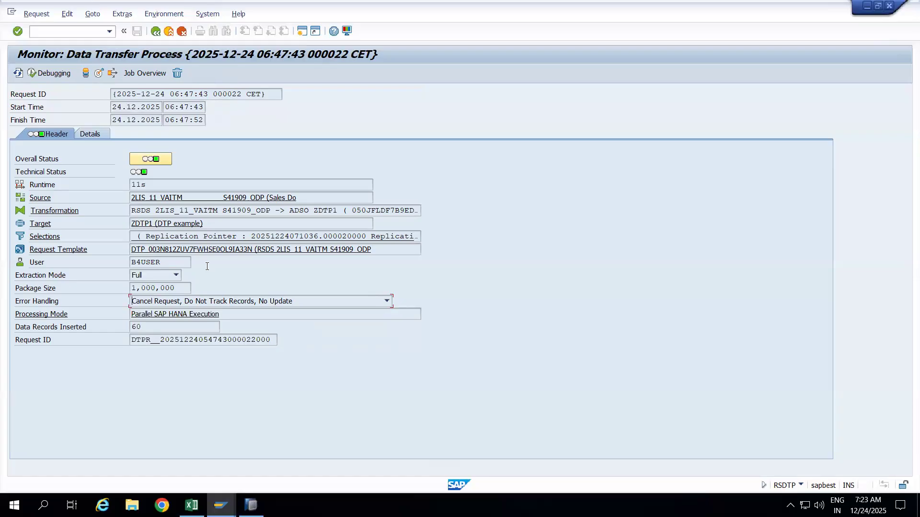
left_click(220, 301)
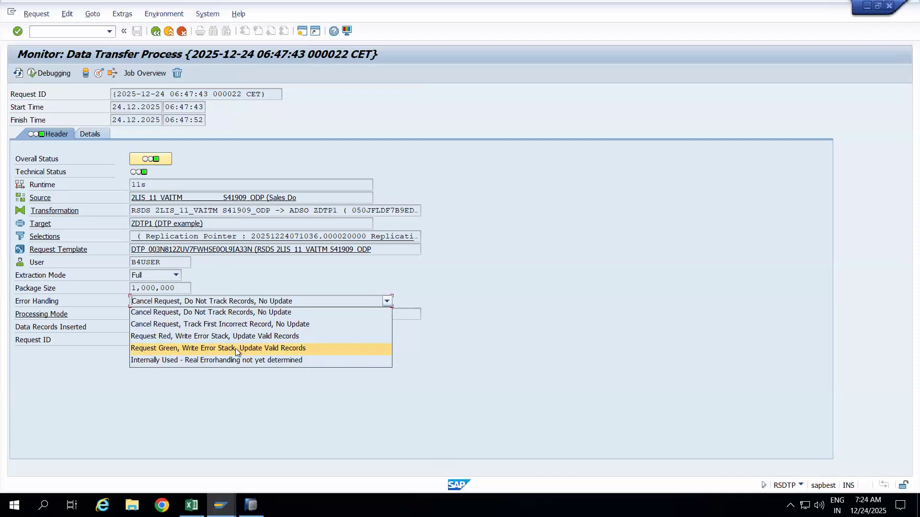
left_click(418, 352)
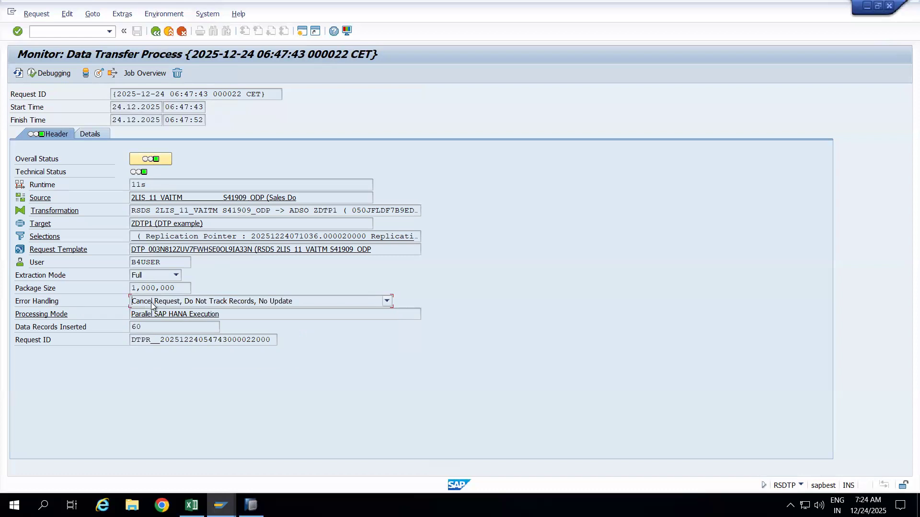
Check the inserted data records in the header and refresh the request details after expanding Data Package 1.
left_click_drag(148, 328, 113, 330)
left_click(94, 134)
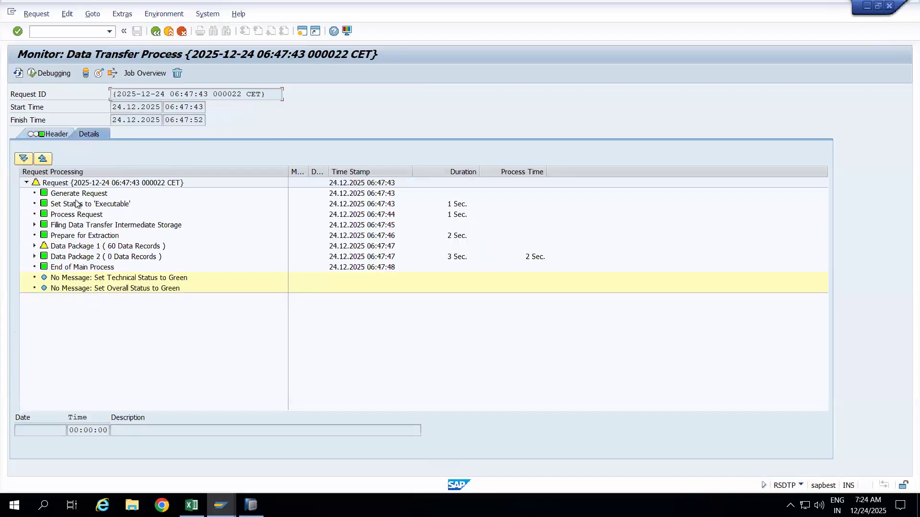
left_click(34, 246)
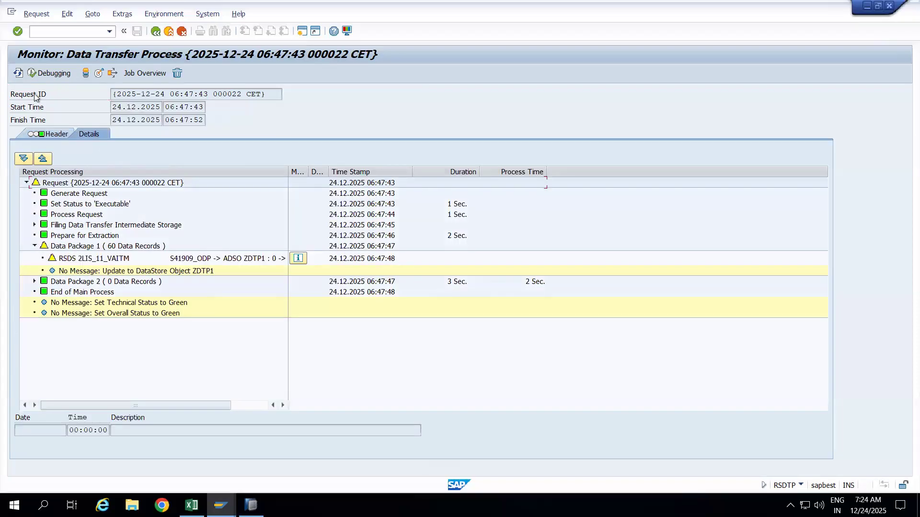
left_click(17, 73)
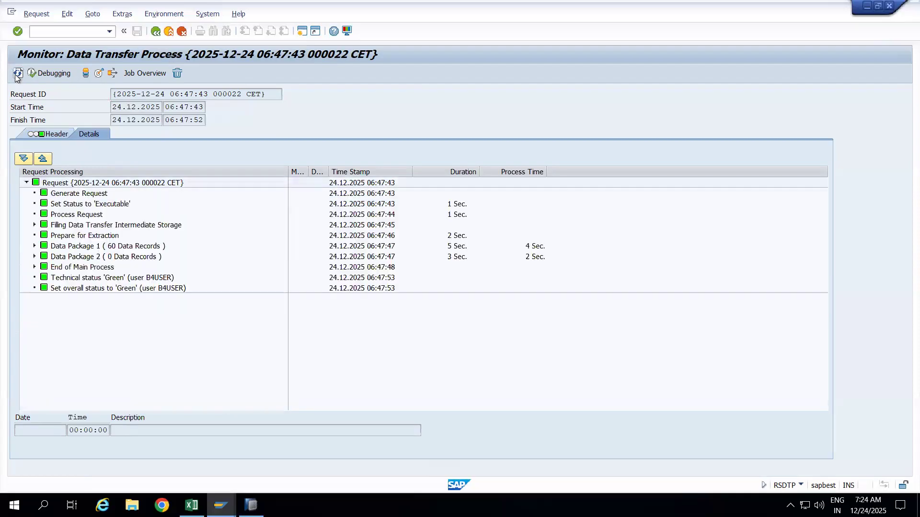
Reopen the load request's monitor from the management view of ZDTP1 and display its header data.
left_click(100, 74)
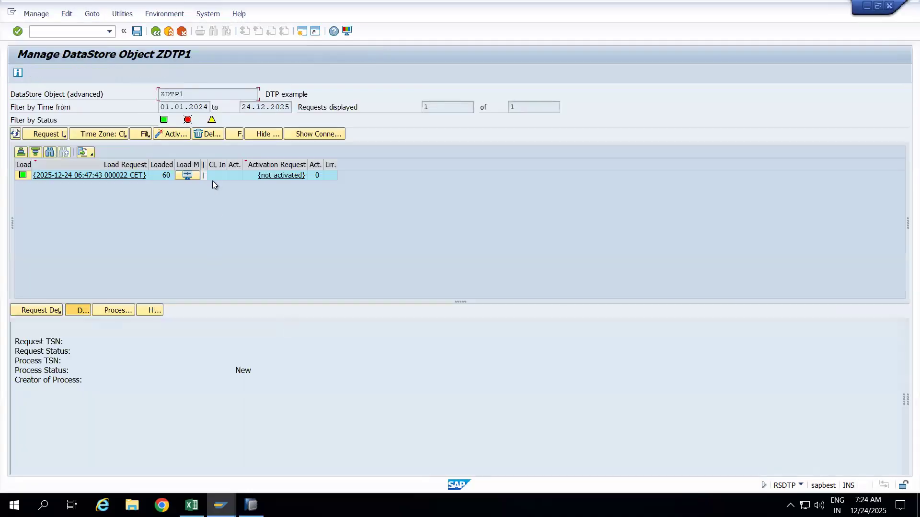
left_click(212, 176)
left_click(186, 174)
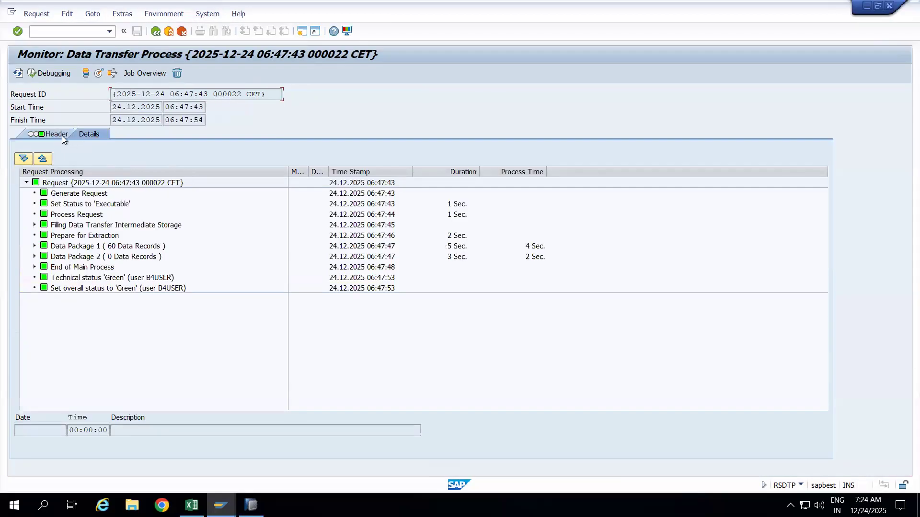
left_click(62, 136)
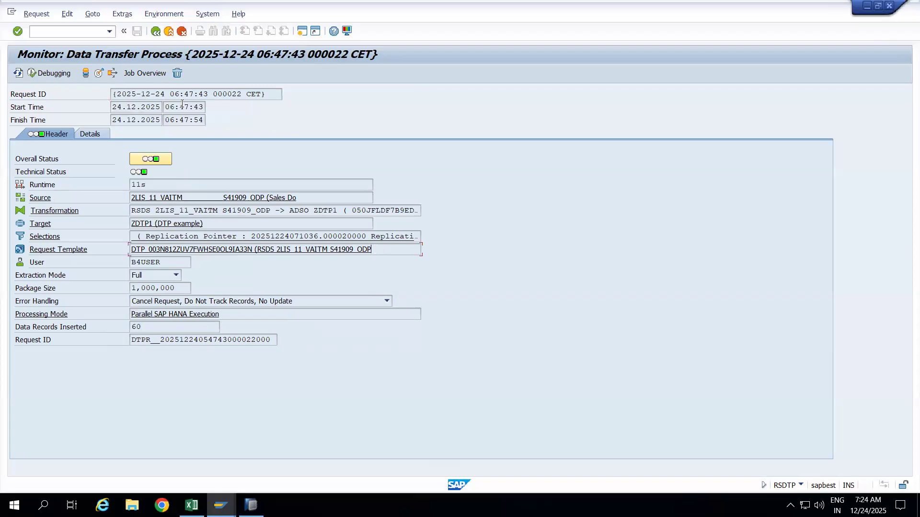
Start transaction RSDTP in a new session and display the data transfer process with the prefilled ID.
type("/orsd")
key("Return")
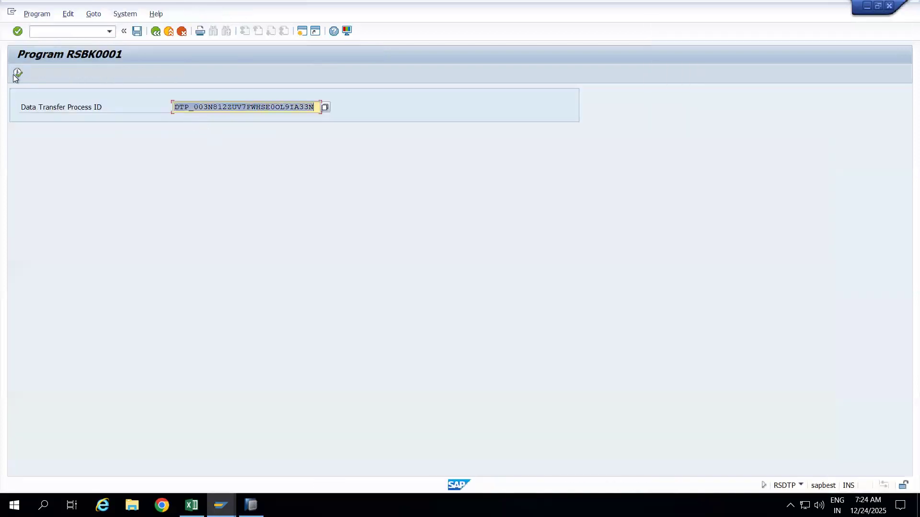
left_click(18, 72)
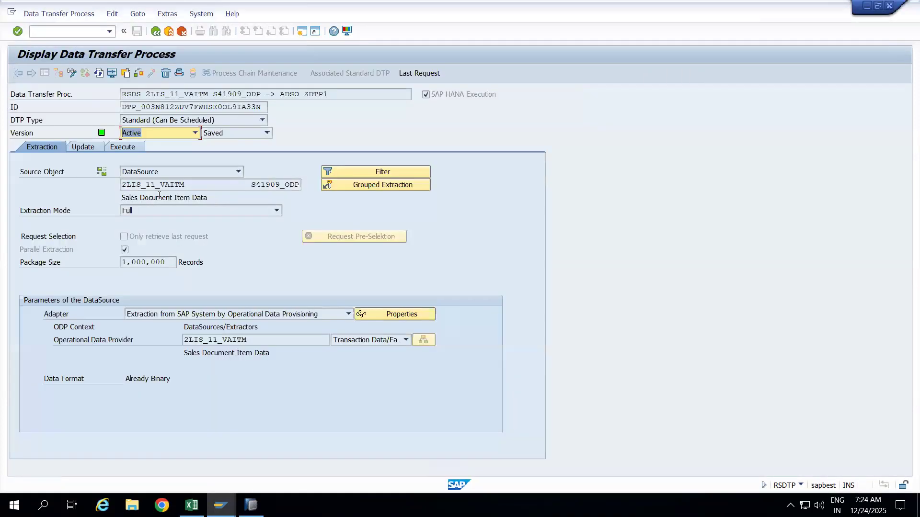
Examine the available DTP types, including real-time, direct access and error DTPs, and display the update settings.
left_click(266, 121)
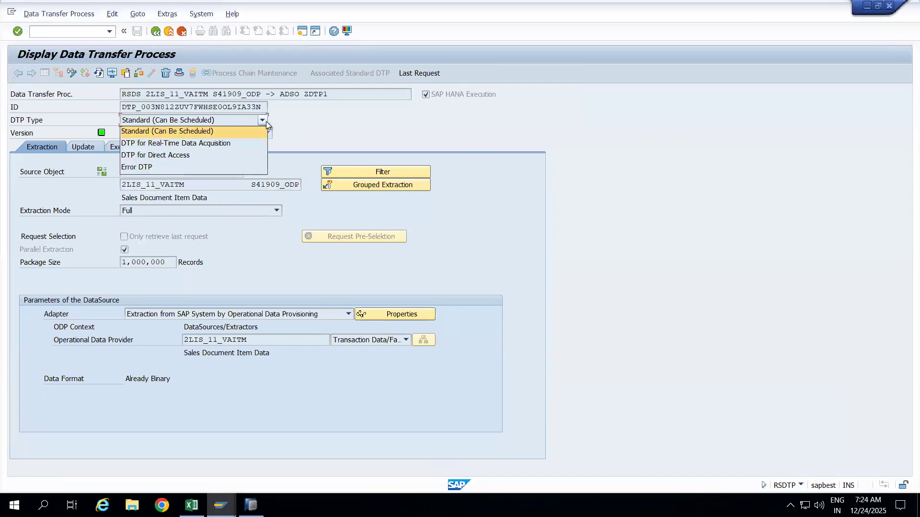
left_click(295, 126)
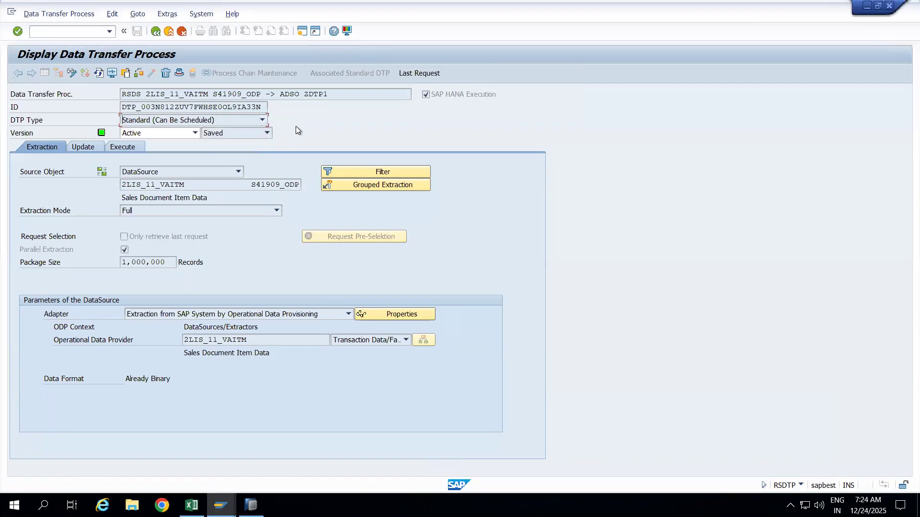
left_click(263, 120)
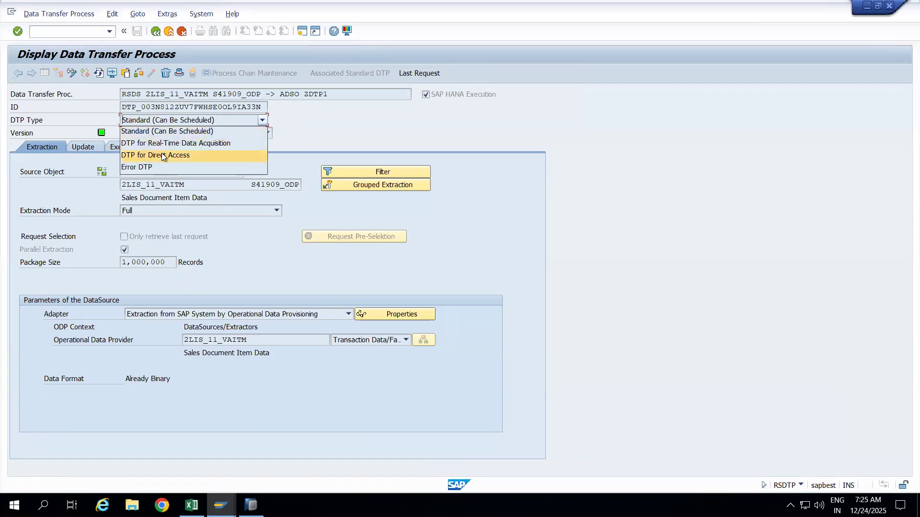
left_click(314, 141)
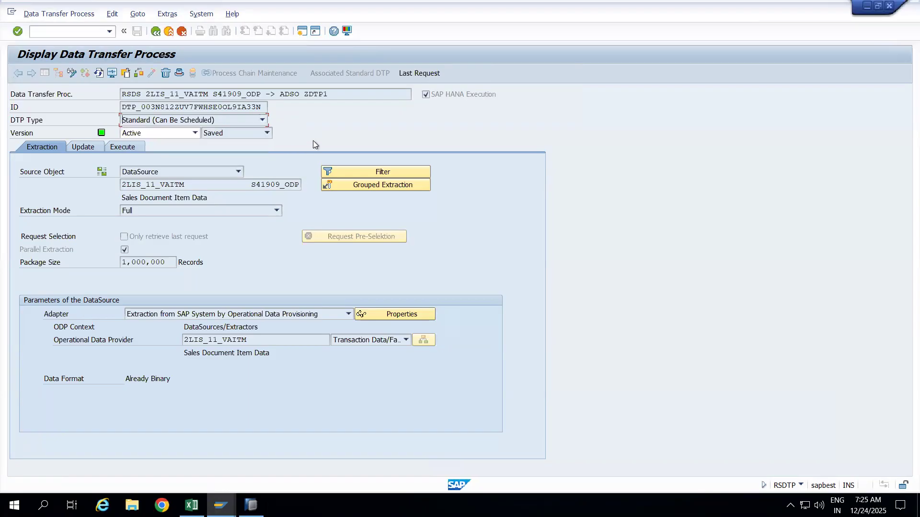
left_click(86, 149)
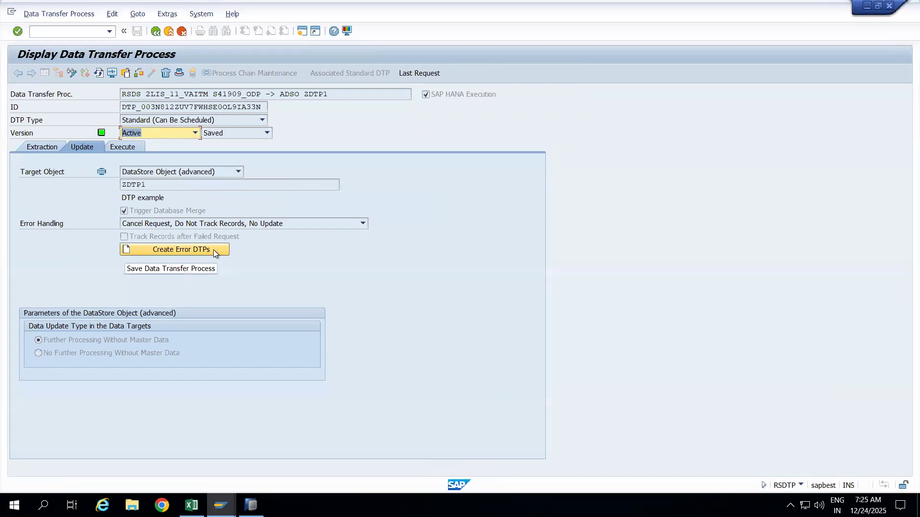
Create an error DTP for the standard DTP, and reactivate it in change mode.
left_click(214, 249)
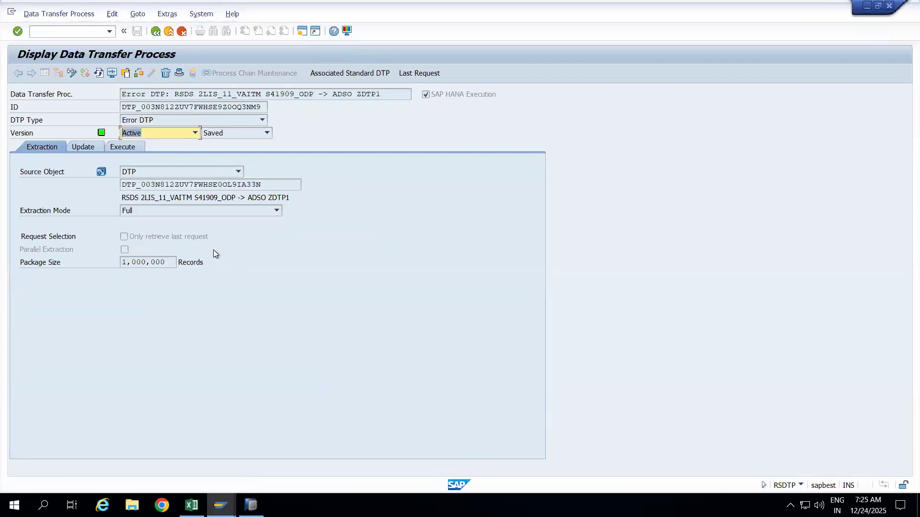
left_click(72, 75)
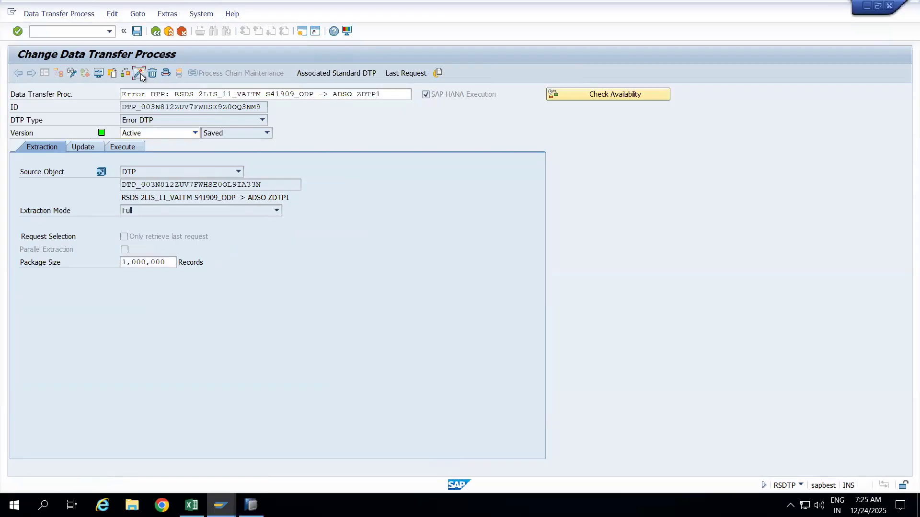
left_click(140, 75)
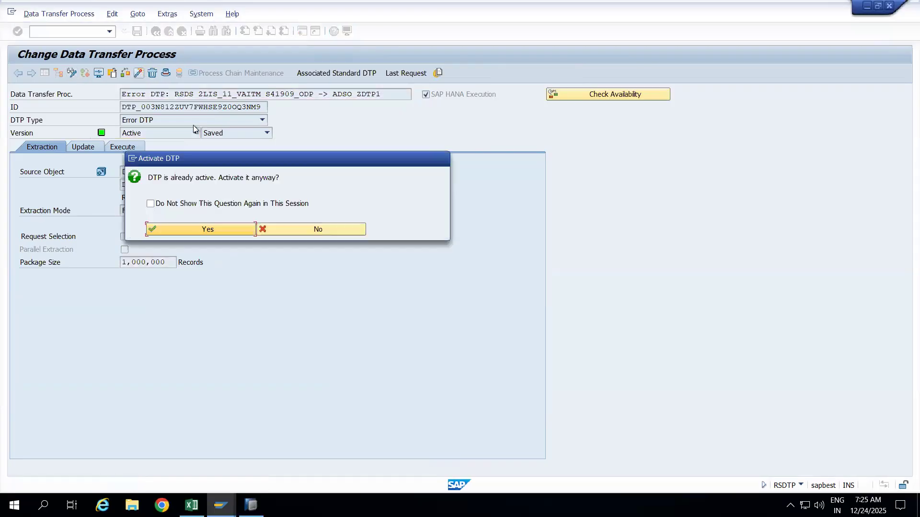
left_click(228, 225)
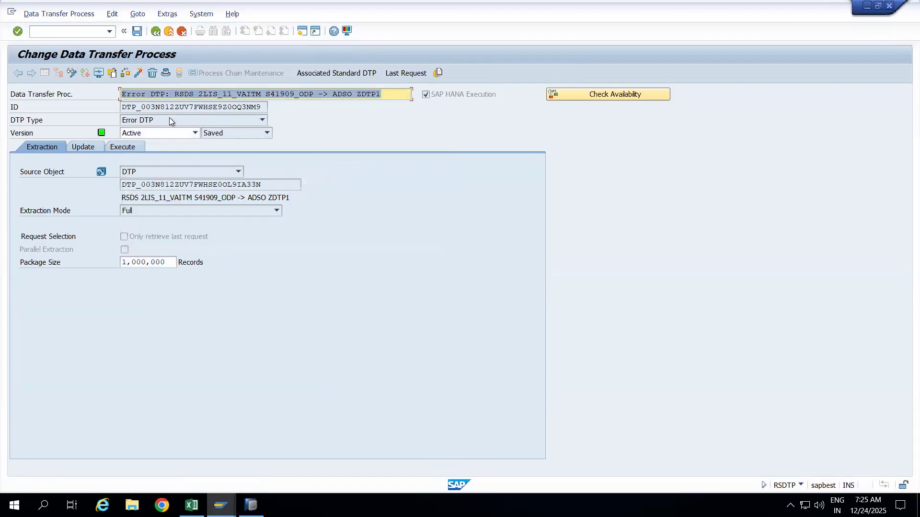
Review the DTP type options of the error DTP and standard DTP, redisplaying the error DTP from the standard DTP's update settings.
left_click(197, 119)
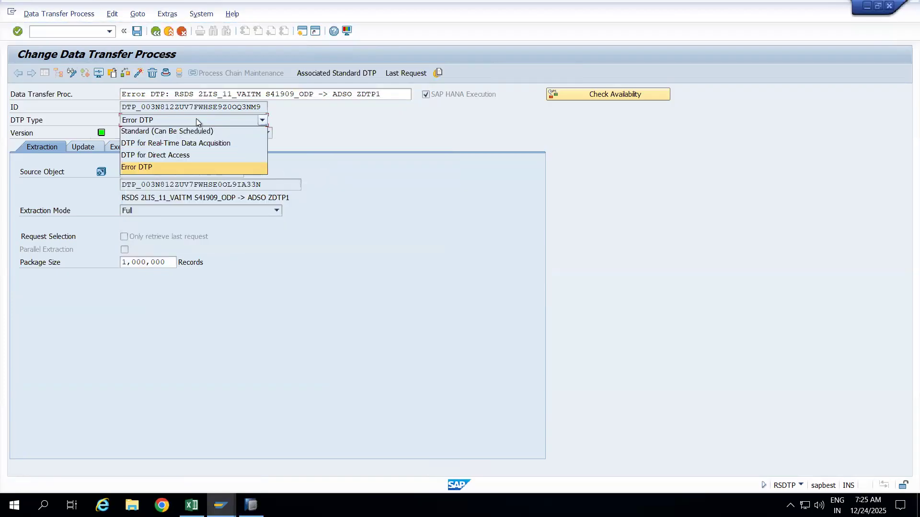
left_click(298, 120)
left_click(155, 32)
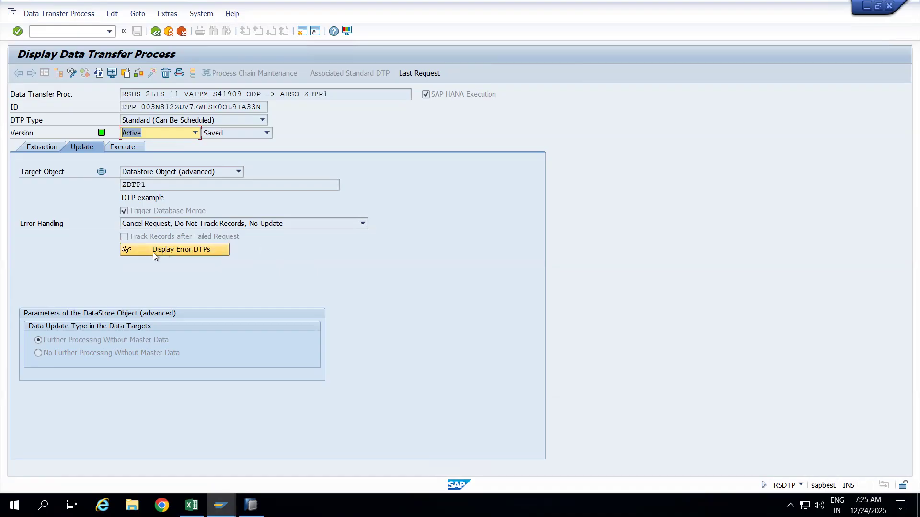
left_click(168, 250)
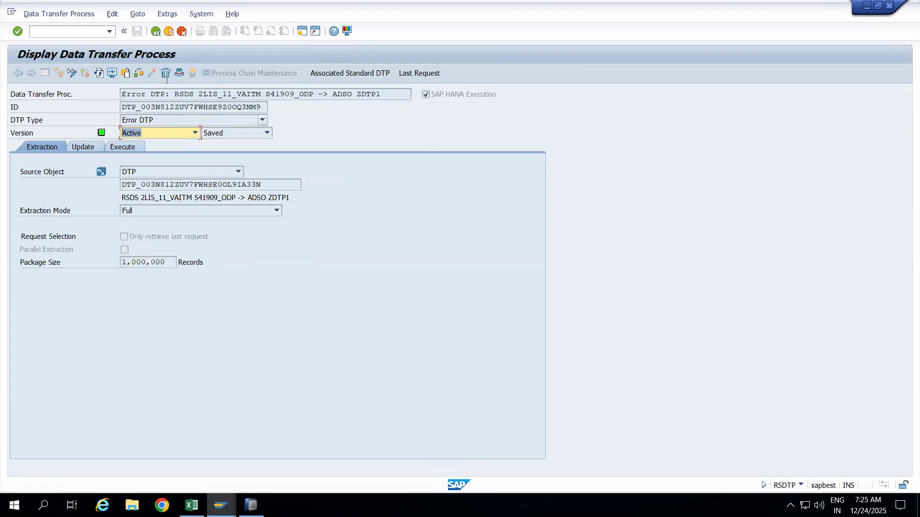
left_click(155, 32)
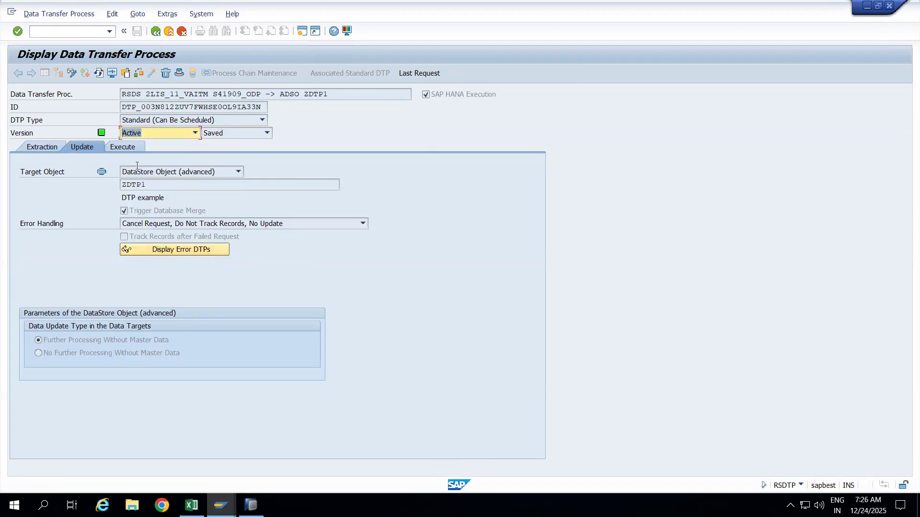
left_click(258, 120)
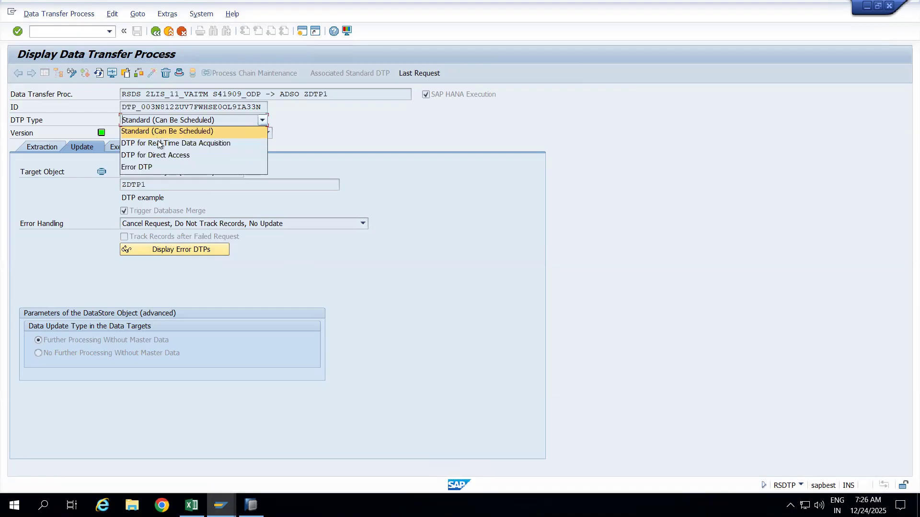
left_click(335, 138)
Execute the standard DTP from 2LIS_11_VAITM to ZDTP1 and display its request monitor.
left_click(122, 146)
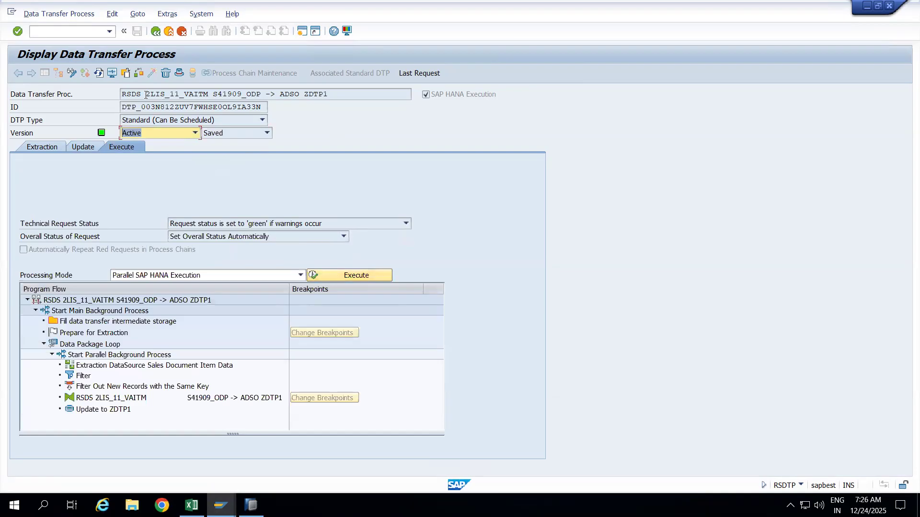
left_click_drag(145, 94, 205, 94)
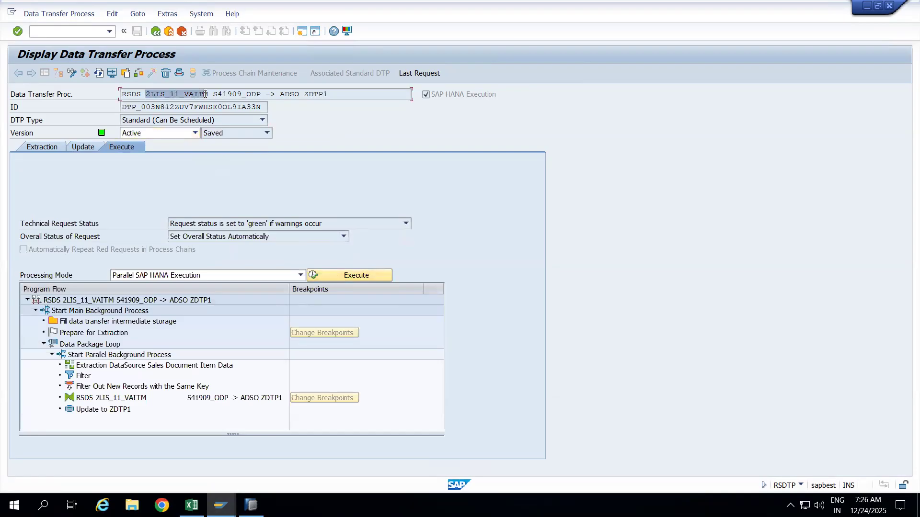
left_click_drag(304, 94, 334, 92)
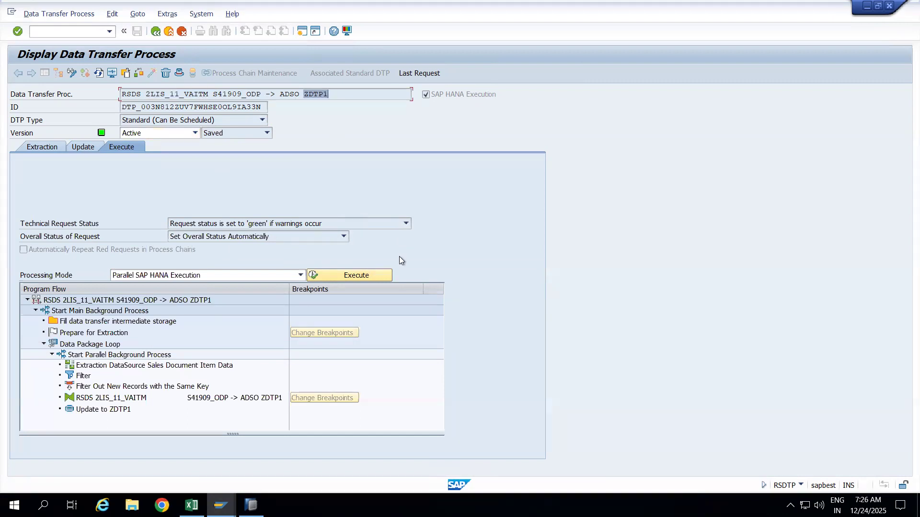
left_click(355, 277)
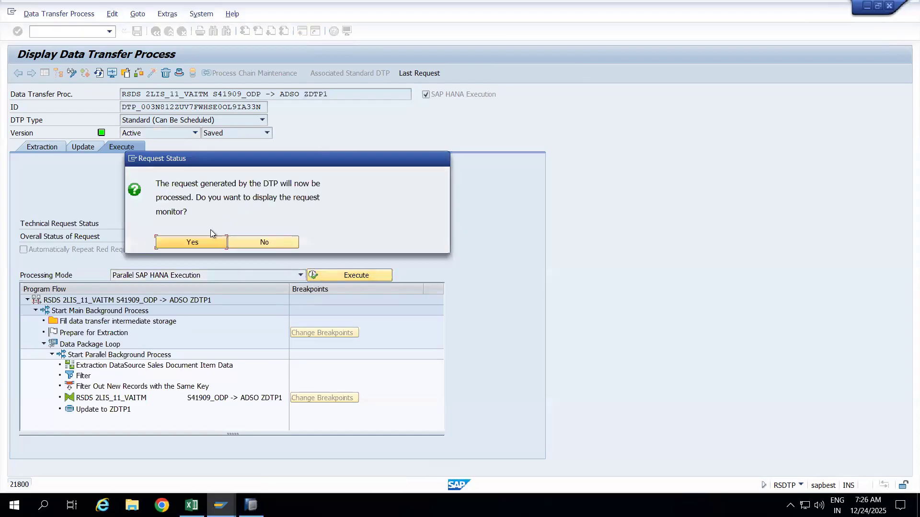
left_click(207, 240)
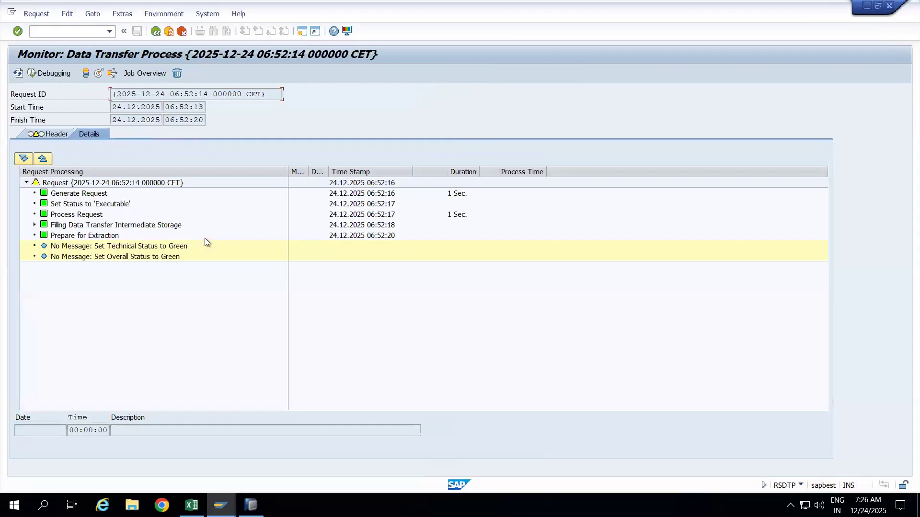
Refresh the request monitor and check the status, source and target in the request header.
left_click(18, 76)
left_click(17, 75)
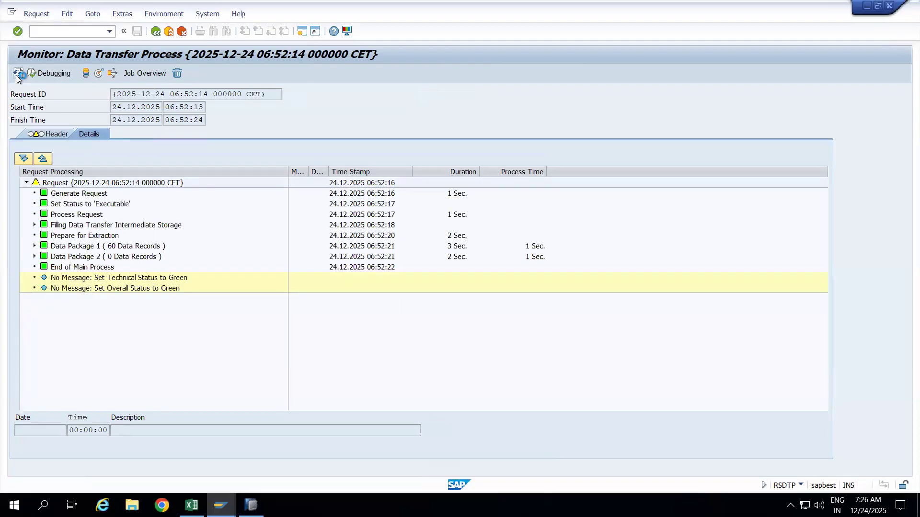
left_click(59, 134)
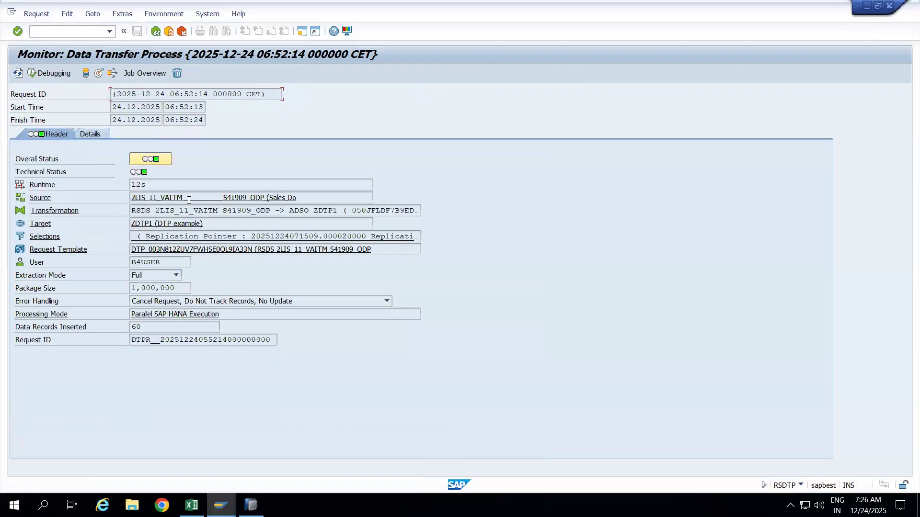
double_click(141, 198)
left_click_drag(211, 222, 128, 224)
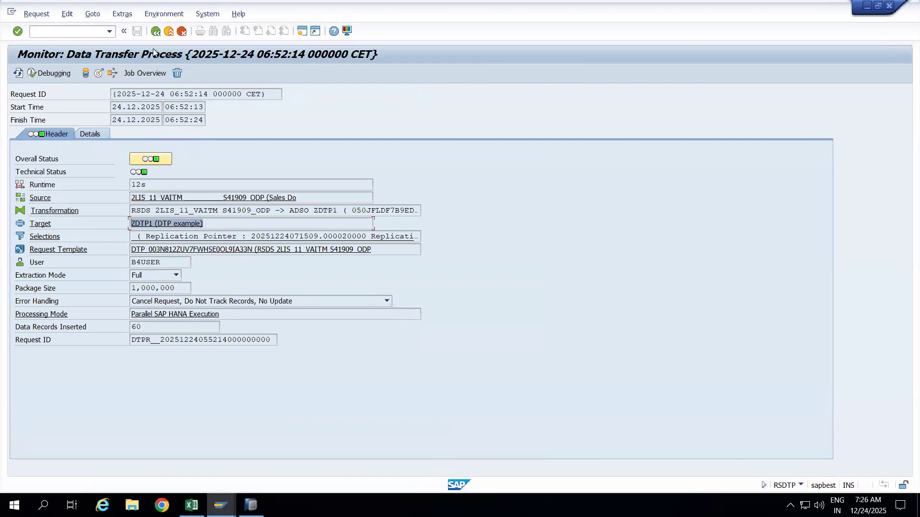
Return to the standard DTP, execute it again from 2LIS_11_VAITM to ZDTP1, and refresh the new request's monitor.
left_click(155, 32)
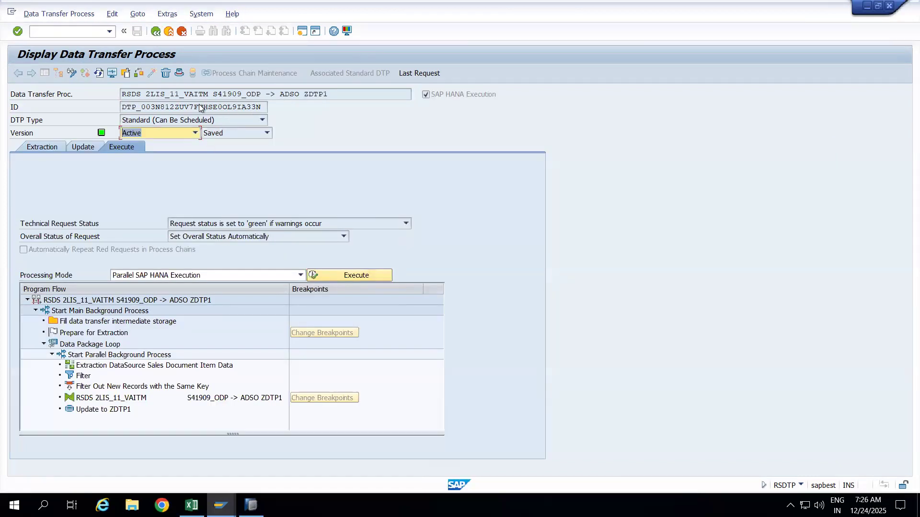
left_click(146, 95)
left_click_drag(141, 94, 206, 94)
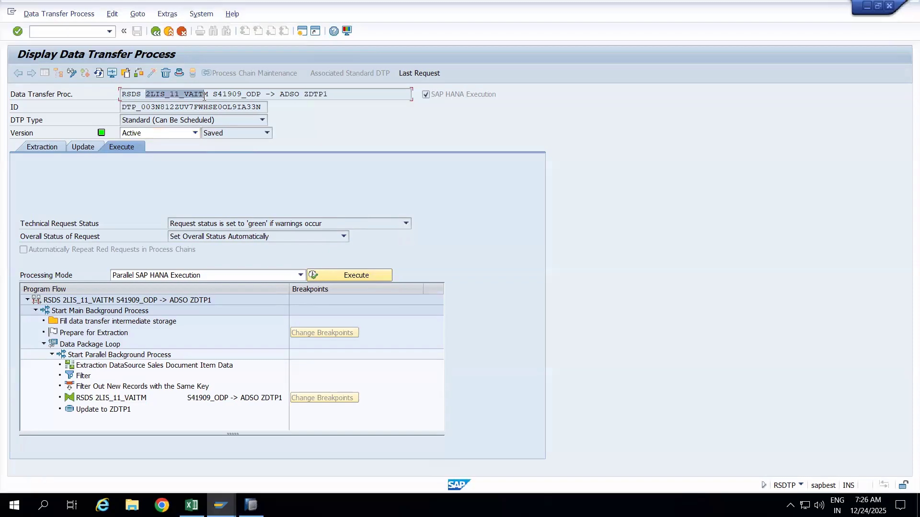
right_click(281, 91)
left_click(345, 99)
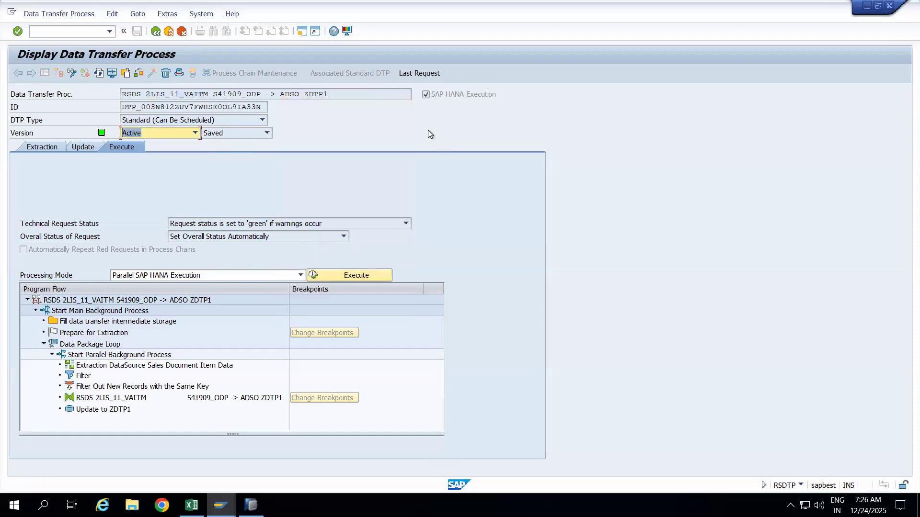
left_click_drag(326, 94, 304, 93)
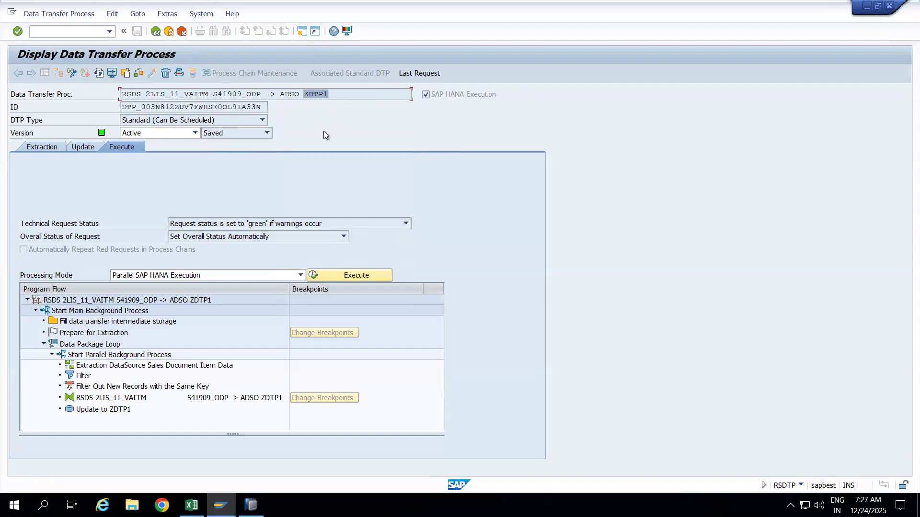
left_click(329, 277)
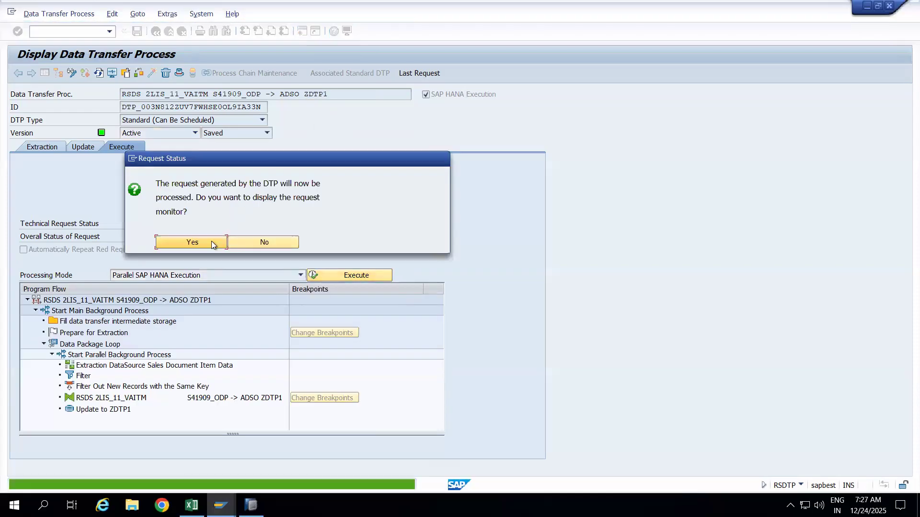
left_click(212, 242)
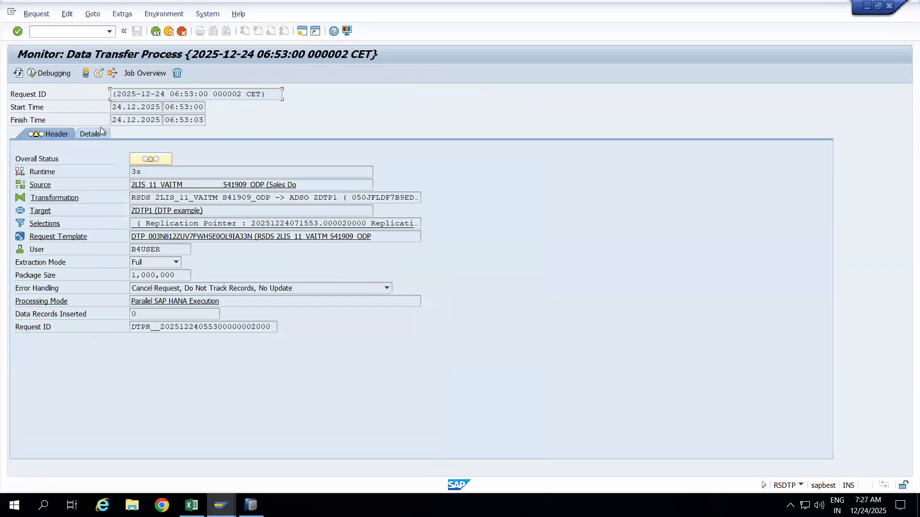
left_click(18, 74)
left_click(20, 76)
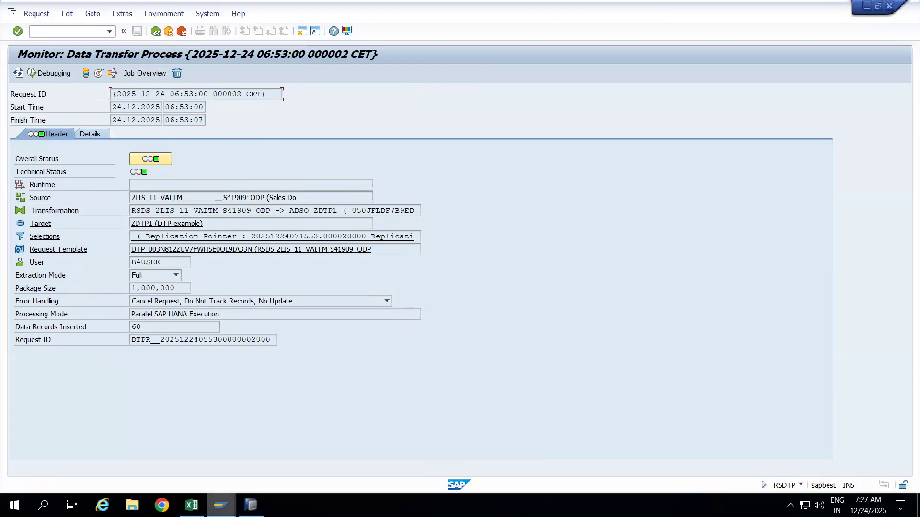
Switch to SAP HANA Studio and examine the DTP's extraction filter fields, selecting BUKRS.
mouse_move(220, 504)
left_click(251, 505)
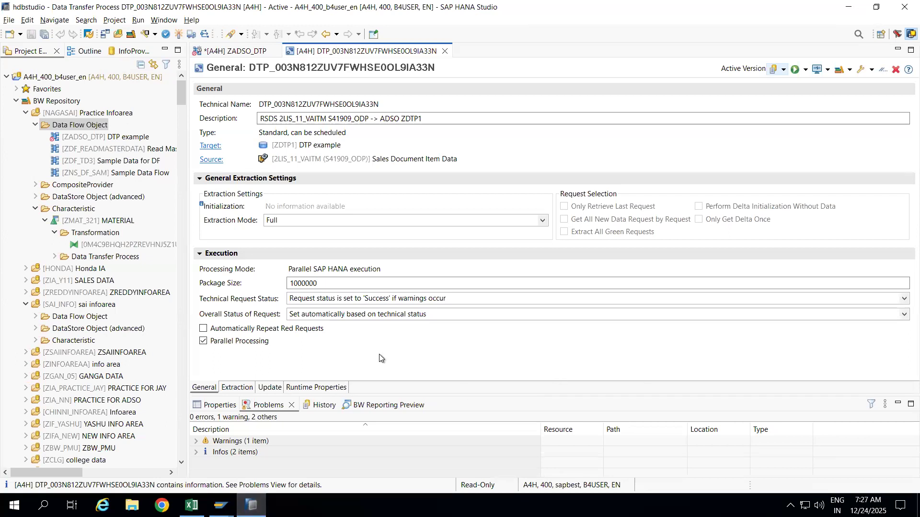
left_click(238, 389)
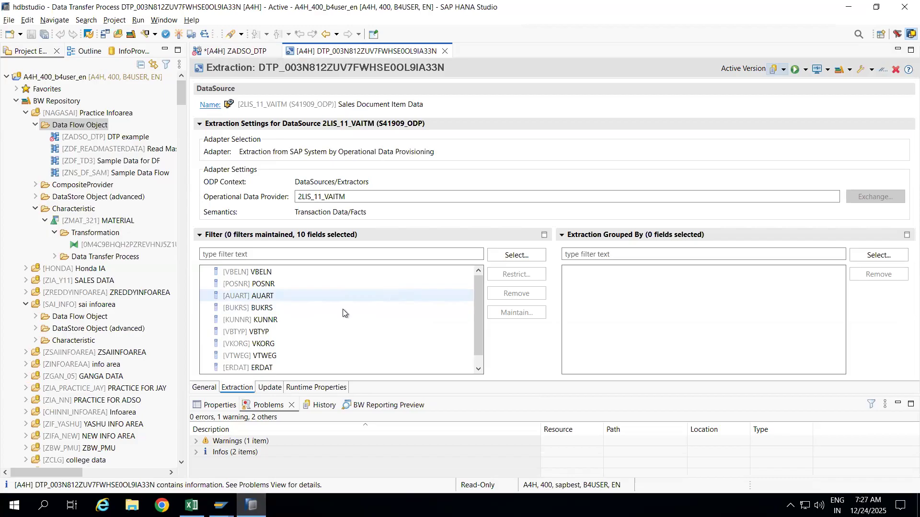
left_click(262, 310)
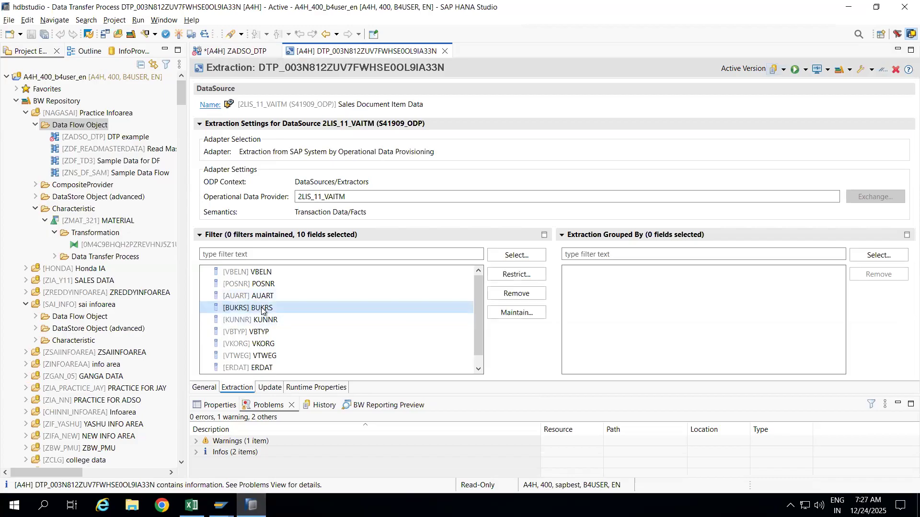
Switch back to the latest request monitor in SAP GUI and open the management view of ZDTP1.
mouse_move(220, 506)
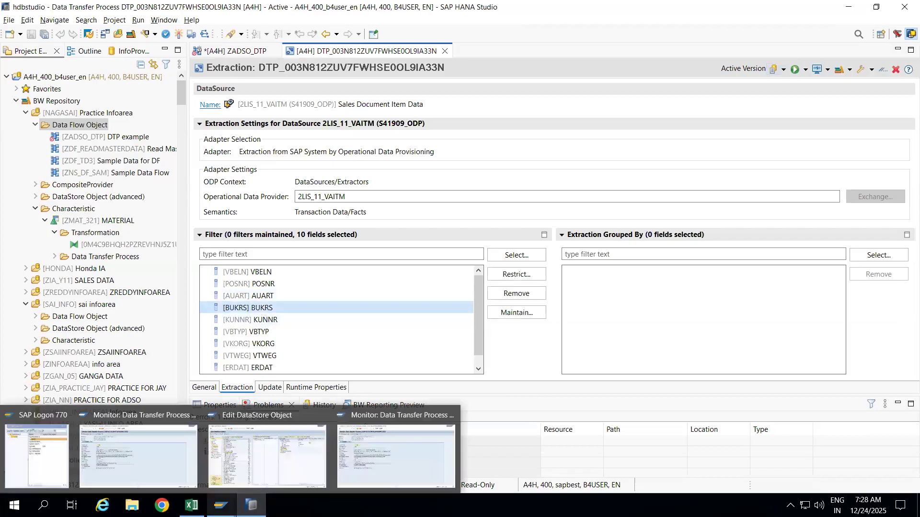
left_click(294, 485)
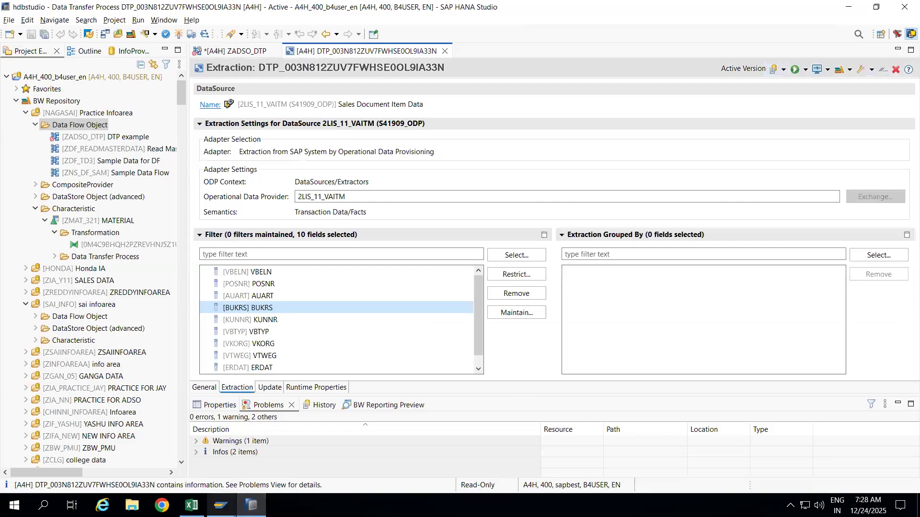
mouse_move(221, 505)
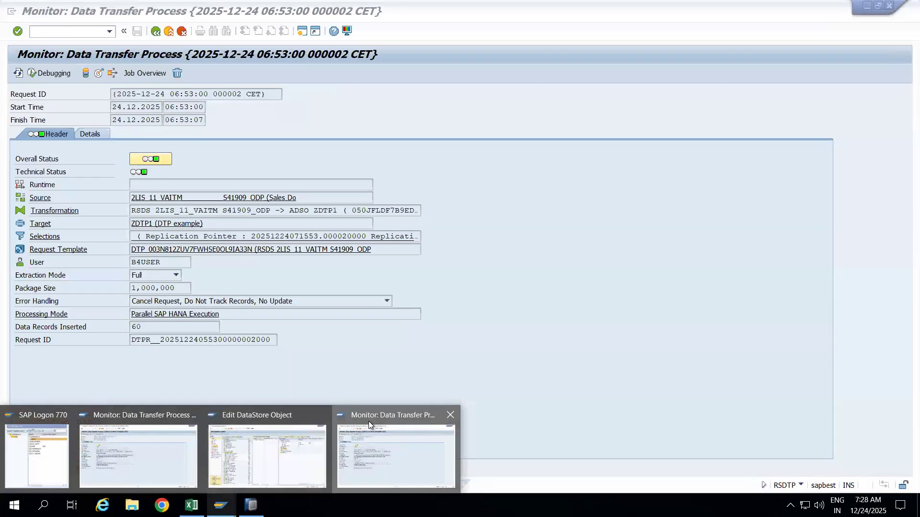
left_click(369, 421)
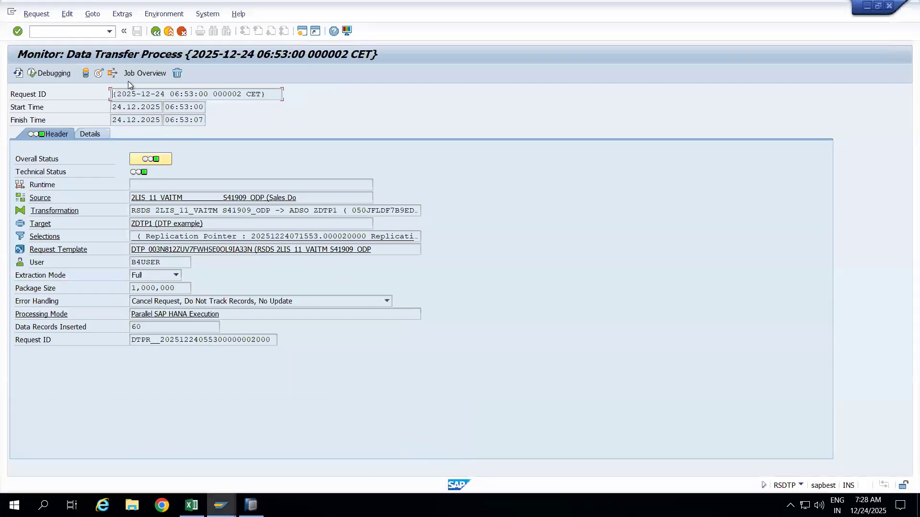
left_click(98, 74)
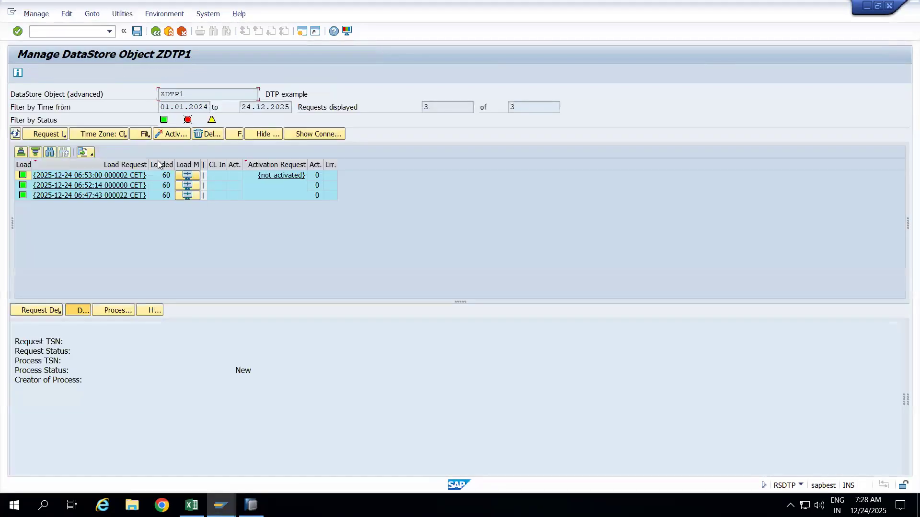
Display all new data of ZDTP1, keeping REQTSN, DATAPAKID and RECORD as the selection fields.
left_click(123, 13)
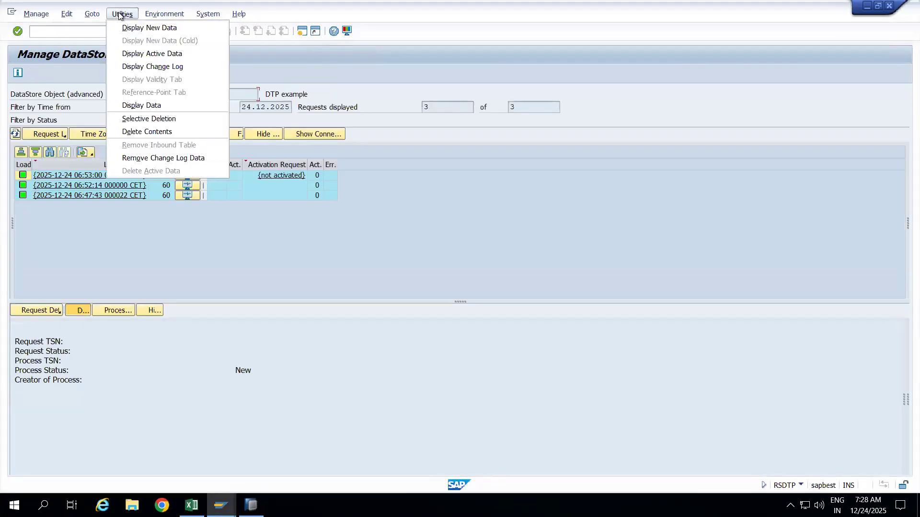
left_click(101, 14)
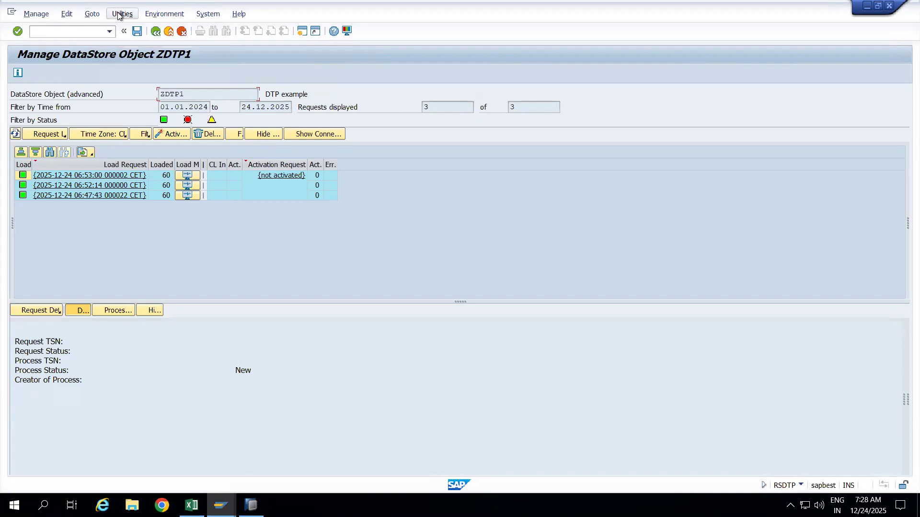
left_click(123, 13)
left_click(138, 29)
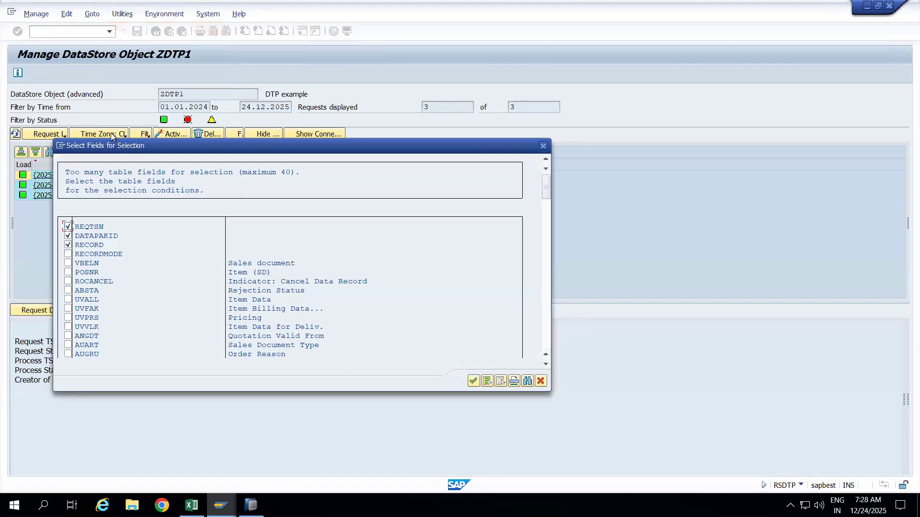
left_click(473, 381)
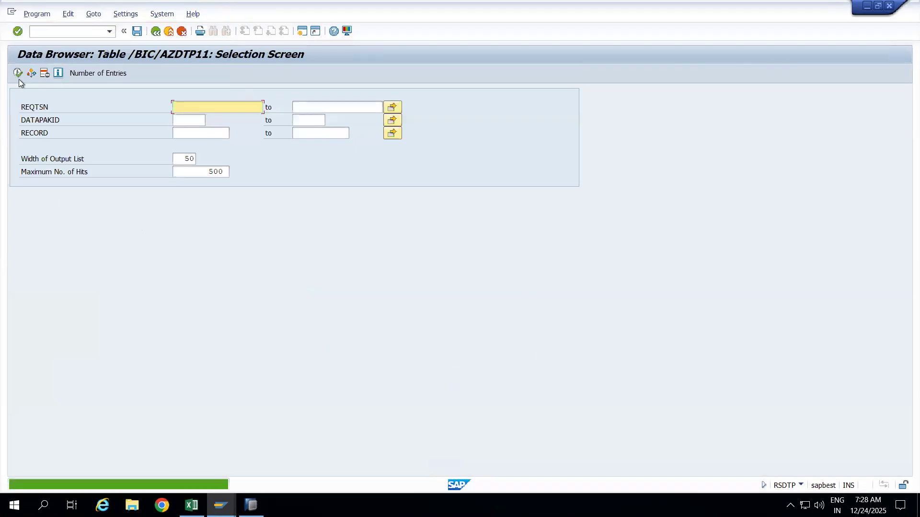
left_click(18, 74)
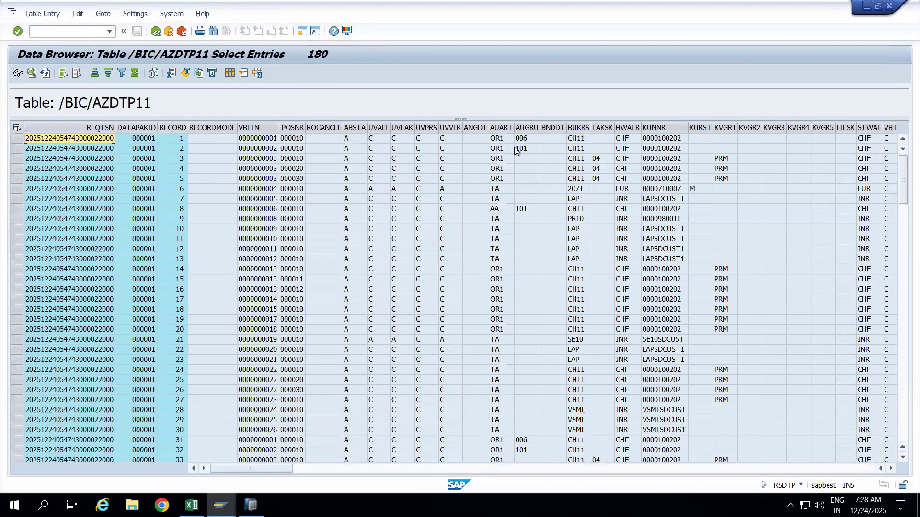
Open a filter on the BUKRS column, list its possible values and select PR10.
left_click(579, 129)
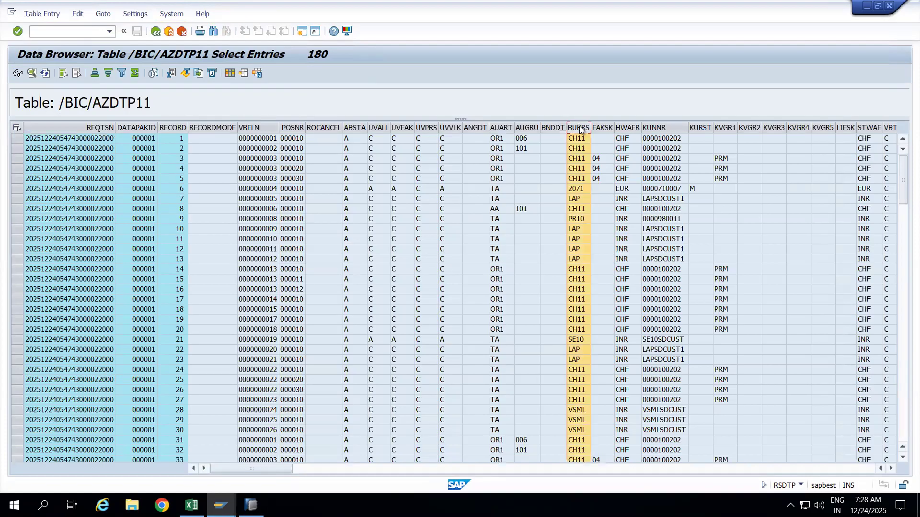
right_click(579, 128)
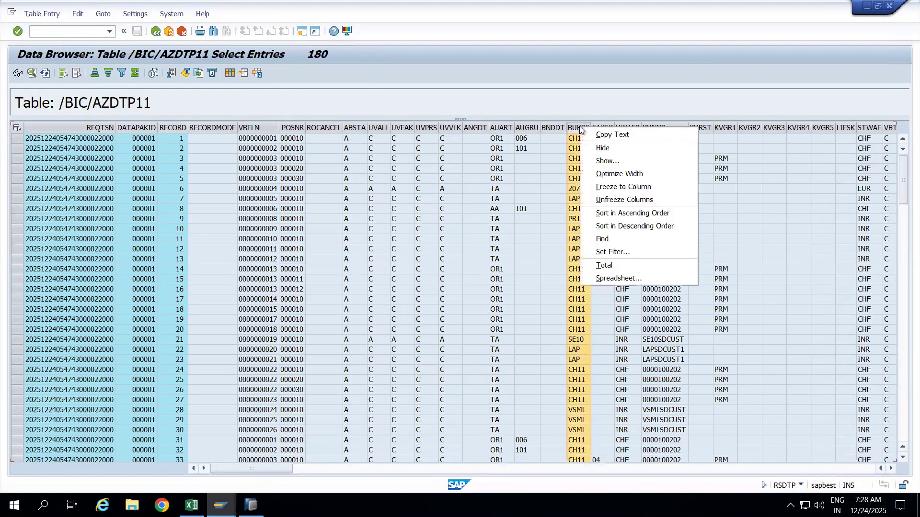
left_click(618, 252)
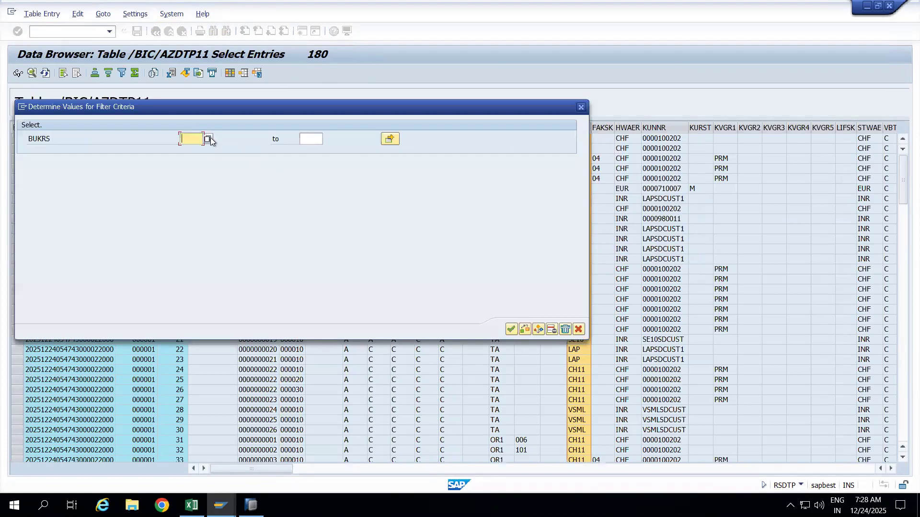
left_click(209, 139)
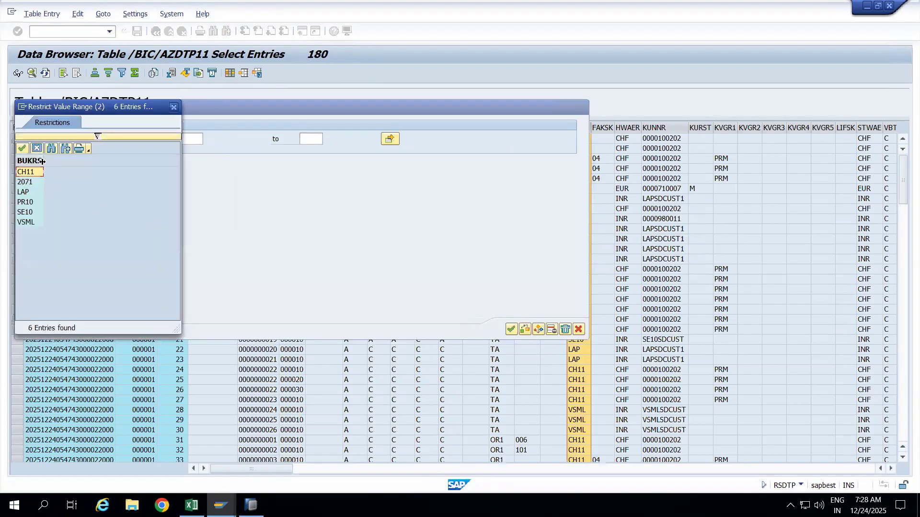
left_click_drag(42, 161, 74, 162)
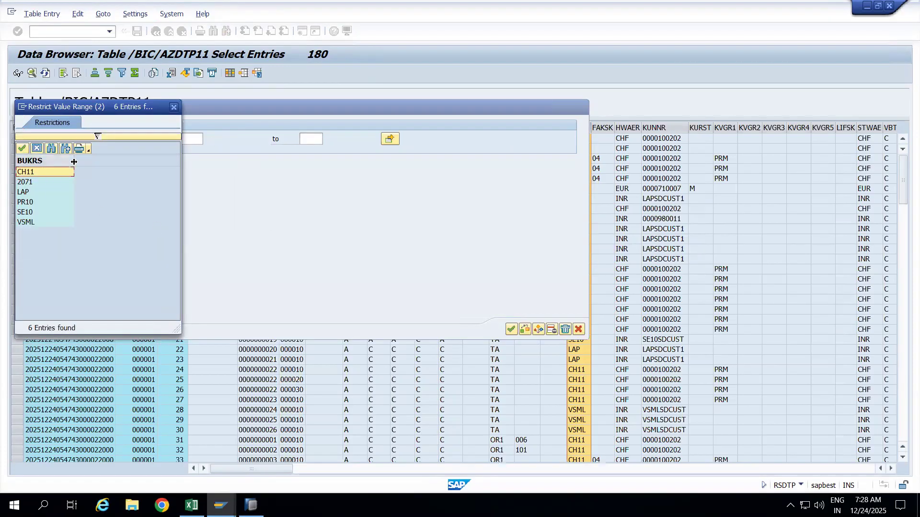
left_click(26, 203)
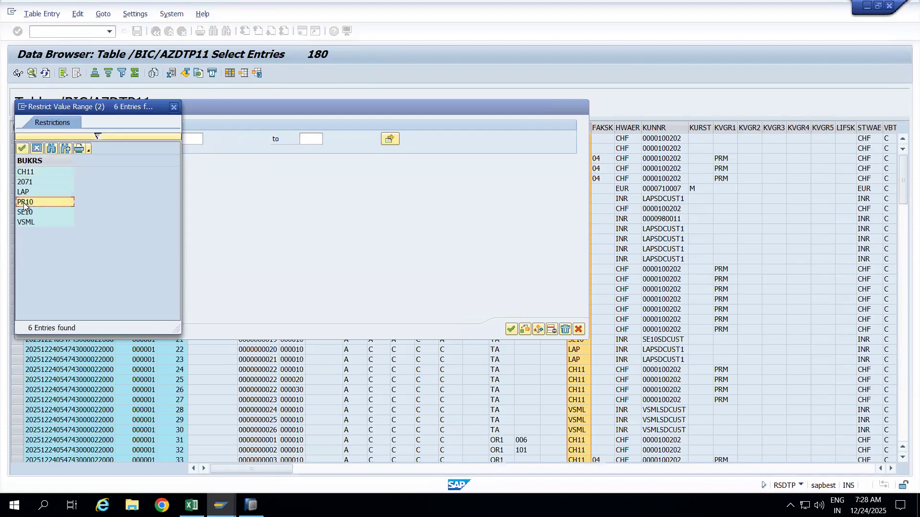
Switch to SAP HANA Studio and restrict the DTP's BUKRS extraction filter to the value PR10.
left_click(251, 506)
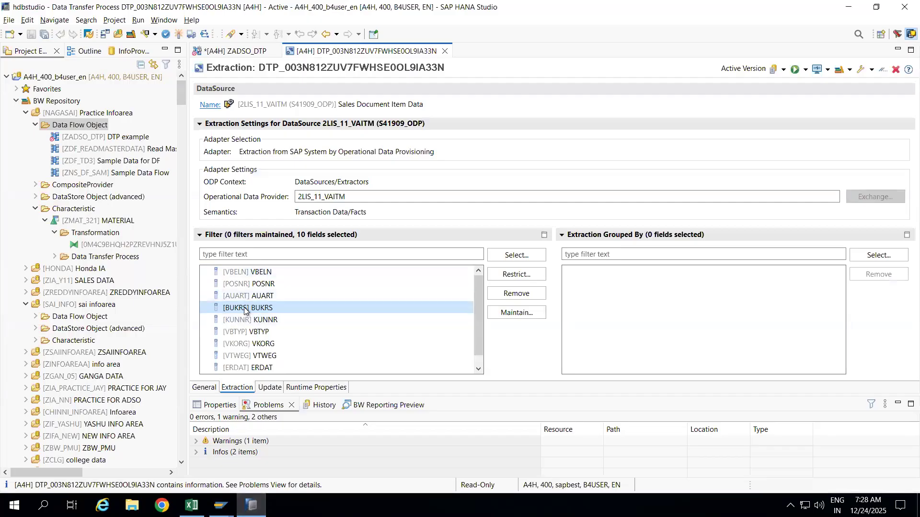
left_click(517, 276)
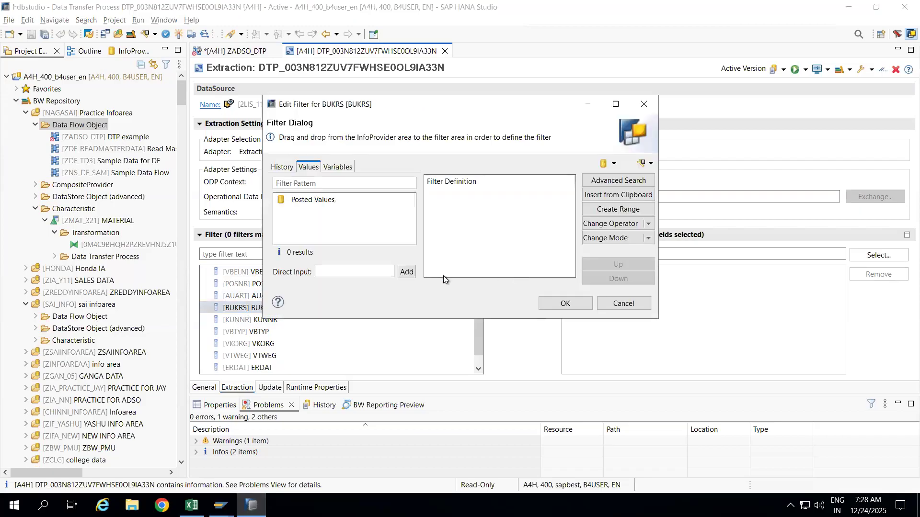
left_click(310, 184)
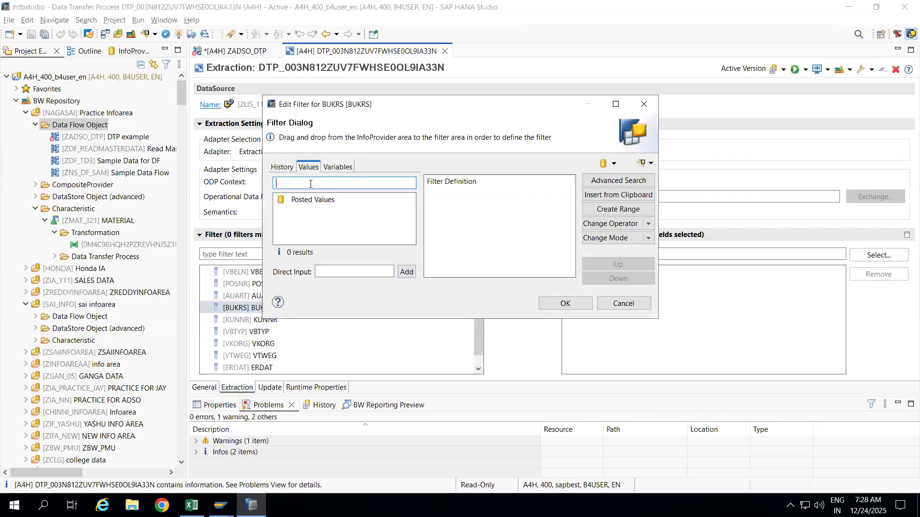
type("PR10")
left_click(340, 272)
type("PR10")
key("Return")
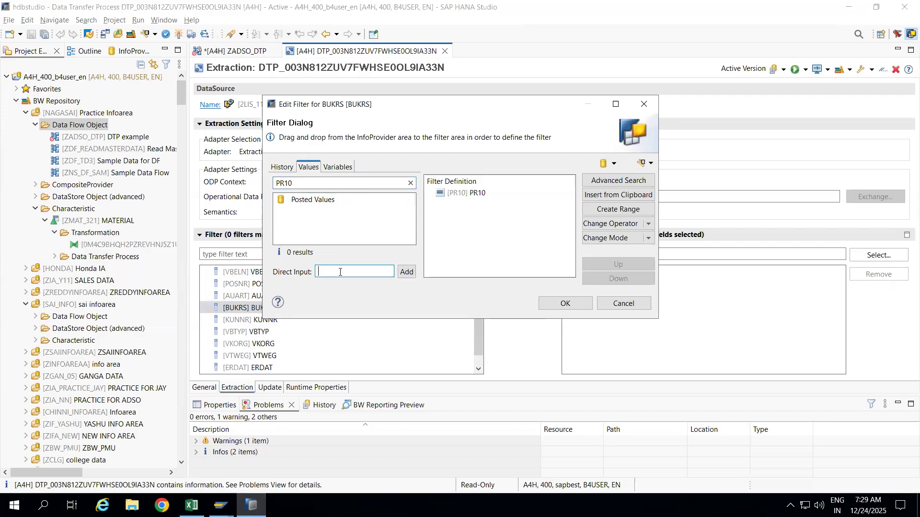
left_click(554, 304)
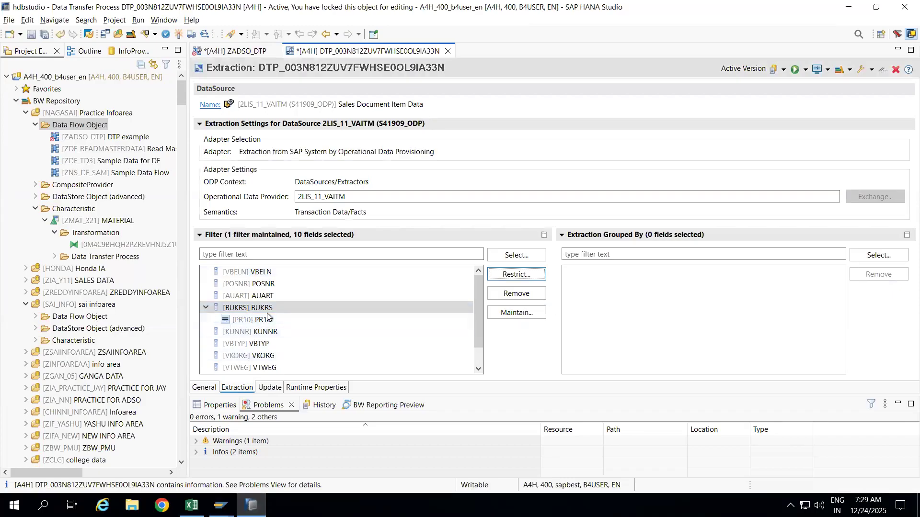
Activate the DTP with its PR10 restriction and copy its technical name from the general settings.
left_click(264, 322)
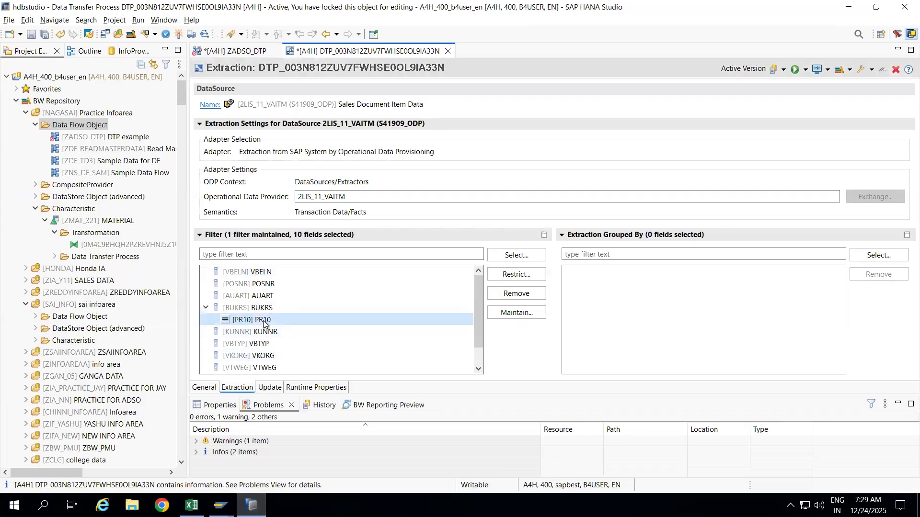
left_click(180, 35)
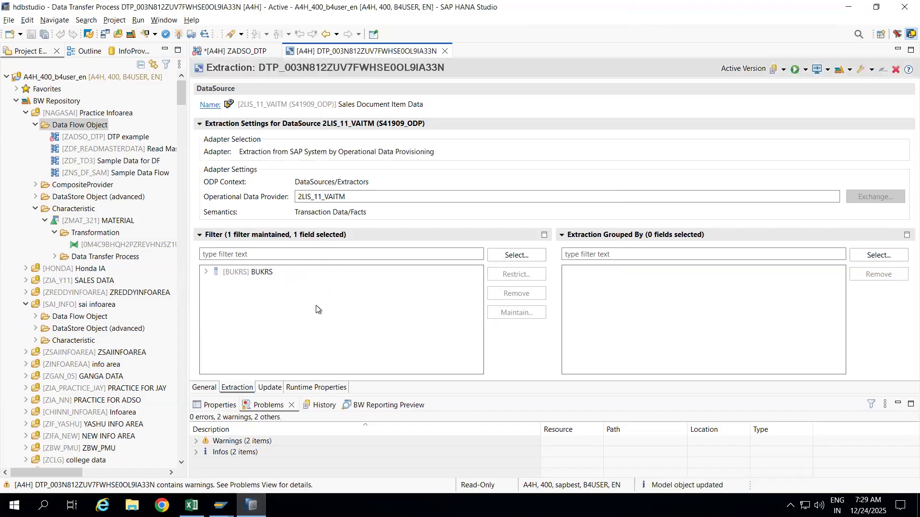
left_click(205, 272)
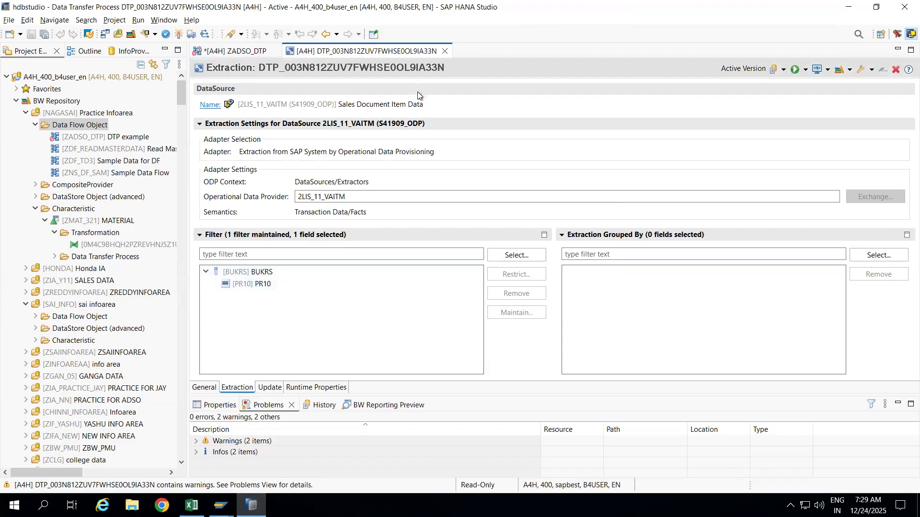
left_click(201, 388)
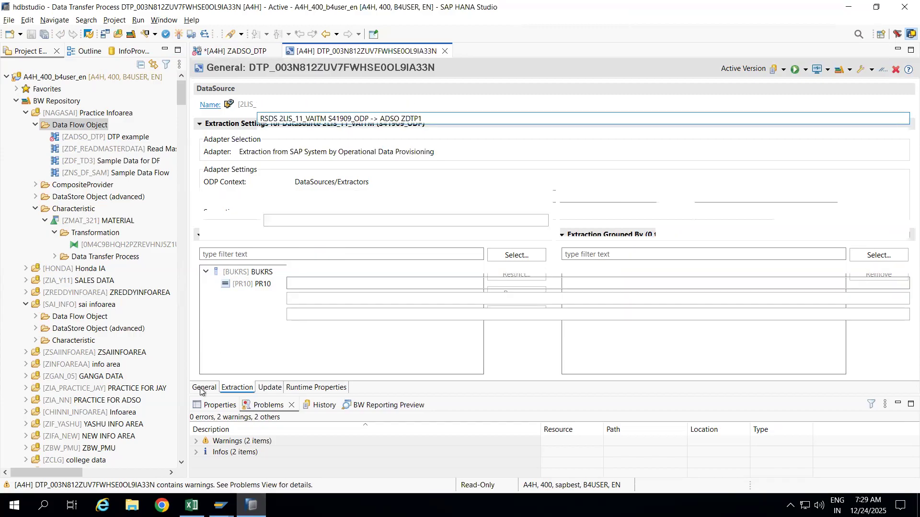
left_click_drag(385, 104, 257, 115)
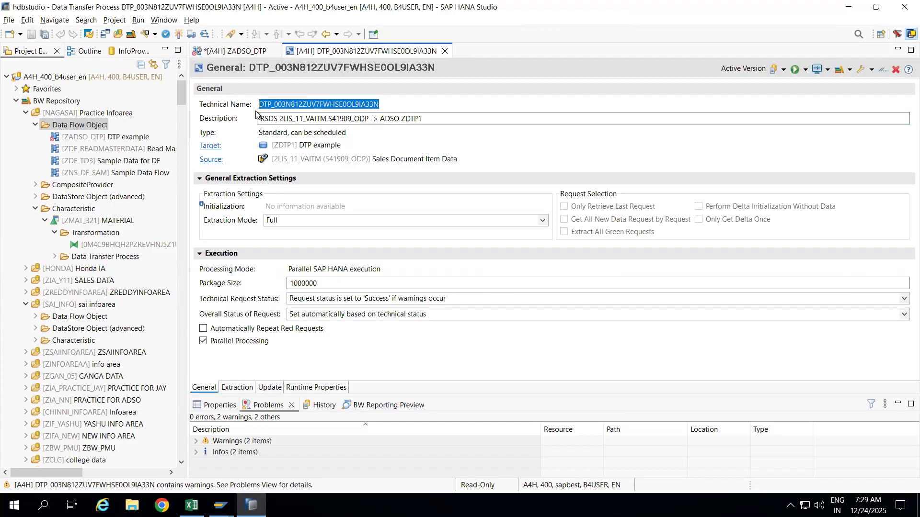
Switch to the SAP GUI session showing Edit DataStore Object and log it off.
left_click(220, 506)
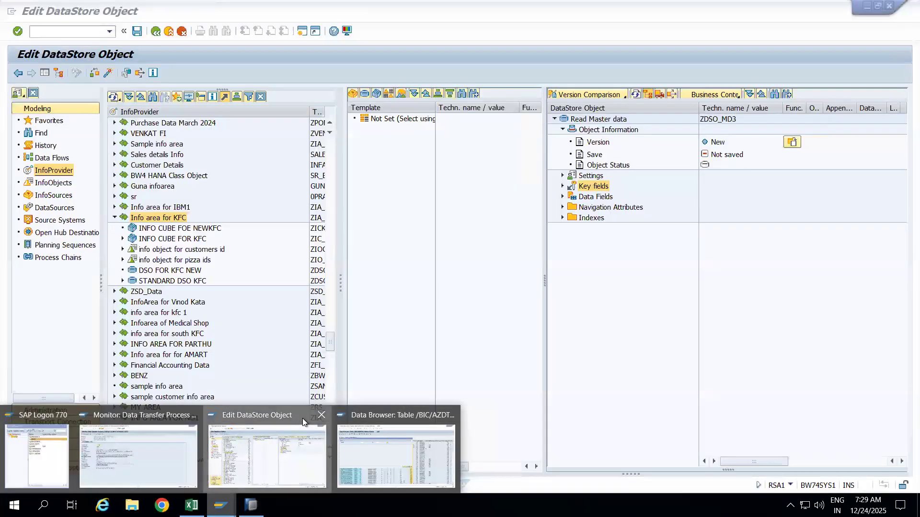
left_click(302, 419)
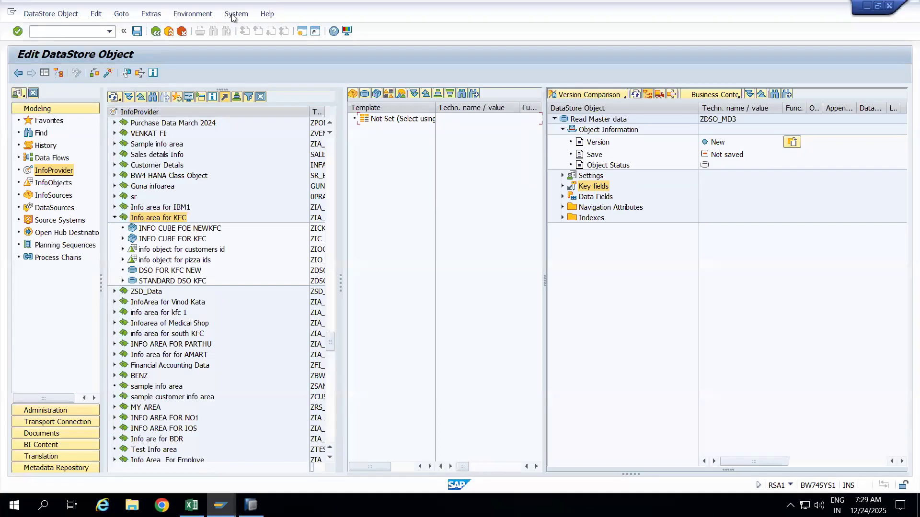
left_click(249, 39)
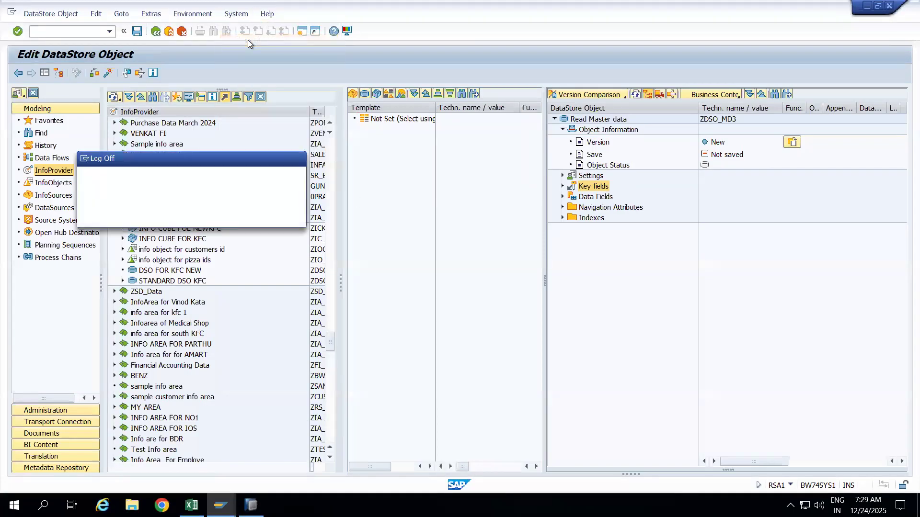
left_click(136, 216)
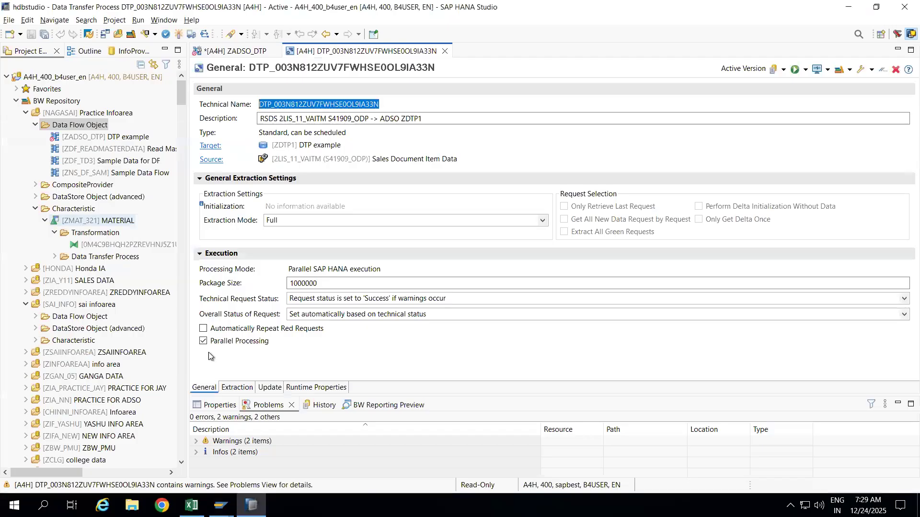
Switch to the SAP GUI request monitor session, run transaction /nrsdtp and display DTP_003N812ZUV7FWHSE0OL9IA33N.
mouse_move(220, 505)
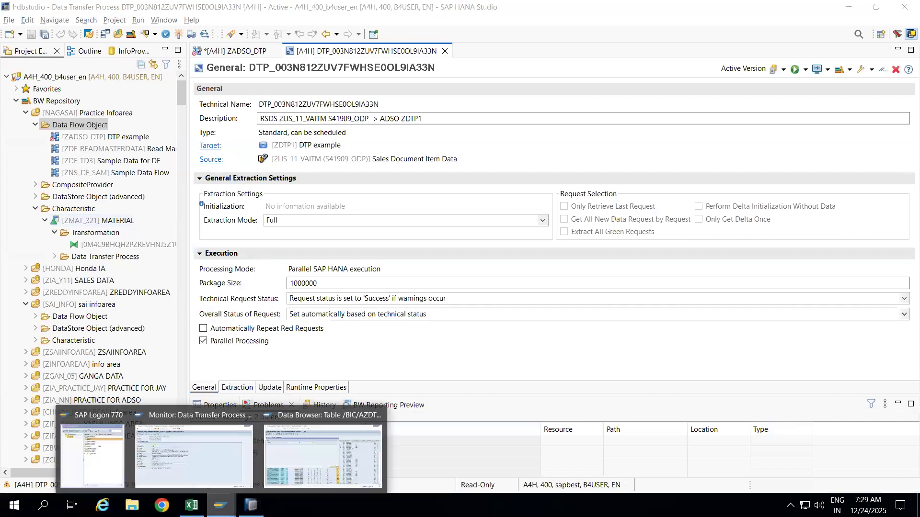
left_click(162, 461)
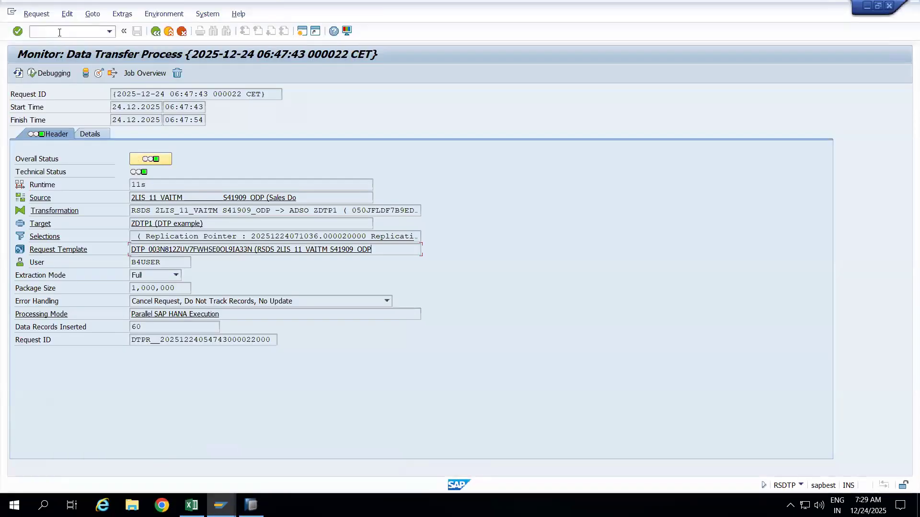
type("/nrsdtp")
key("Return")
type("DTP_003N812ZUV7FWHSE0OL9IA33N")
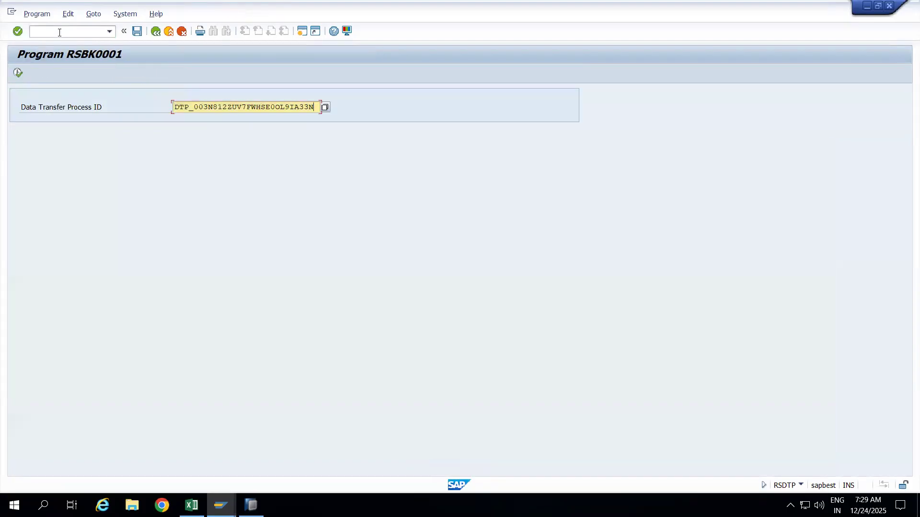
left_click(18, 73)
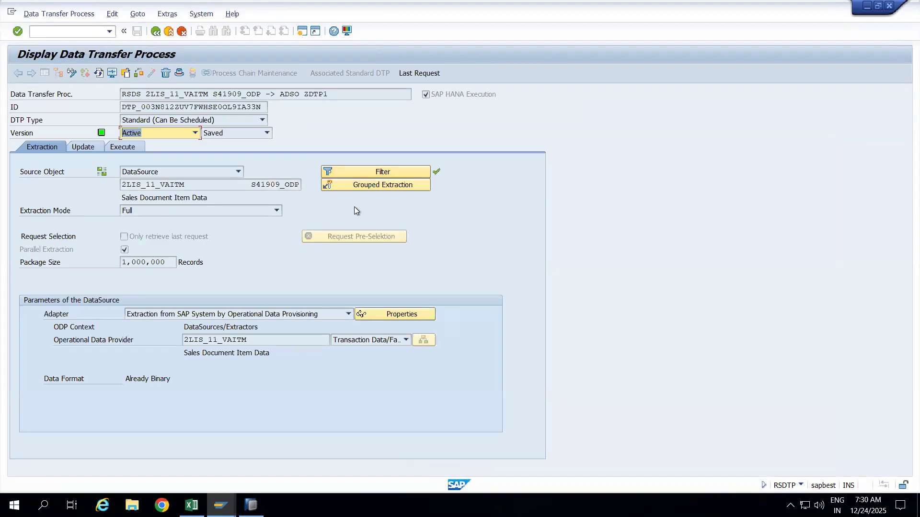
Check the BUKRS selection in the DTP's extraction filter and close the filter.
left_click(353, 174)
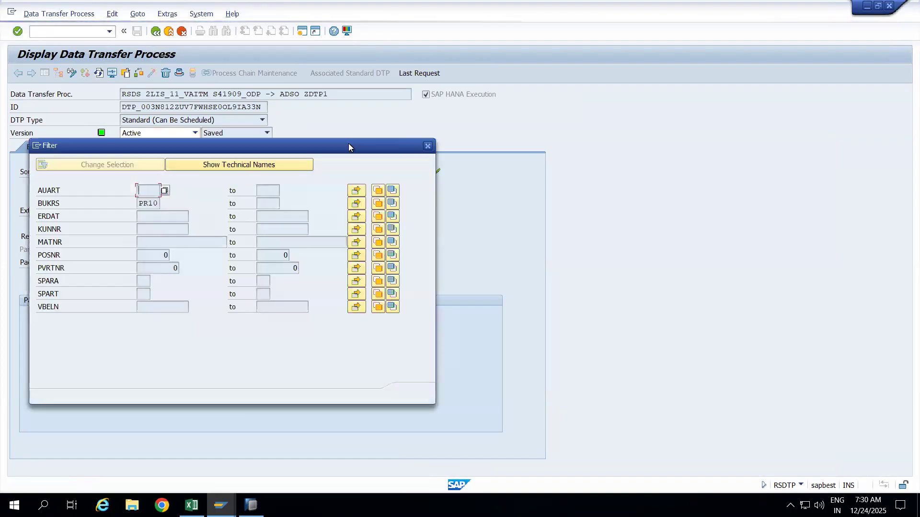
left_click(153, 205)
key("Return")
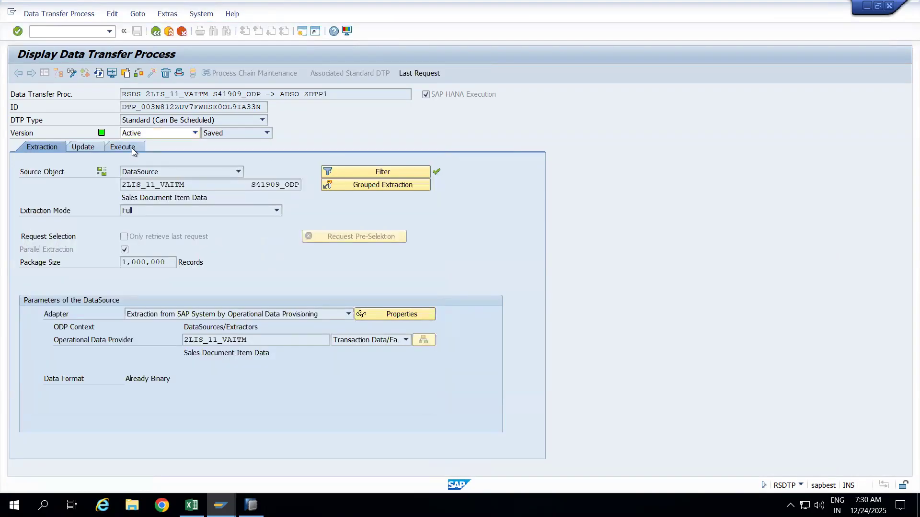
Execute the filtered DTP from 2LIS_11_VAITM to ZDTP1, display its request monitor and refresh the status.
left_click(133, 149)
left_click(321, 276)
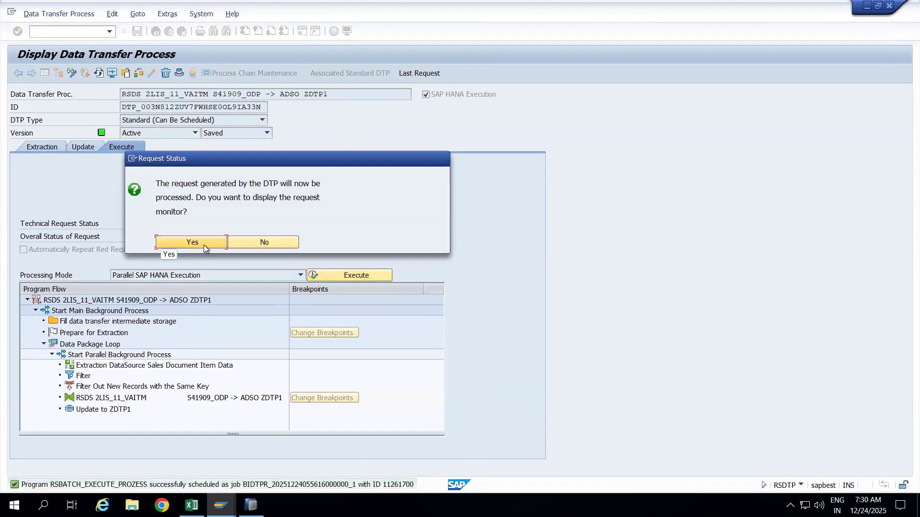
left_click(203, 245)
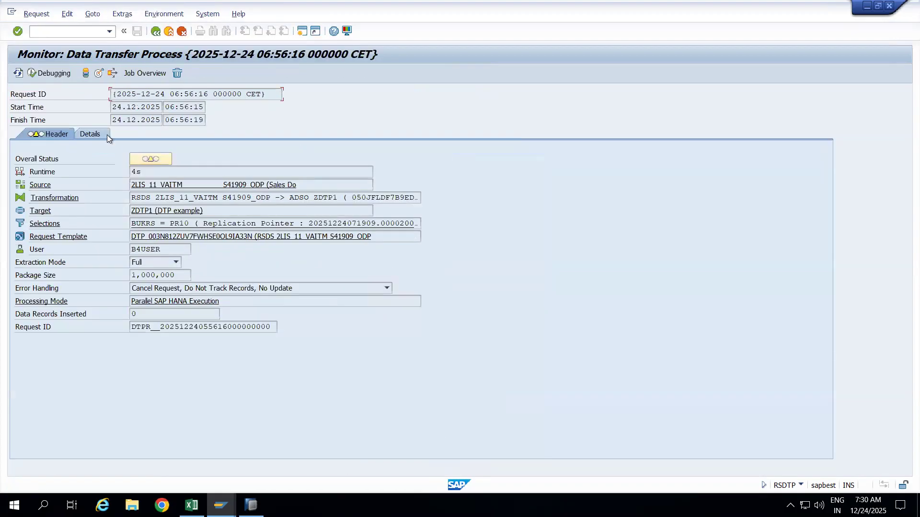
left_click(18, 75)
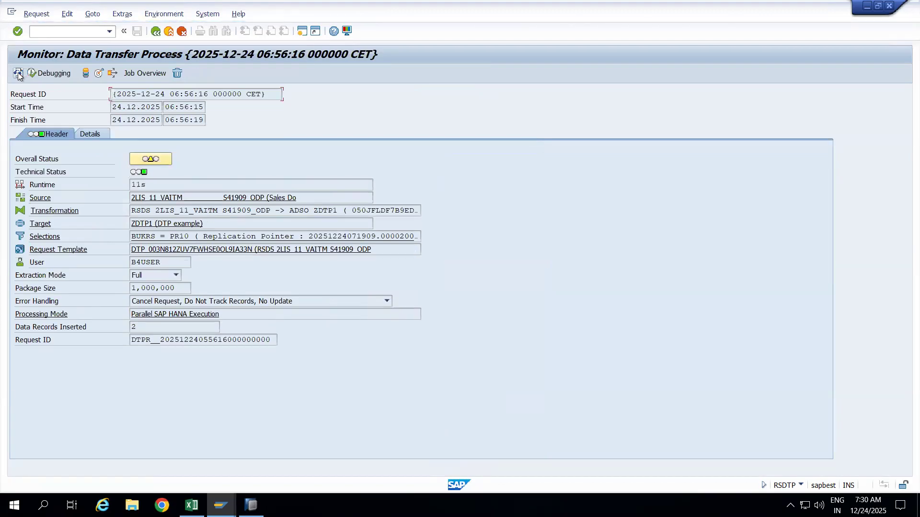
left_click(18, 74)
Switch to the Data Browser session for table /BIC/AZDTP11 and filter its entries on BUKRS PR10.
left_click(220, 505)
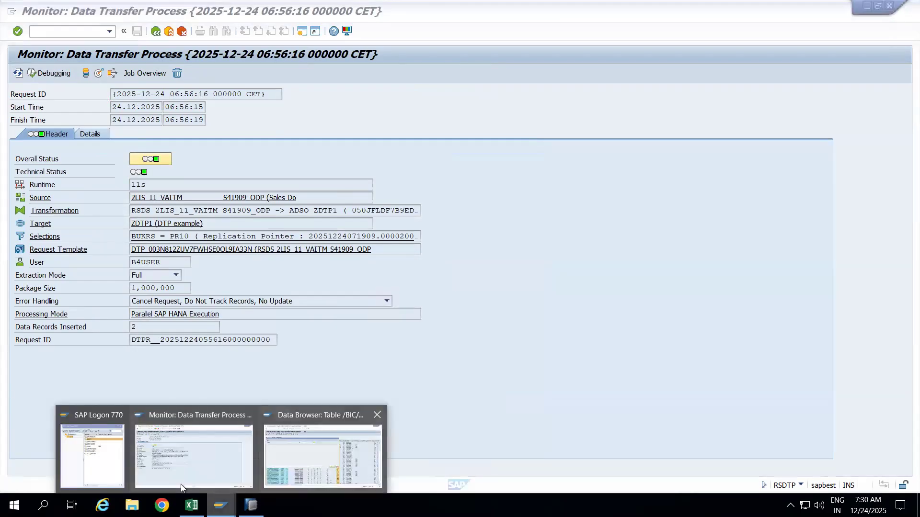
left_click(323, 455)
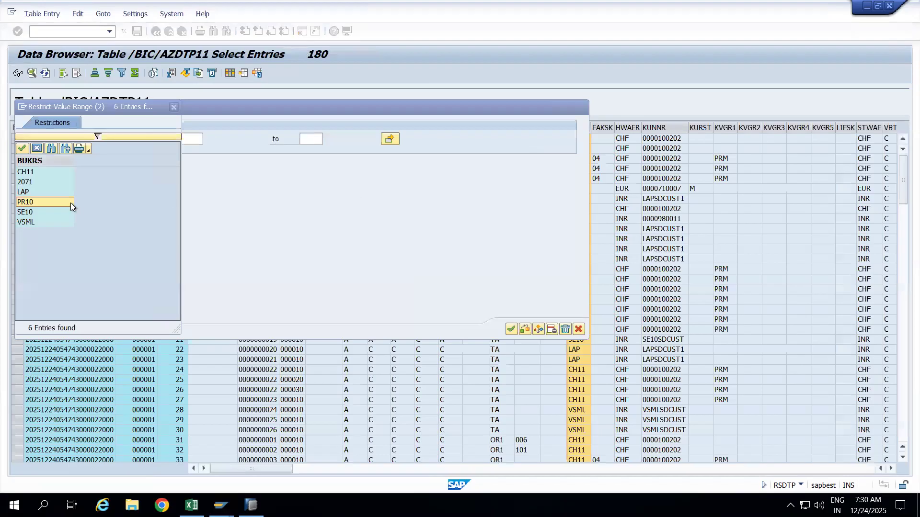
double_click(45, 202)
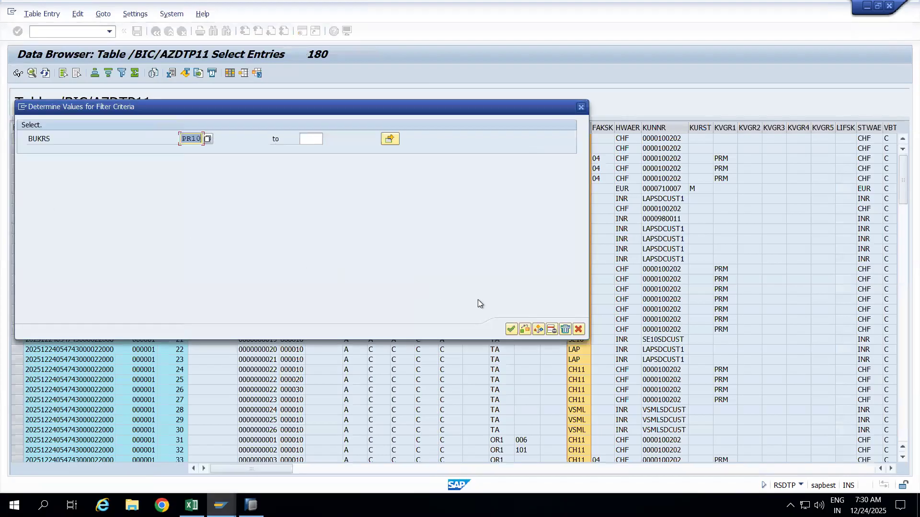
left_click(510, 329)
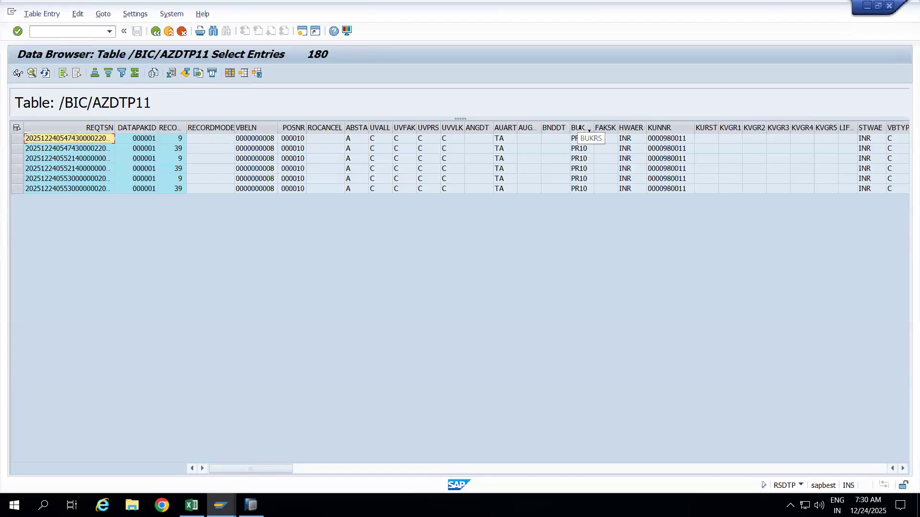
left_click(580, 128)
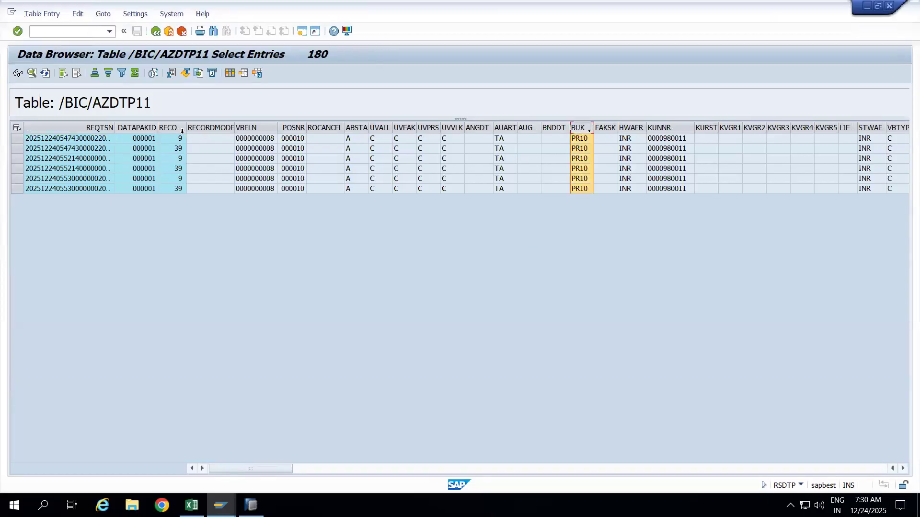
Compare the record numbers and KUNNR values of the filtered rows, widening the RECORD column to fit.
left_click(182, 150)
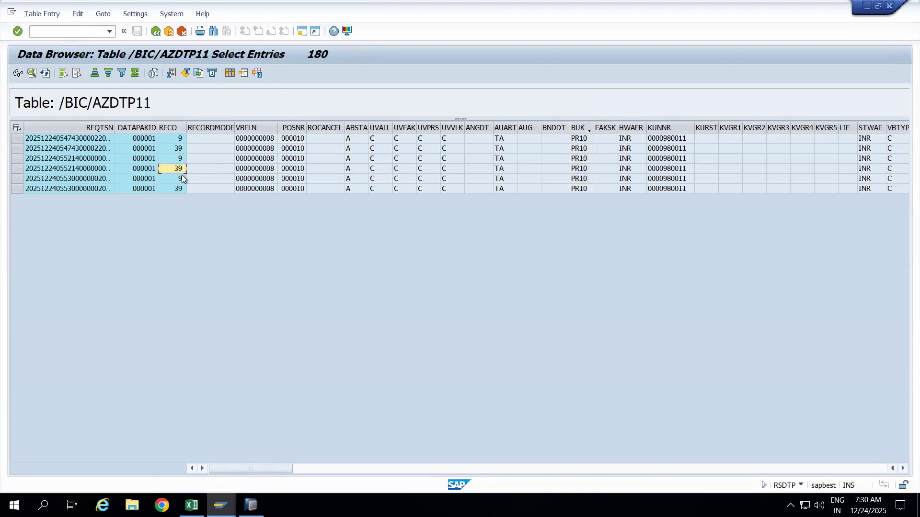
left_click(182, 188)
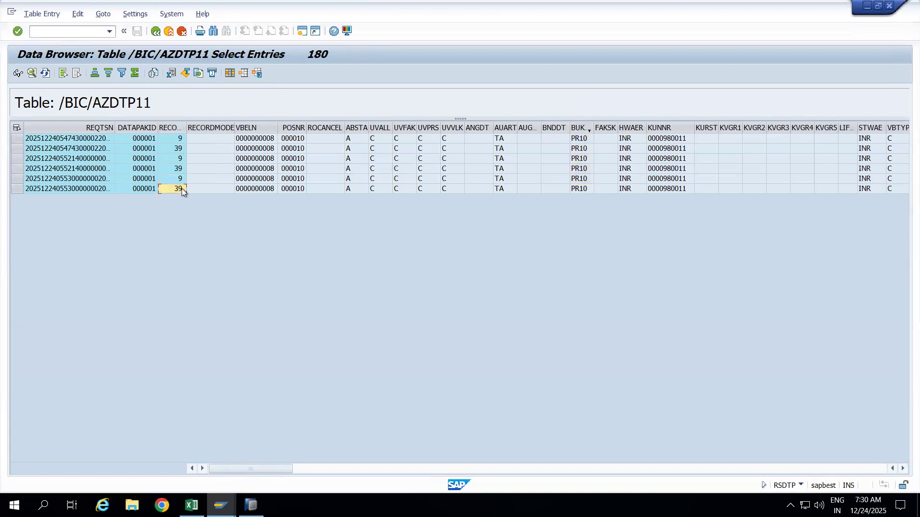
double_click(188, 126)
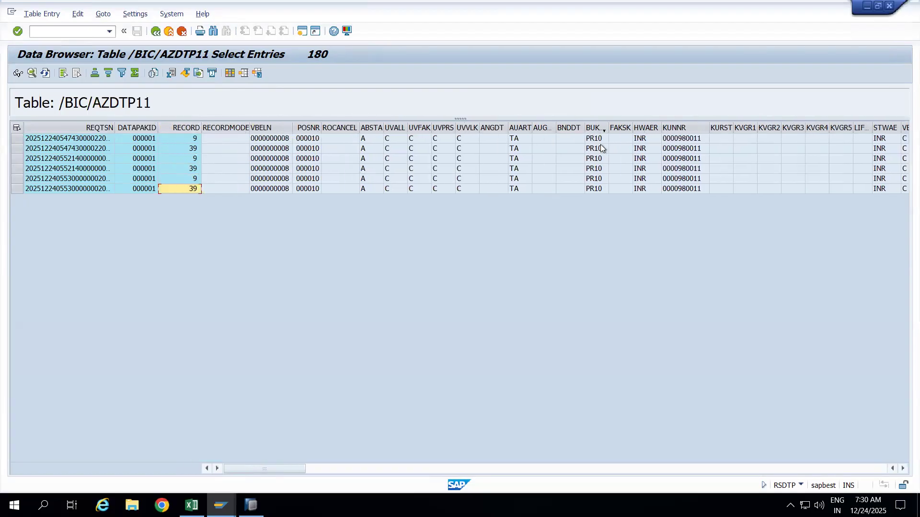
left_click(694, 140)
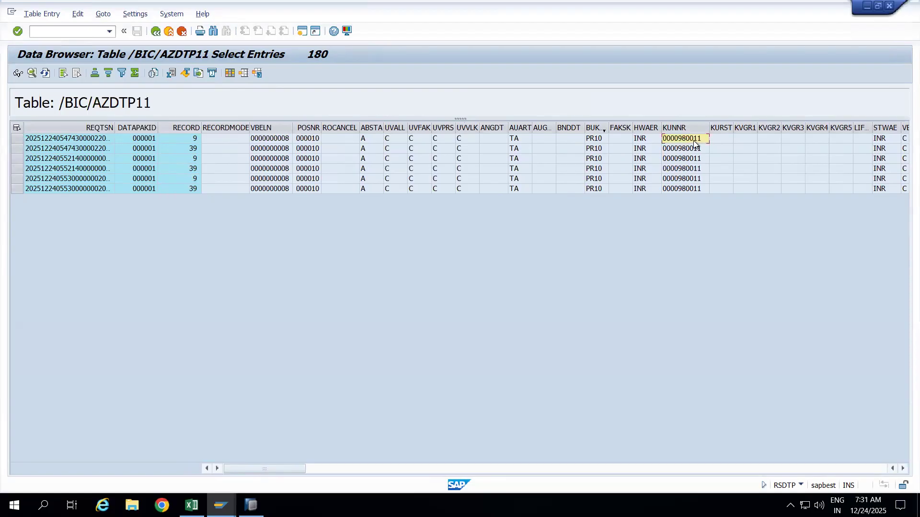
left_click(696, 150)
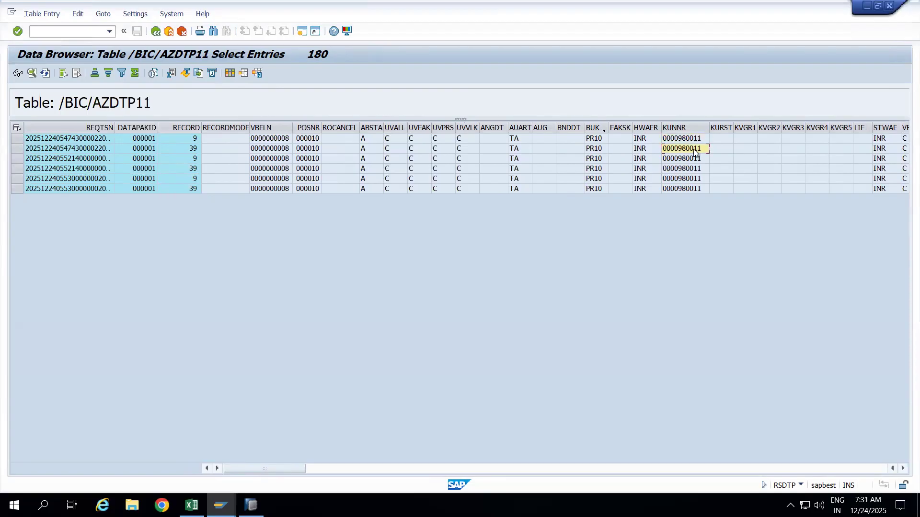
Move the KUNNR column directly after POSNR and compare the VBELN and POSNR values of the filtered rows.
left_click(677, 127)
left_click_drag(679, 126, 338, 128)
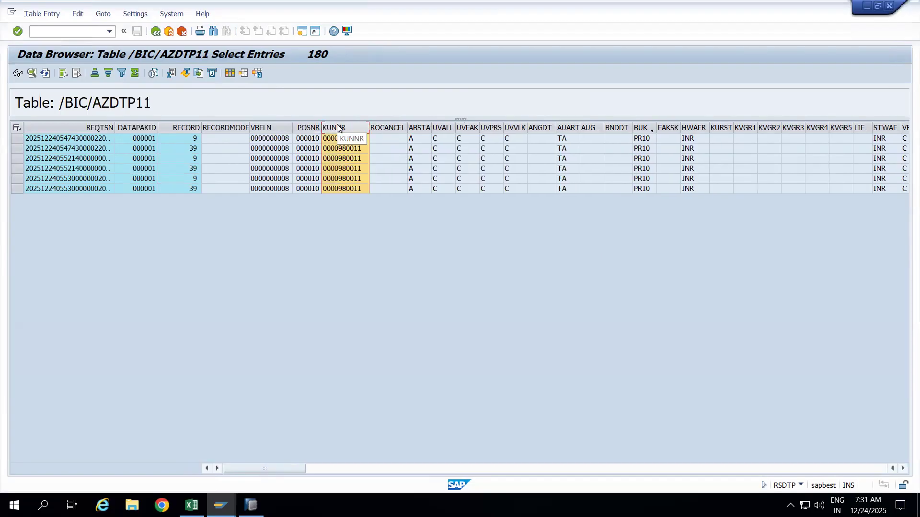
left_click(277, 142)
left_click(272, 150)
left_click(306, 152)
left_click(277, 160)
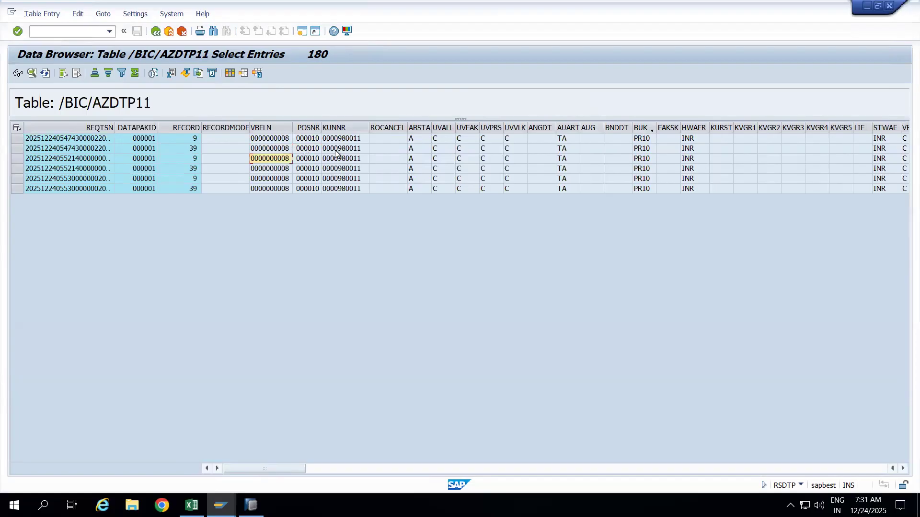
Widen the REQTSN column to show the full request numbers and compare them across the filtered rows.
left_click_drag(113, 129, 156, 130)
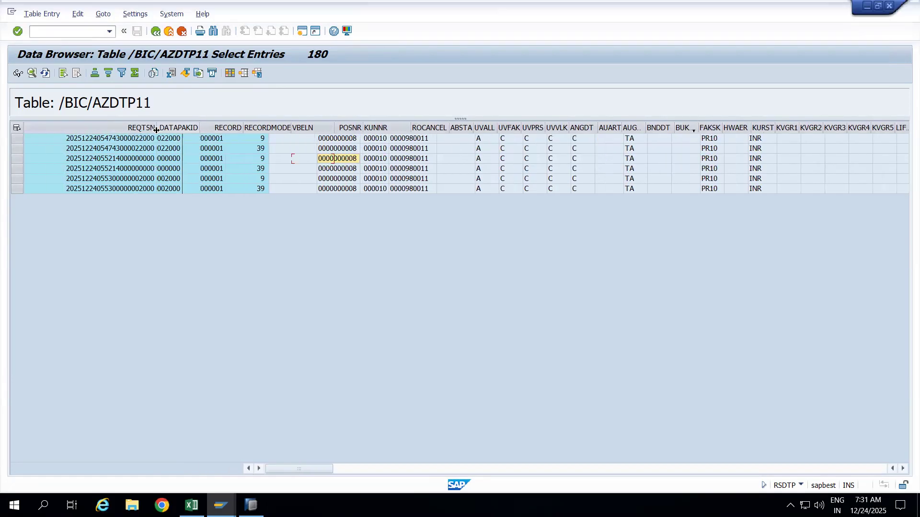
left_click(129, 160)
left_click(130, 179)
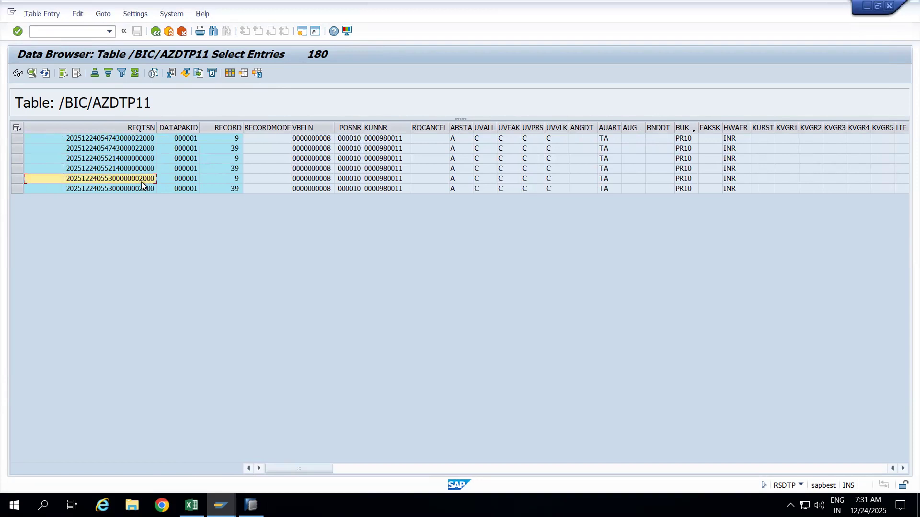
left_click(145, 171)
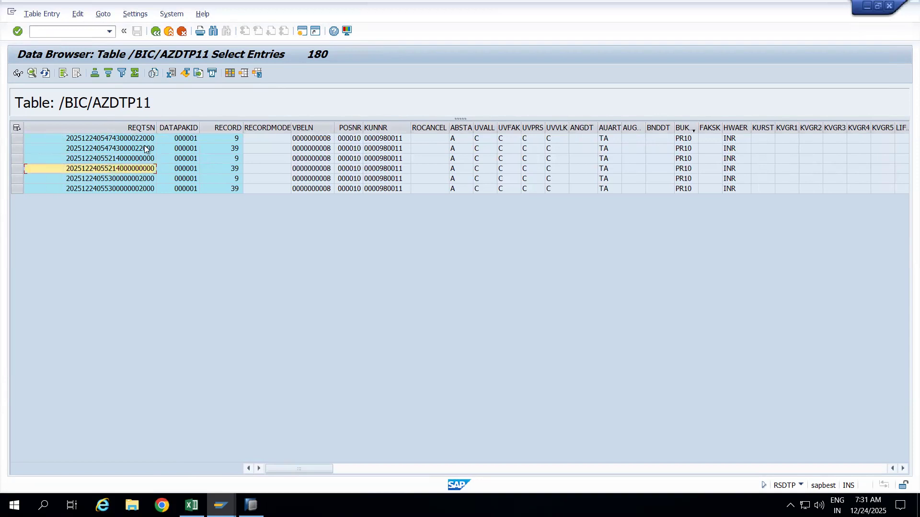
left_click(146, 149)
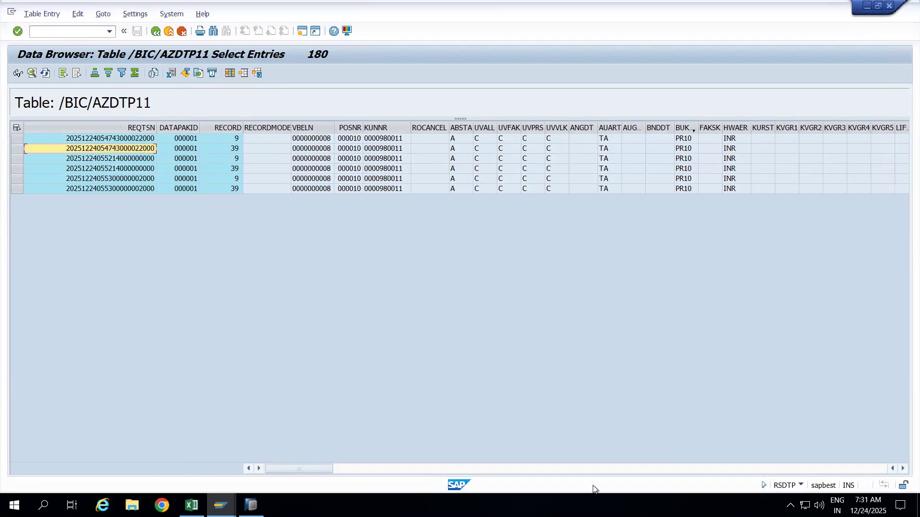
Examine the remaining columns of the PR10 rows through to ODQ_ENTITYCNTR.
left_click(593, 469)
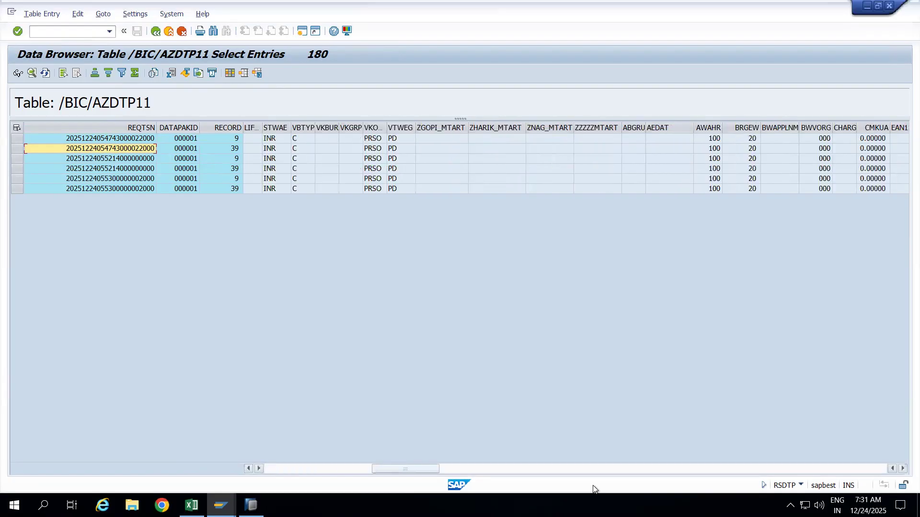
left_click(593, 468)
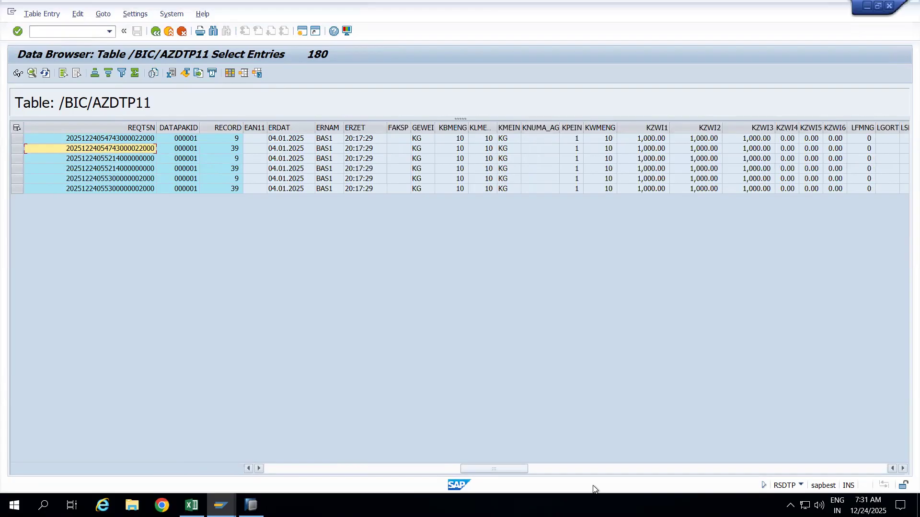
left_click(815, 469)
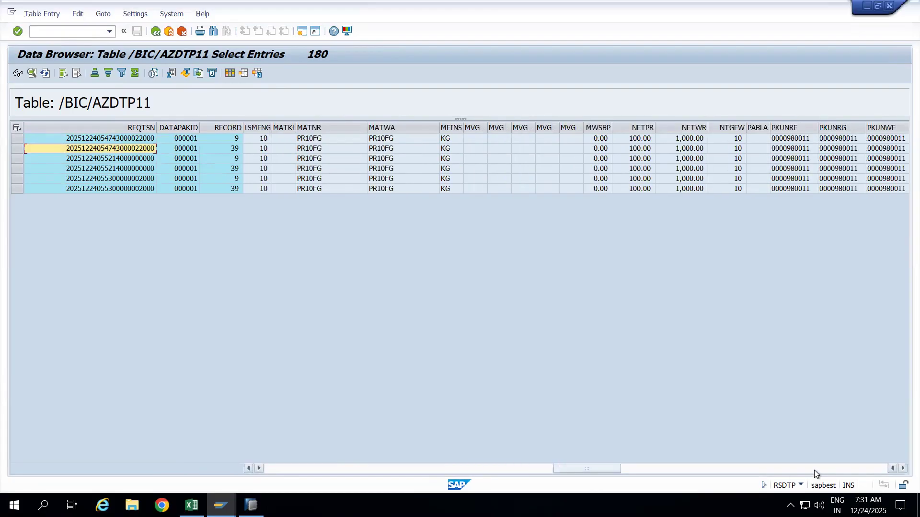
left_click(834, 470)
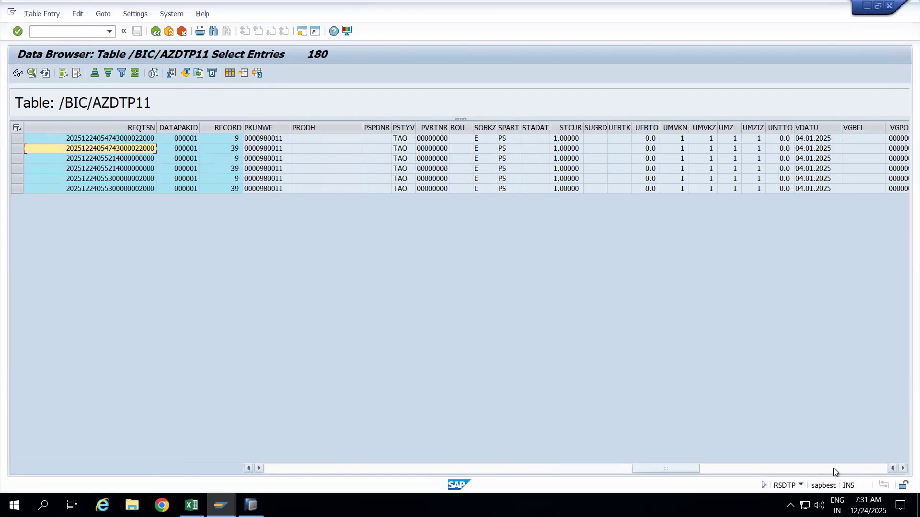
left_click(852, 469)
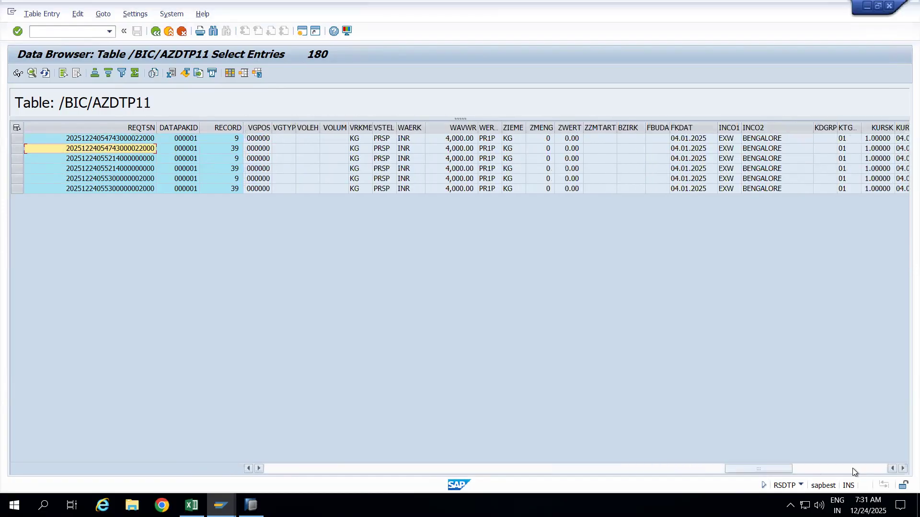
left_click(853, 468)
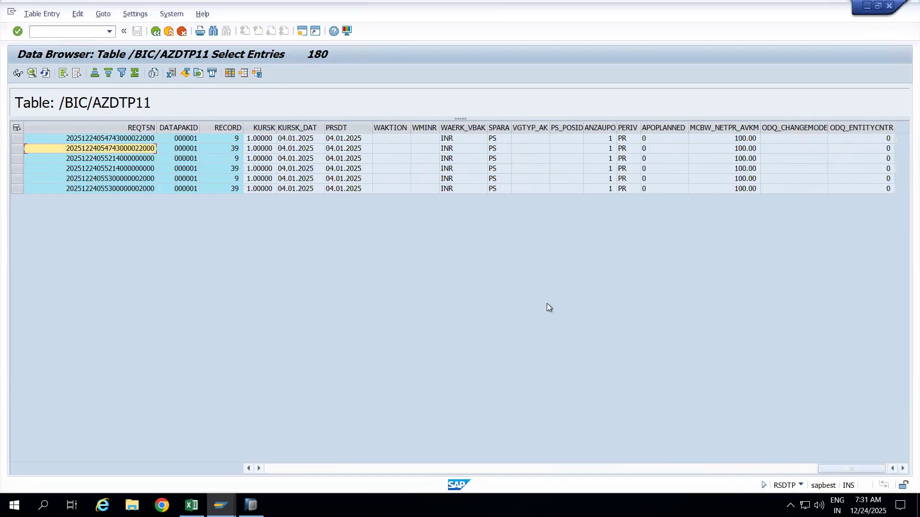
Switch to the DTP request monitor, inspect the request's BUKRS and POINTER selections, and close the selection list.
key("alt+Tab")
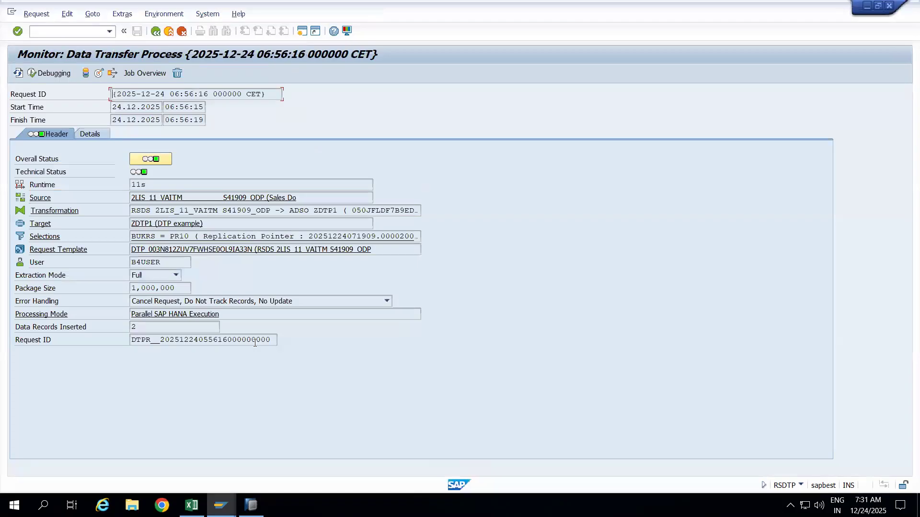
left_click(83, 134)
left_click(62, 135)
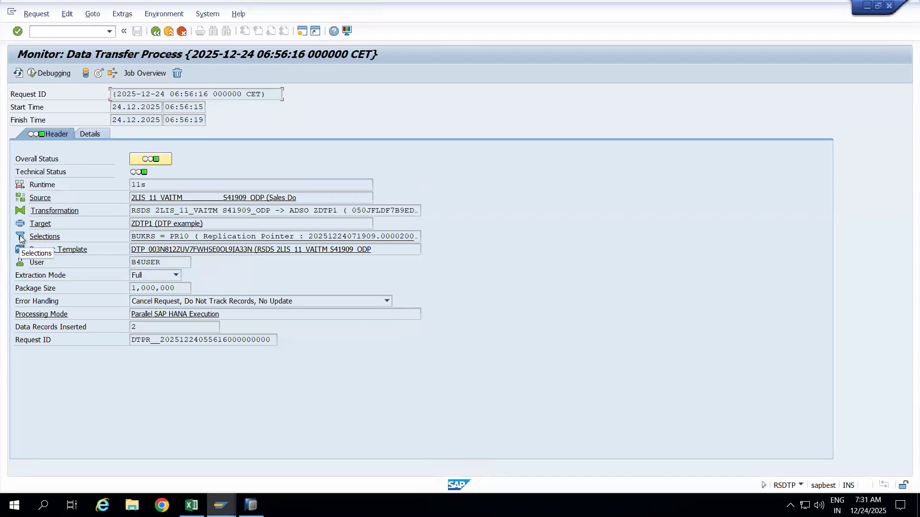
left_click(44, 237)
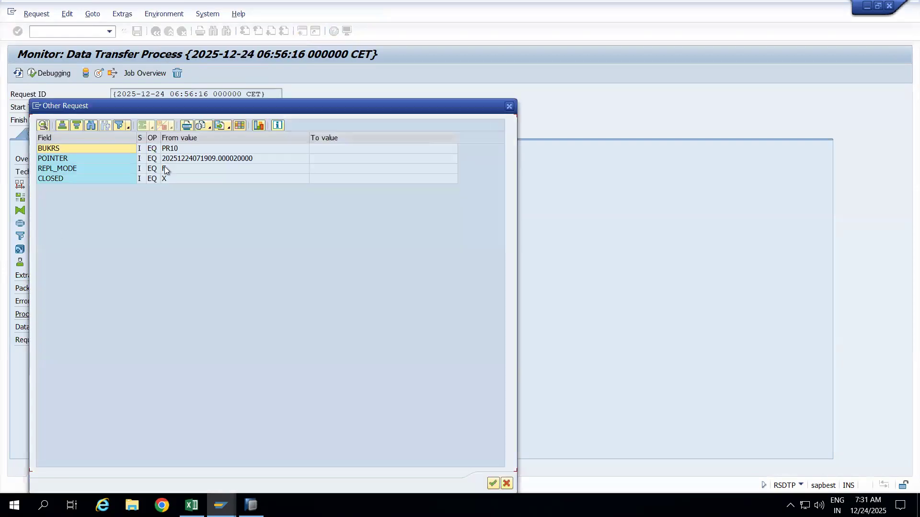
left_click_drag(138, 139, 115, 139)
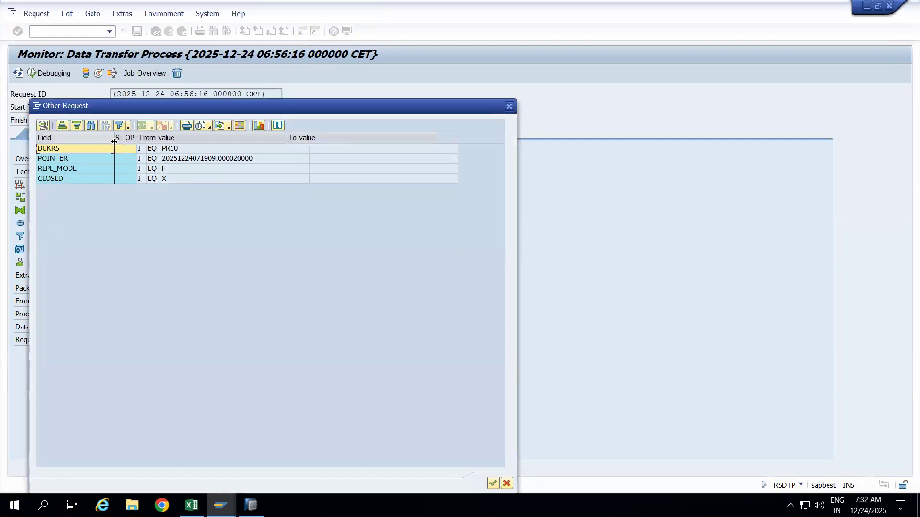
left_click(74, 150)
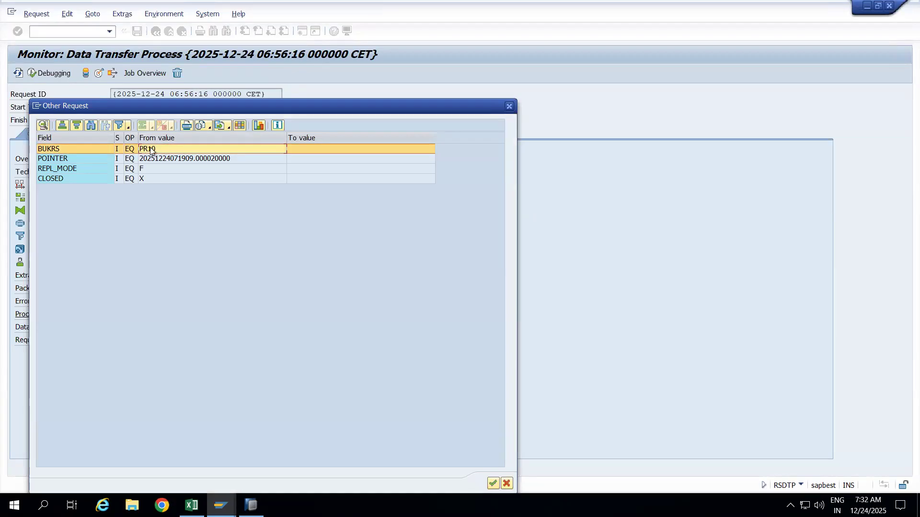
left_click(181, 161)
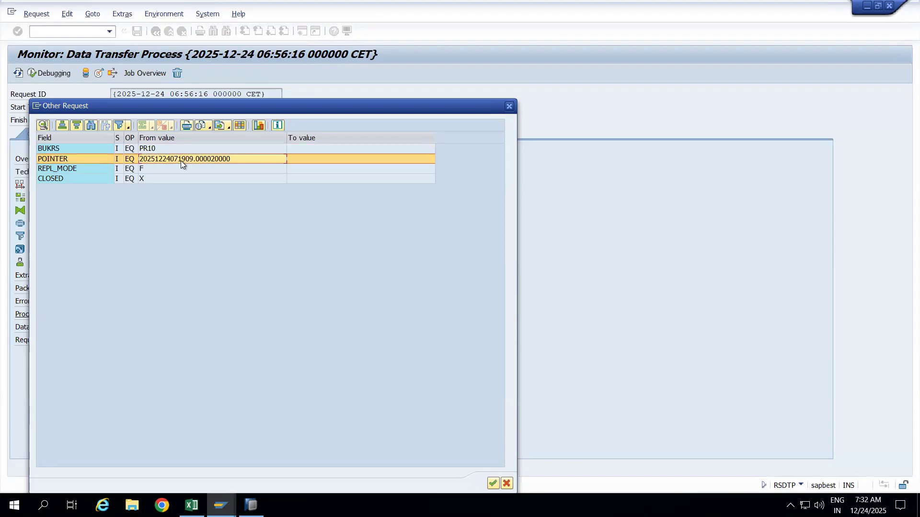
left_click(147, 149)
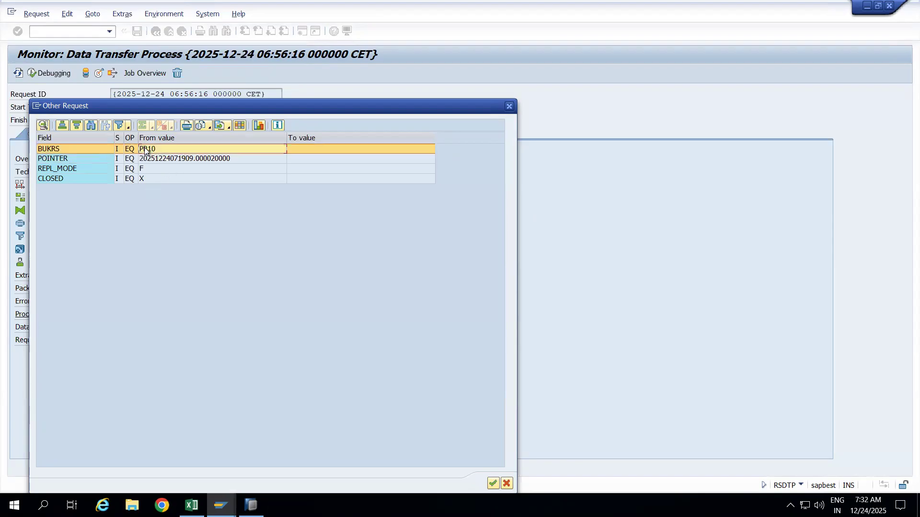
left_click(509, 107)
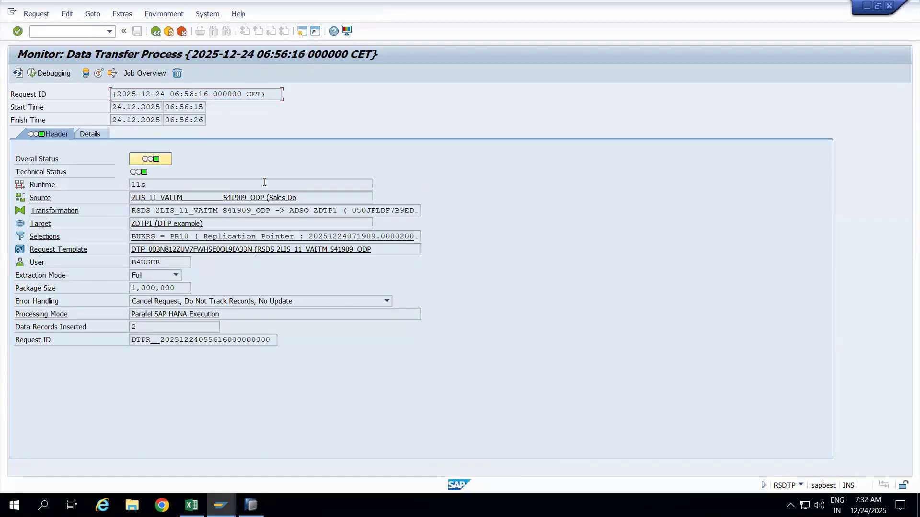
Switch to SAP HANA Studio, remove the PR10 value from the DTP's BUKRS extraction filter and activate the DTP.
left_click(251, 505)
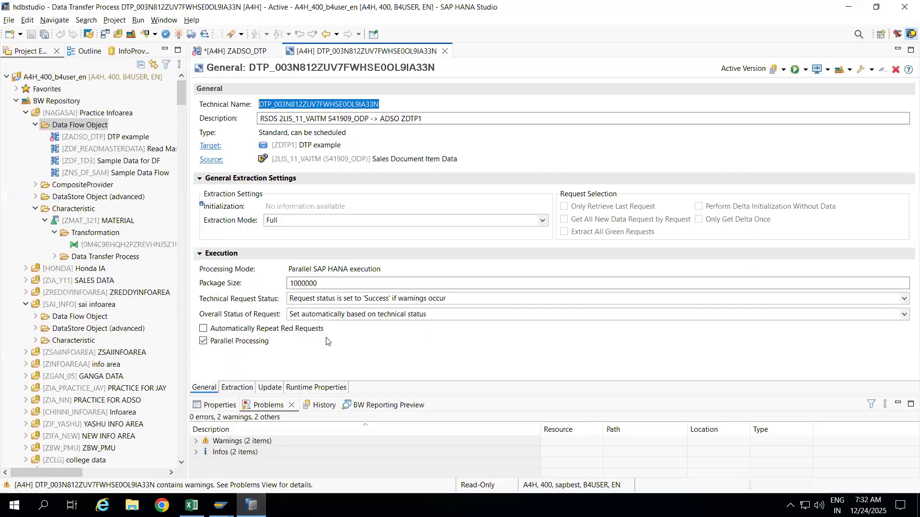
left_click(231, 388)
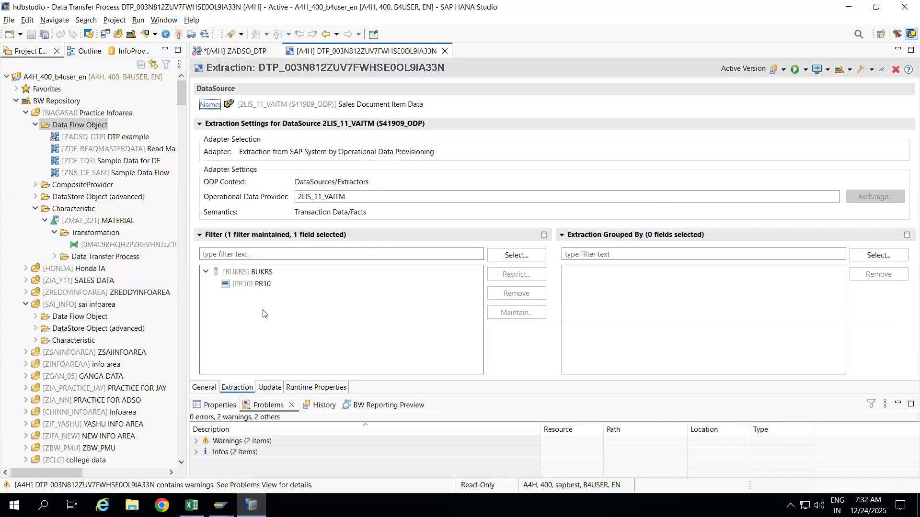
left_click(245, 285)
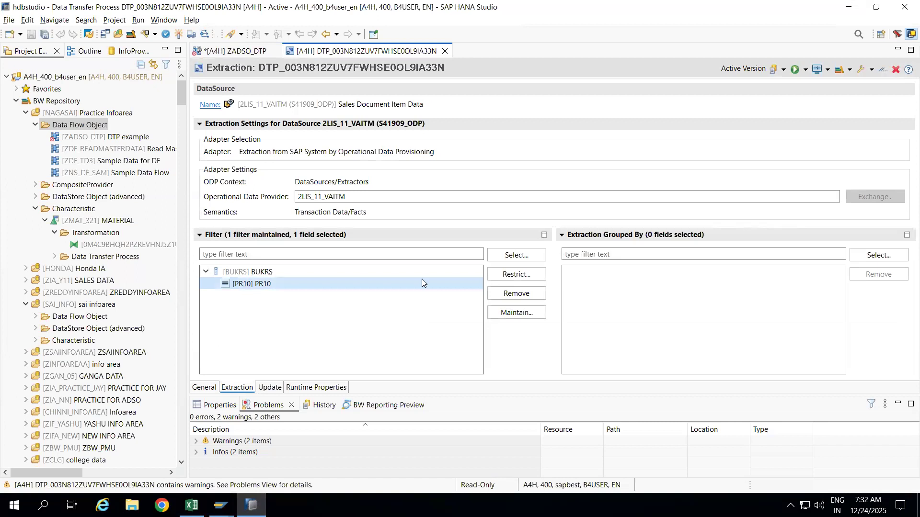
left_click(515, 294)
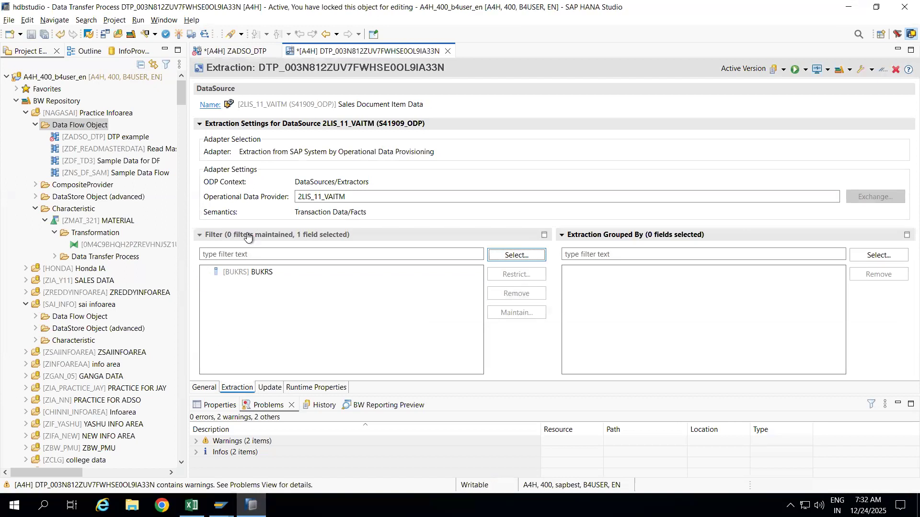
left_click(177, 35)
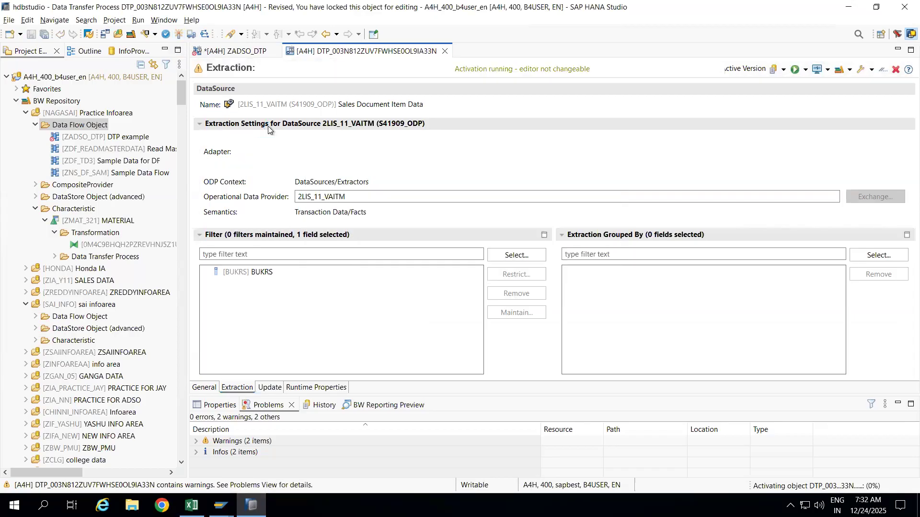
Switch to the SAP GUI request monitor and open the 2LIS_11_VAITM to ZDTP1 data transfer process through transaction RSDTP.
mouse_move(220, 505)
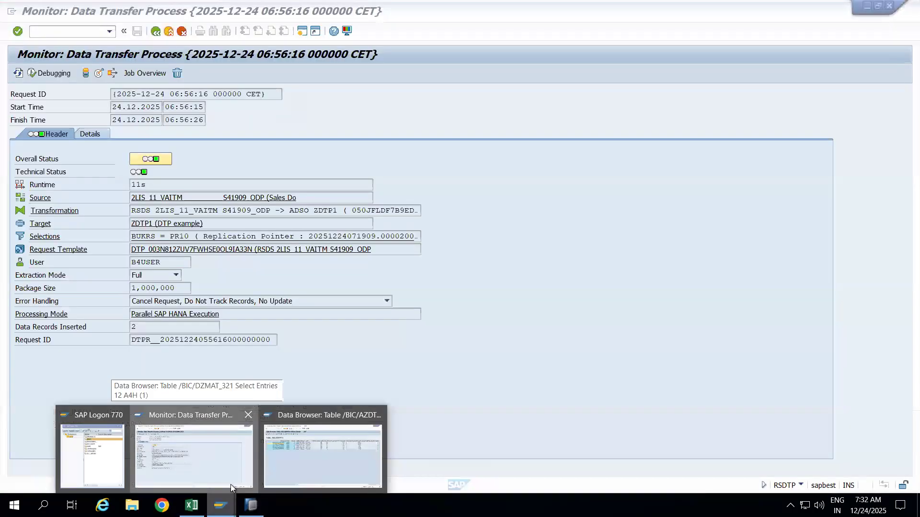
left_click(231, 484)
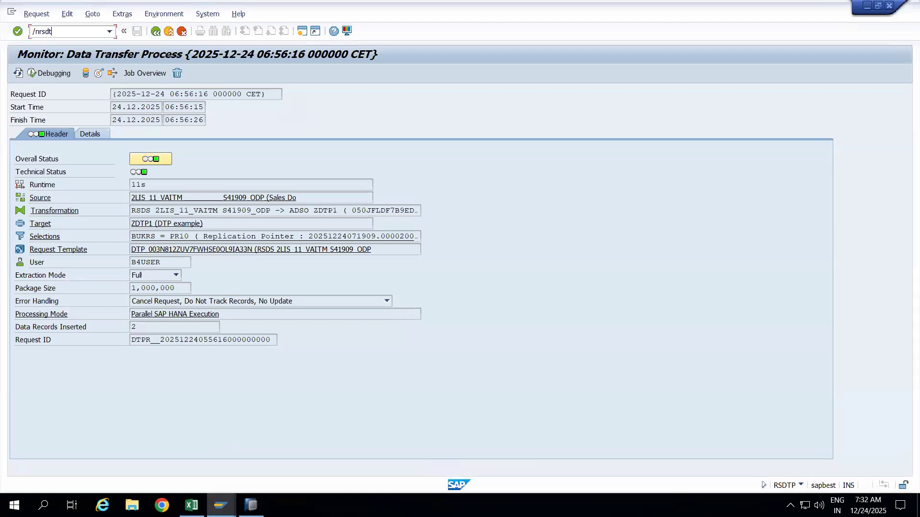
type("/nrsdtp")
key("Return")
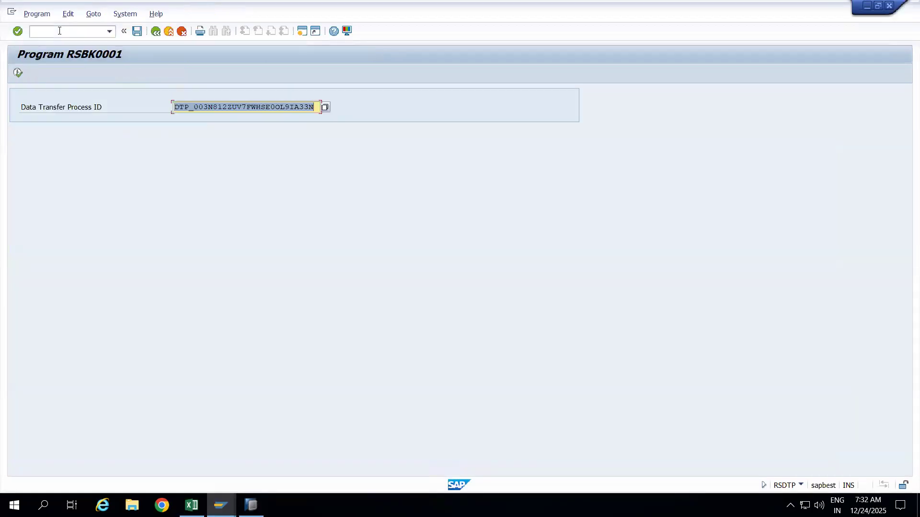
left_click(19, 74)
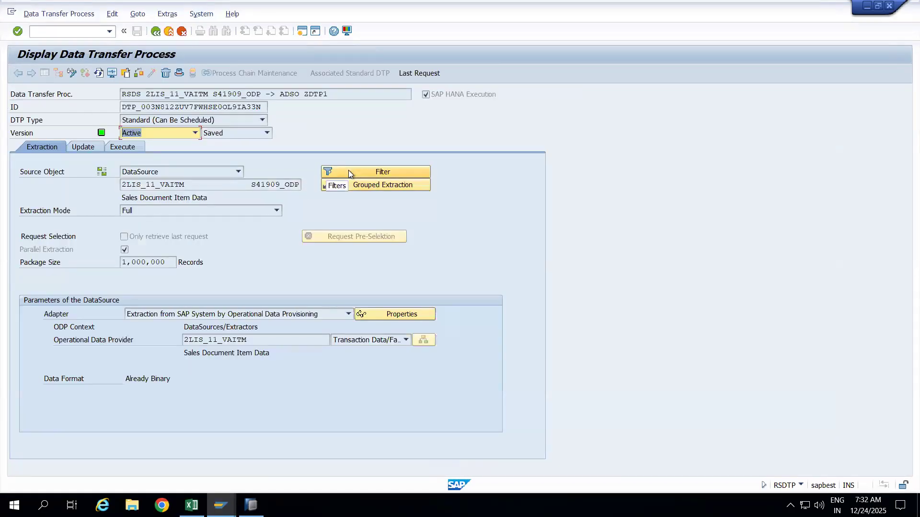
Execute the DTP with Parallel SAP HANA Execution and refresh its request monitor to check the inserted data records.
left_click(127, 148)
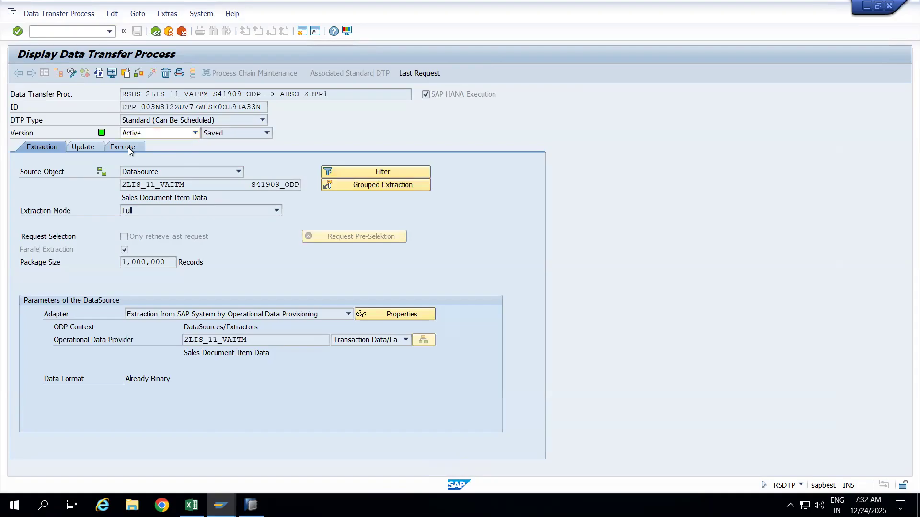
left_click(324, 275)
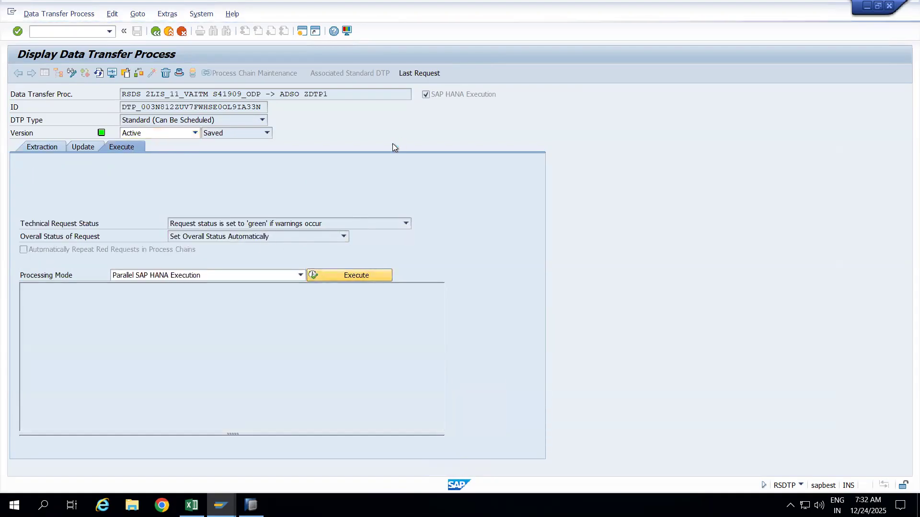
left_click(211, 243)
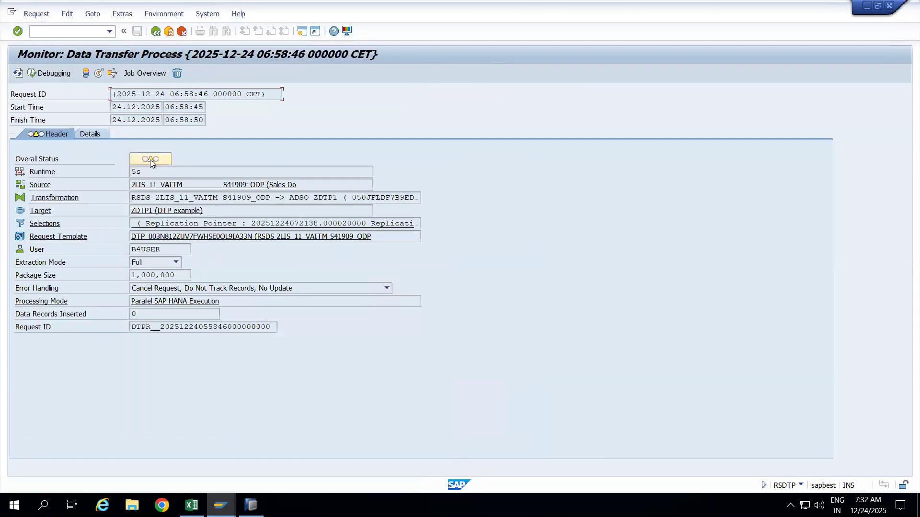
left_click(18, 74)
left_click(17, 74)
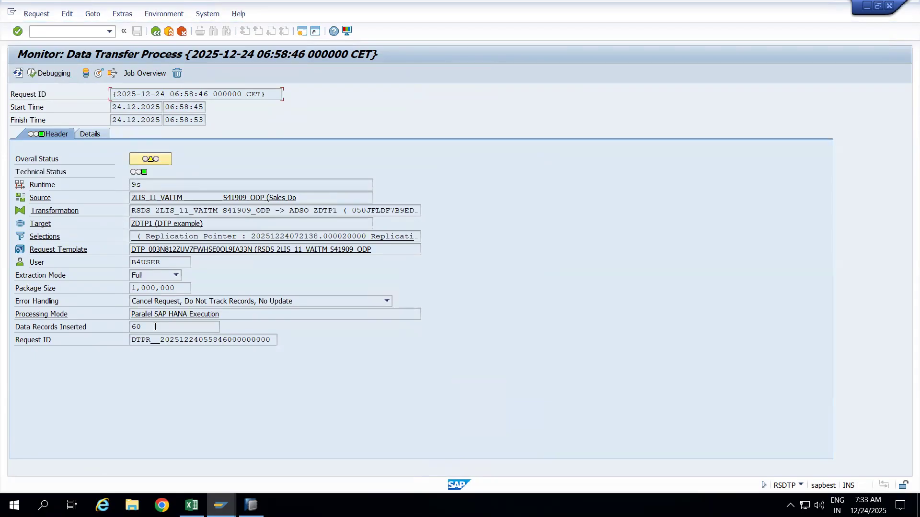
left_click_drag(156, 327, 119, 329)
Switch to the data browser for table /BIC/AZDTP11 and clear the PR10 value from the BUKRS filter.
left_click(221, 505)
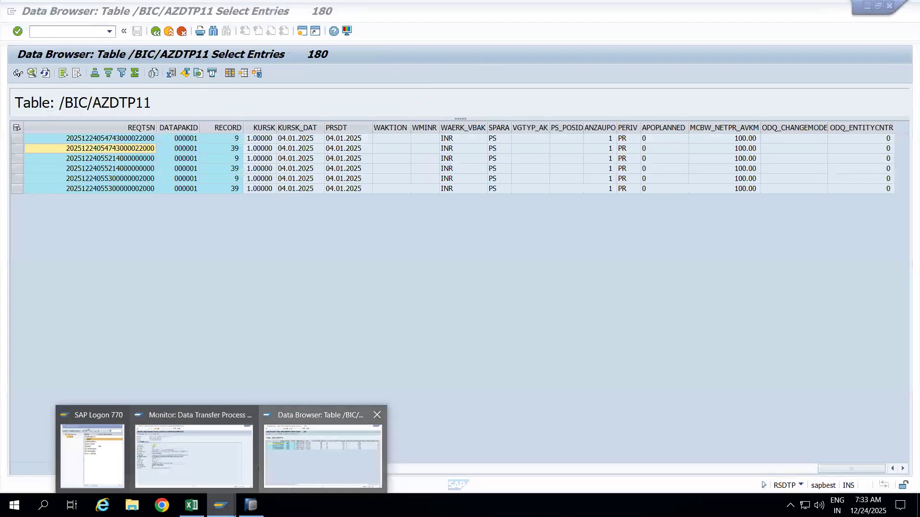
left_click(323, 448)
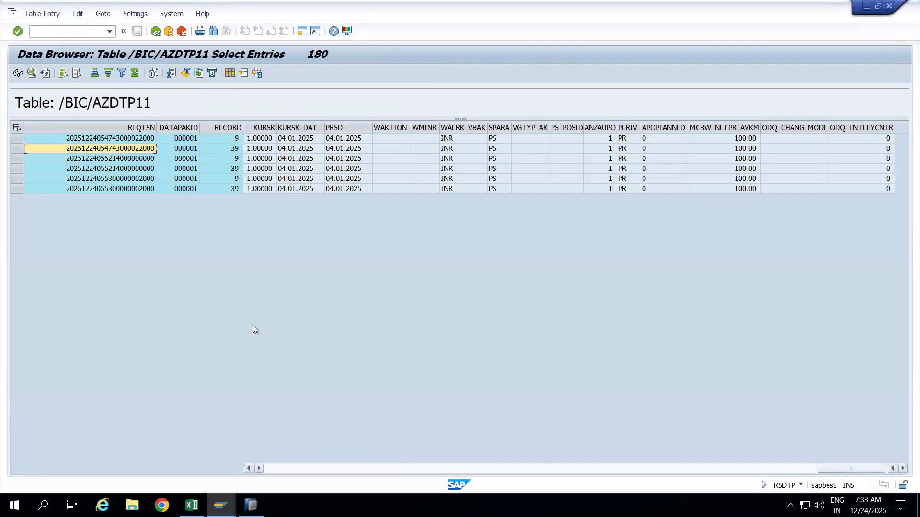
scroll(254, 329, "left", 15)
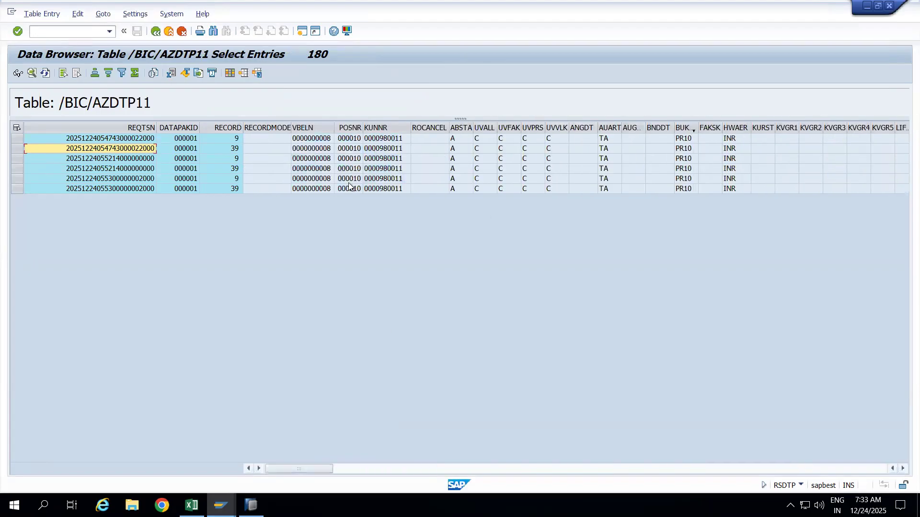
right_click(679, 127)
left_click(706, 252)
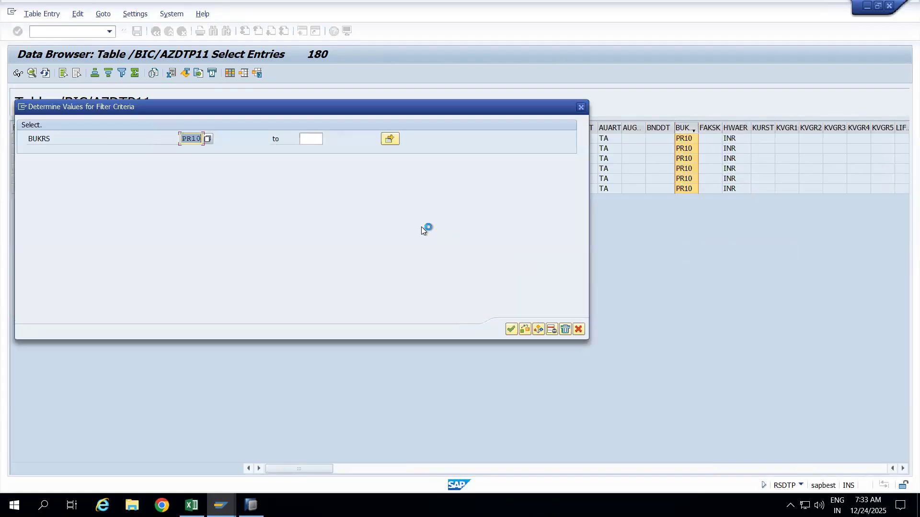
key("Delete")
key("Return")
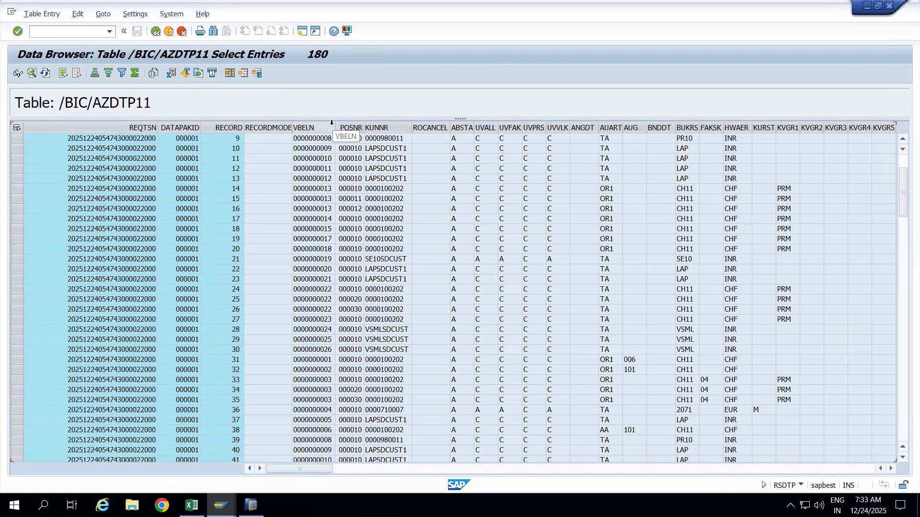
Widen the VBELN column and copy the sales document number from record 15.
left_click_drag(333, 125, 349, 126)
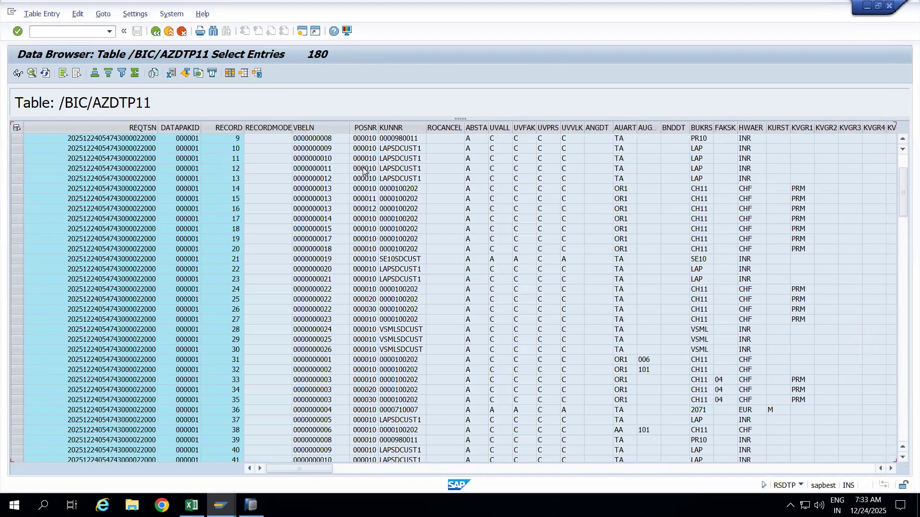
left_click(324, 200)
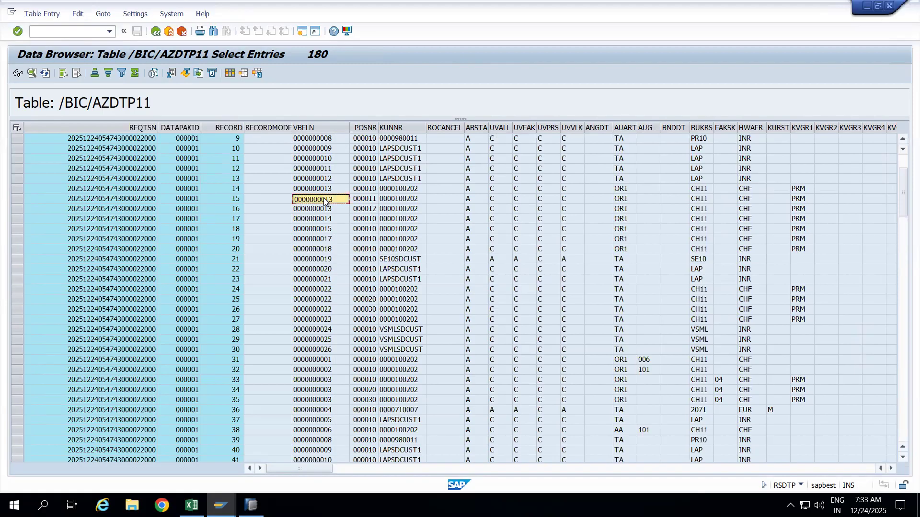
key("alt+Tab")
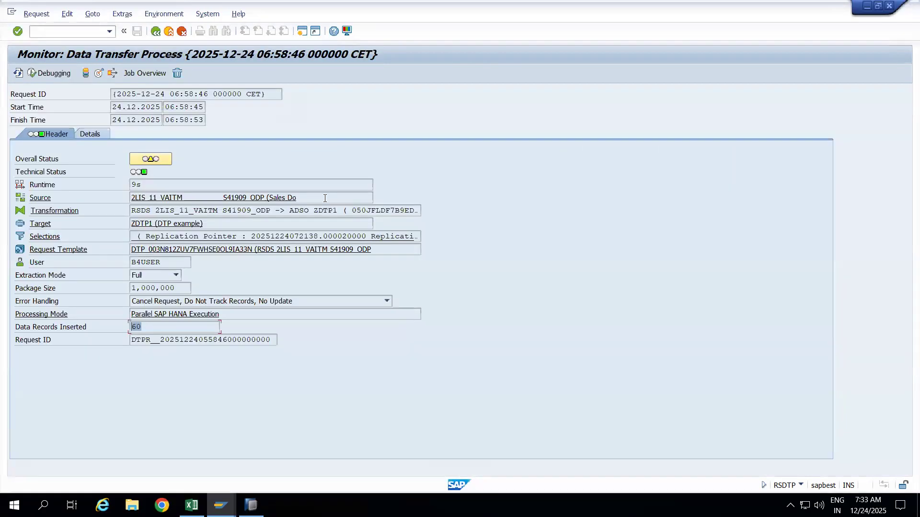
Switch to SAP HANA Studio, restrict the DTP's VBELN extraction filter to the copied sales document number and activate the DTP.
left_click(251, 505)
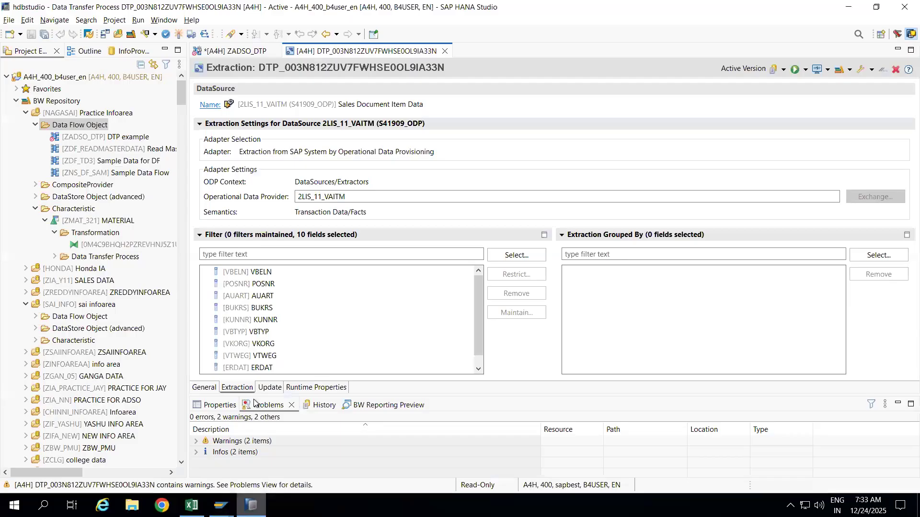
left_click(254, 273)
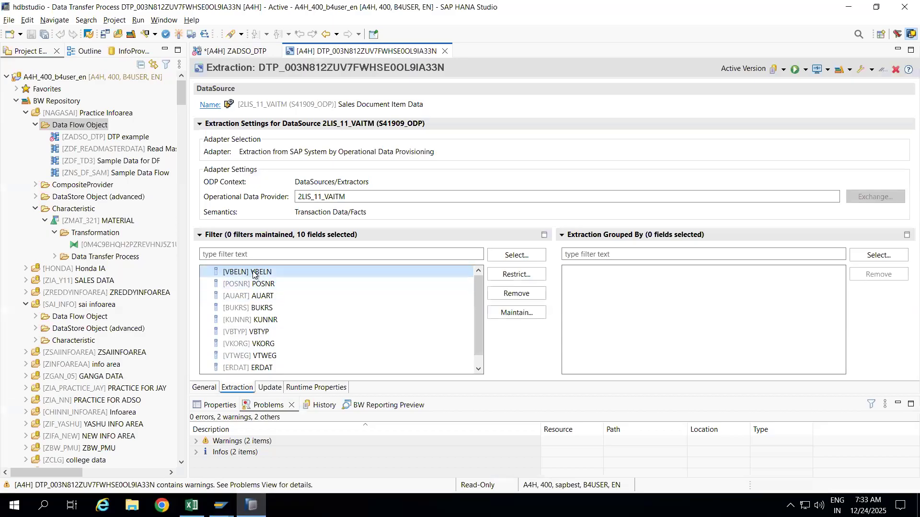
left_click(511, 277)
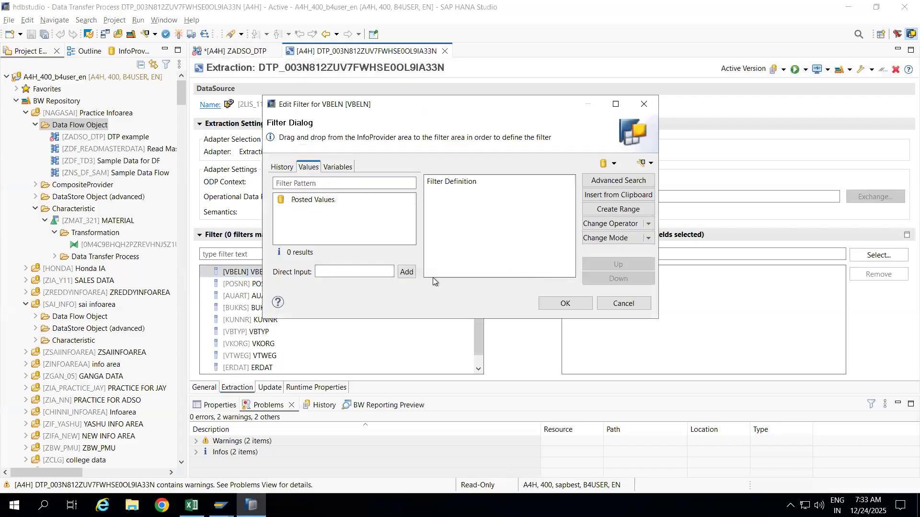
key("ctrl+v")
left_click(407, 275)
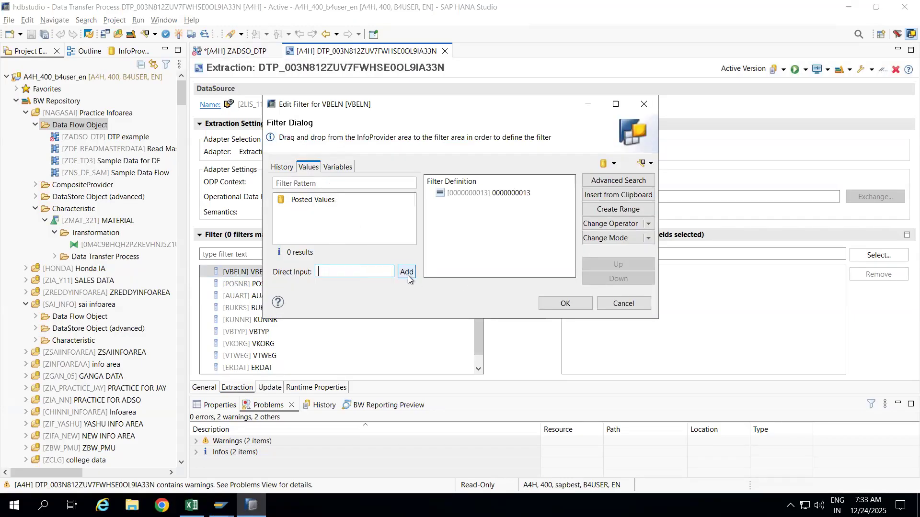
left_click(559, 302)
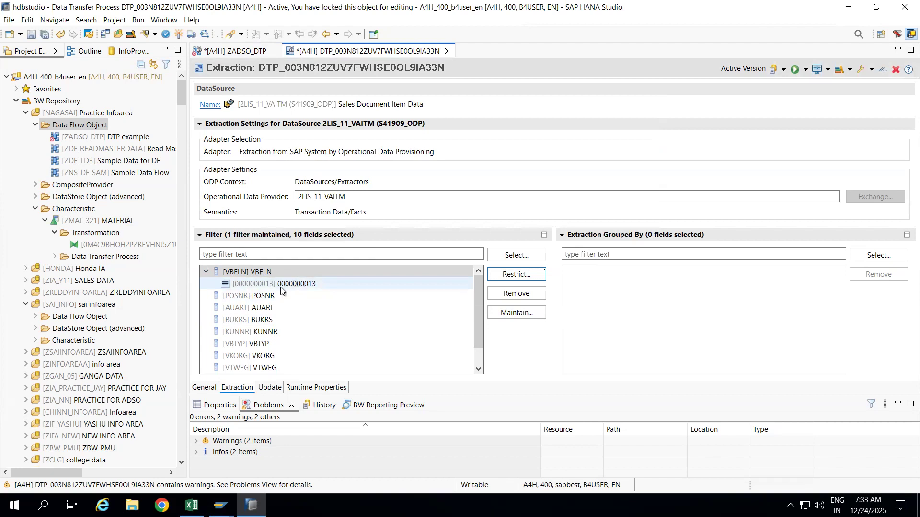
left_click(179, 36)
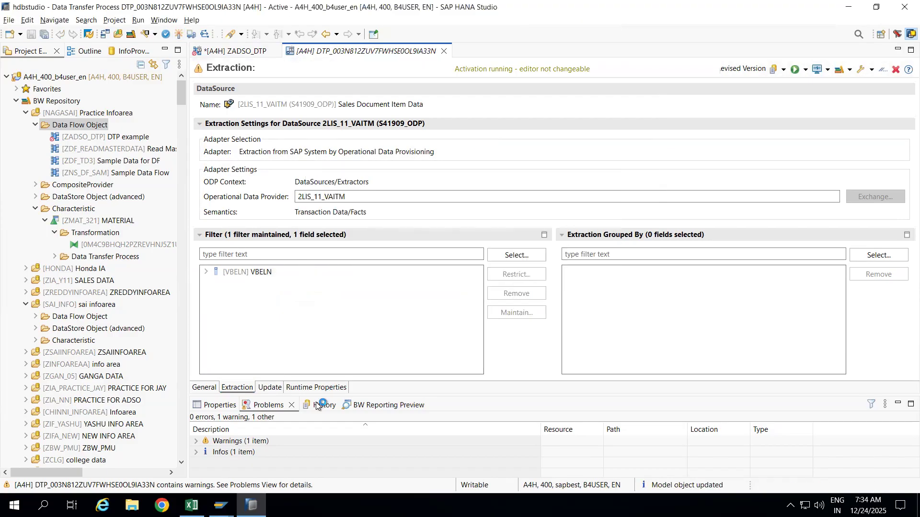
Switch back to the SAP GUI request monitor and reload the changed data transfer process through transaction RSDTP.
mouse_move(220, 505)
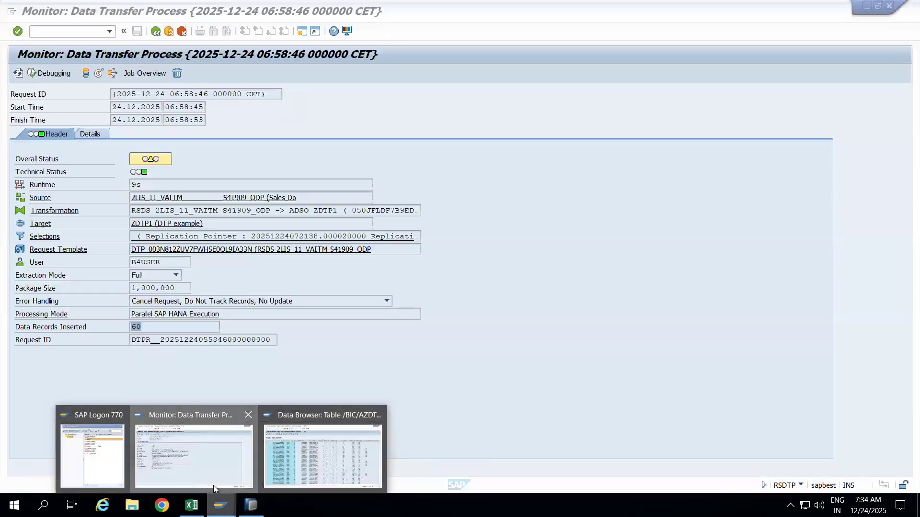
left_click(214, 484)
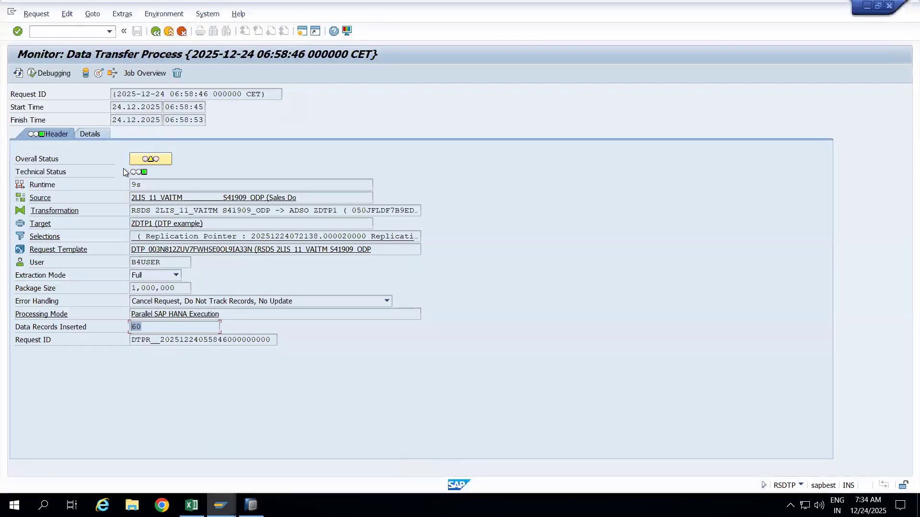
left_click(60, 31)
type("/nrsdtp")
key("Return")
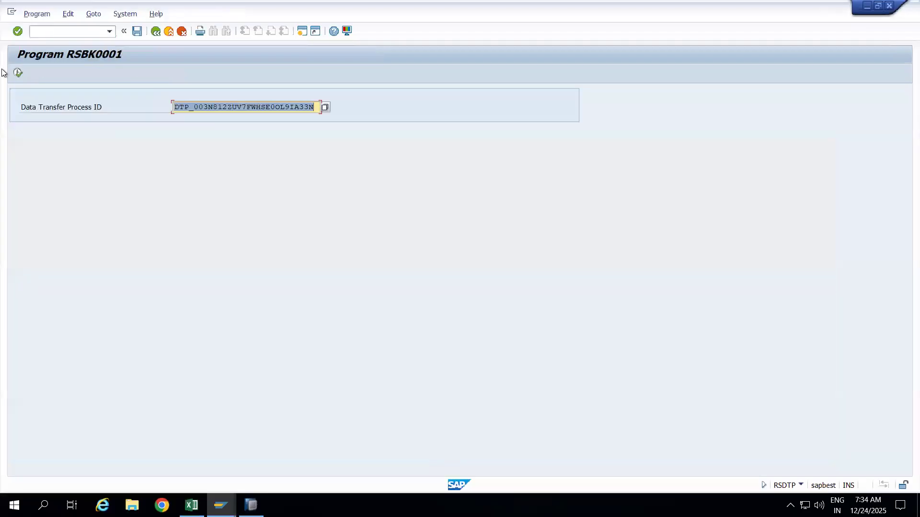
left_click(19, 73)
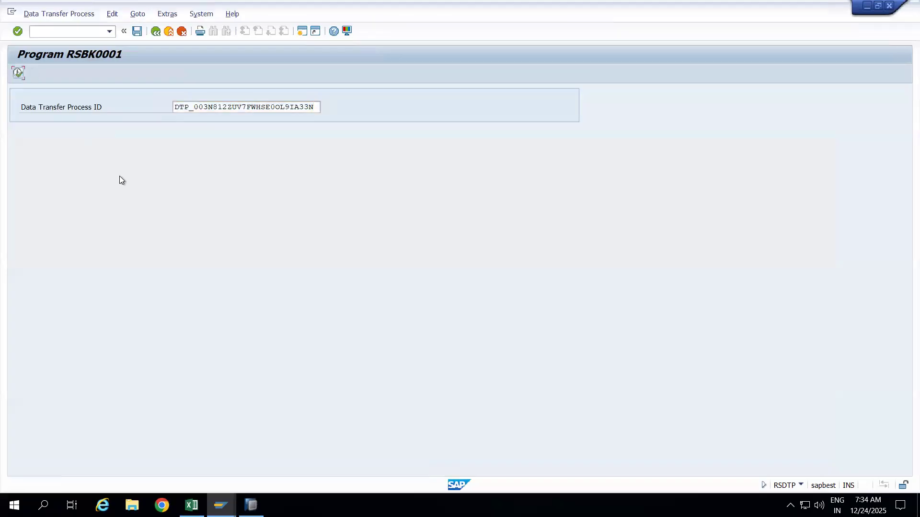
Check the BUKRS and VBELN selections in the DTP's filter, close it and open the execution settings.
left_click(383, 173)
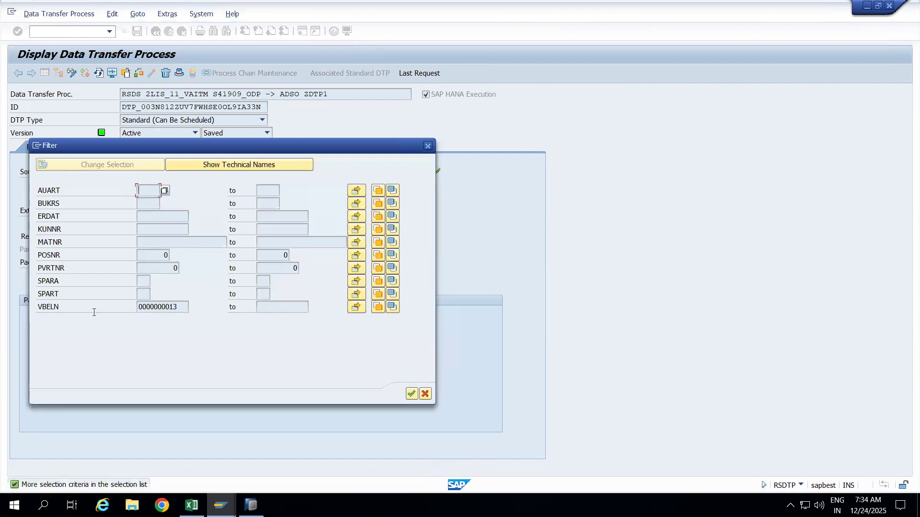
left_click(143, 203)
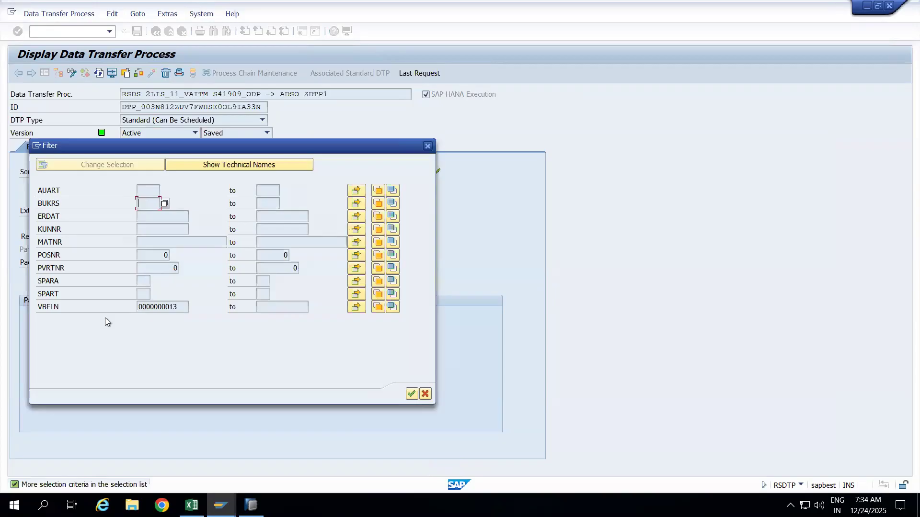
left_click(182, 307)
left_click(425, 394)
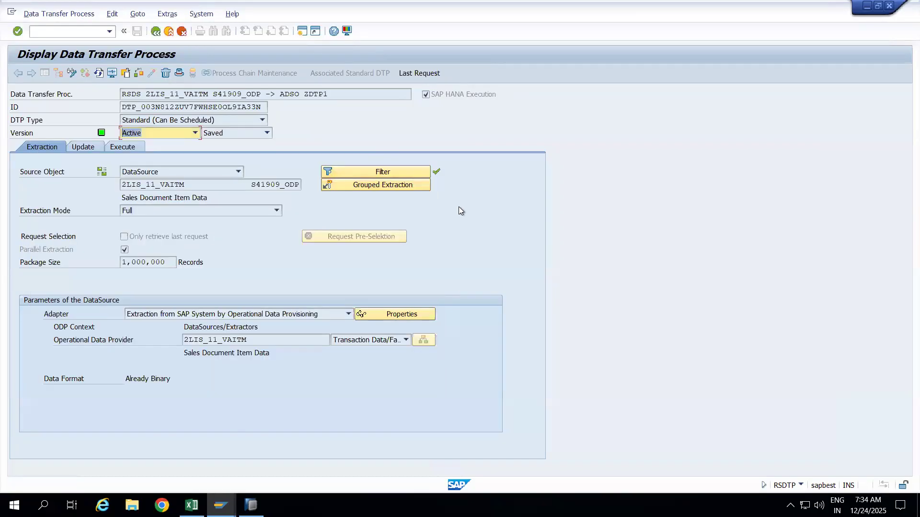
left_click(132, 149)
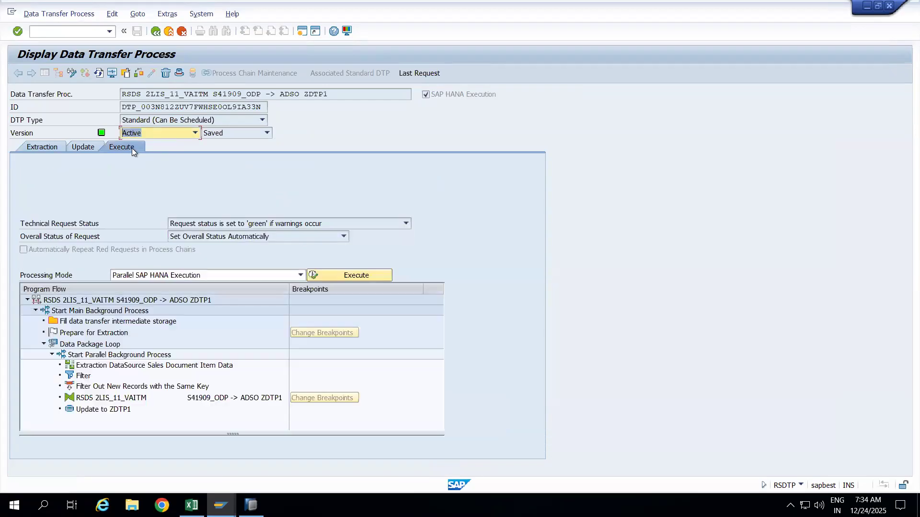
Switch to the /BIC/AZDTP11 data browser and filter the entries on record 15's VBELN value.
mouse_move(220, 505)
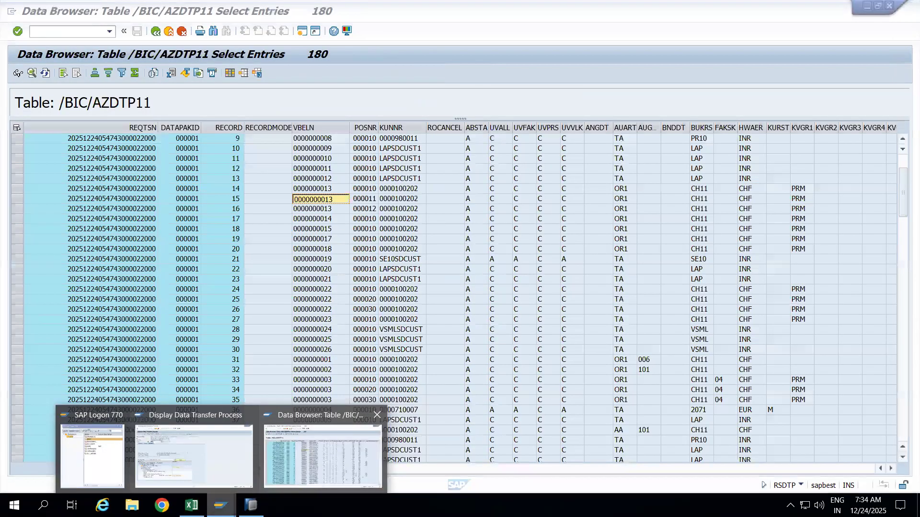
left_click(322, 452)
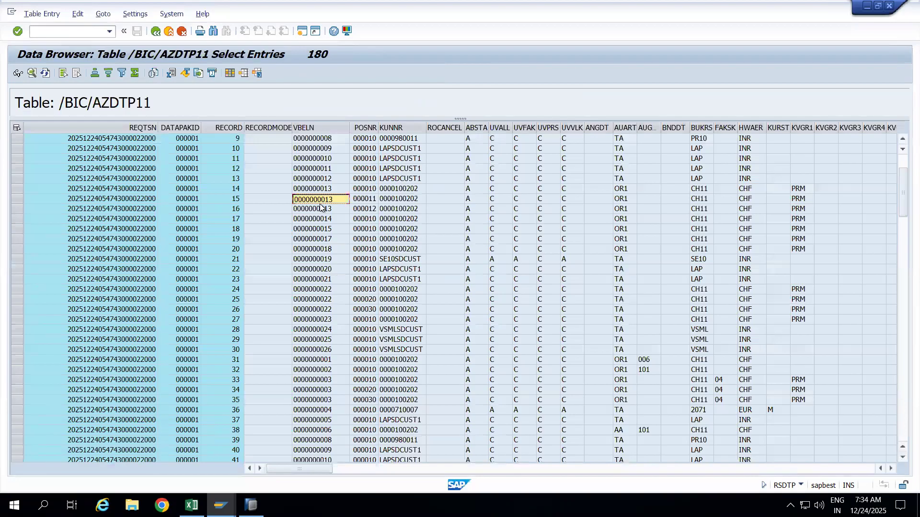
right_click(320, 201)
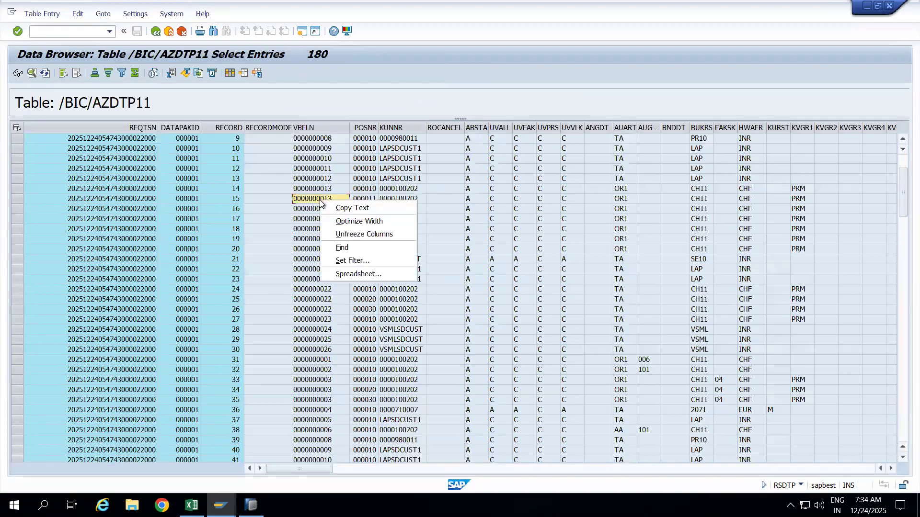
left_click(359, 259)
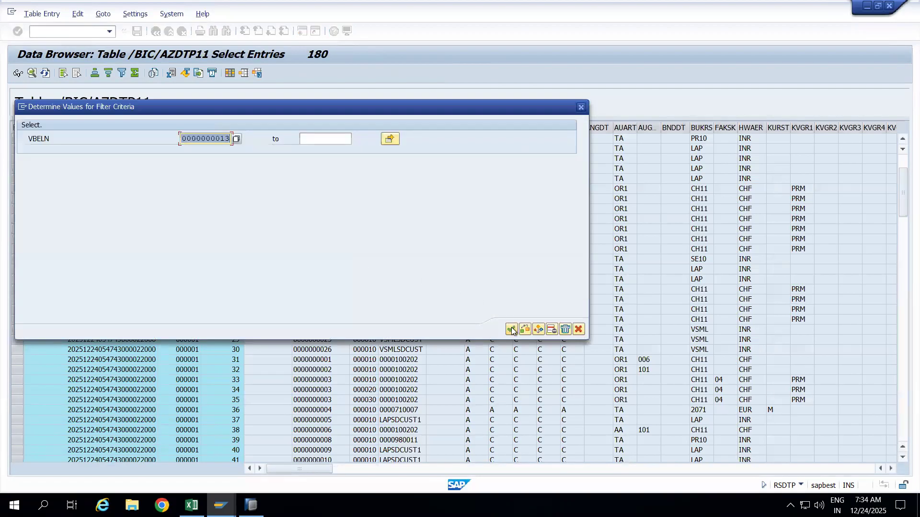
key("Return")
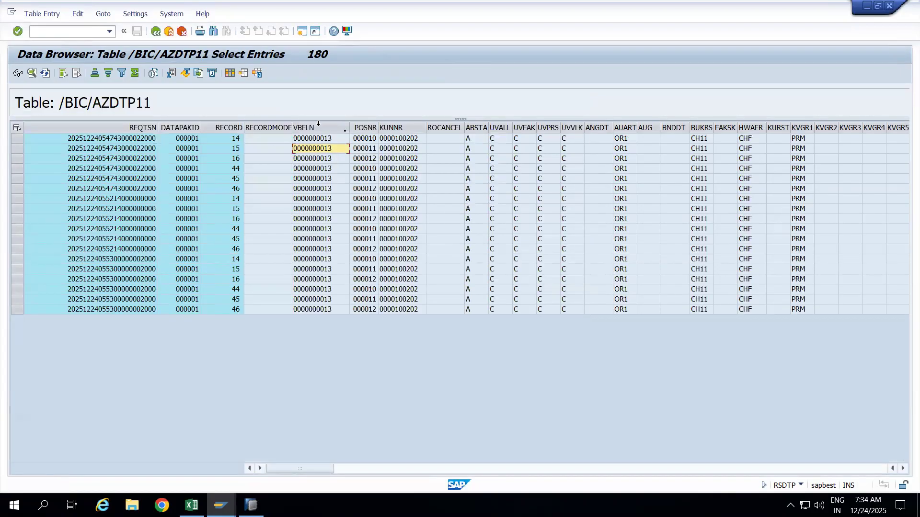
Examine the filtered entries per load request, widen the REQTSN column slightly and select it.
left_click(219, 200)
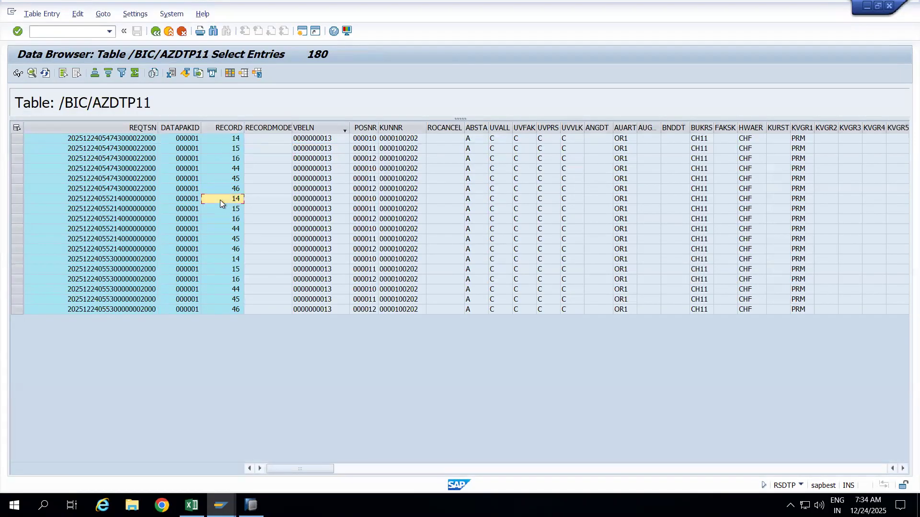
left_click(222, 262)
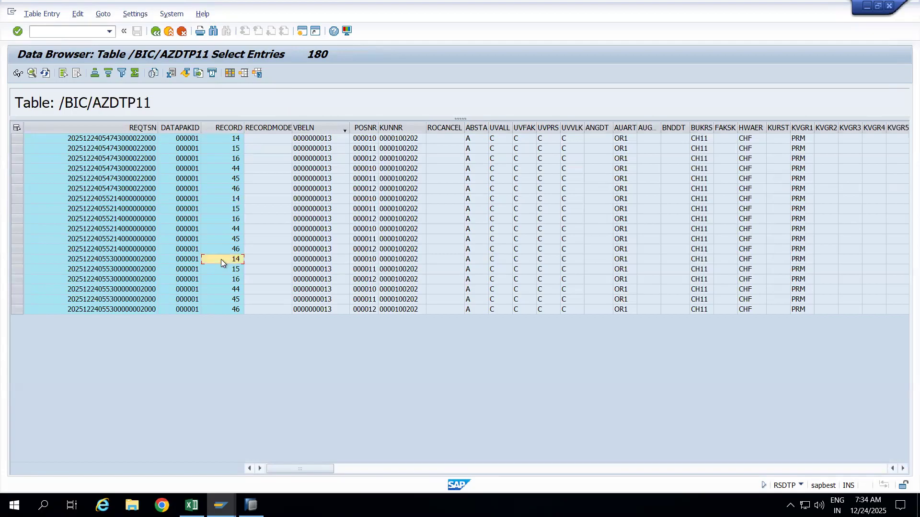
left_click(226, 290)
left_click(228, 299)
left_click(231, 260)
left_click_drag(166, 130, 175, 131)
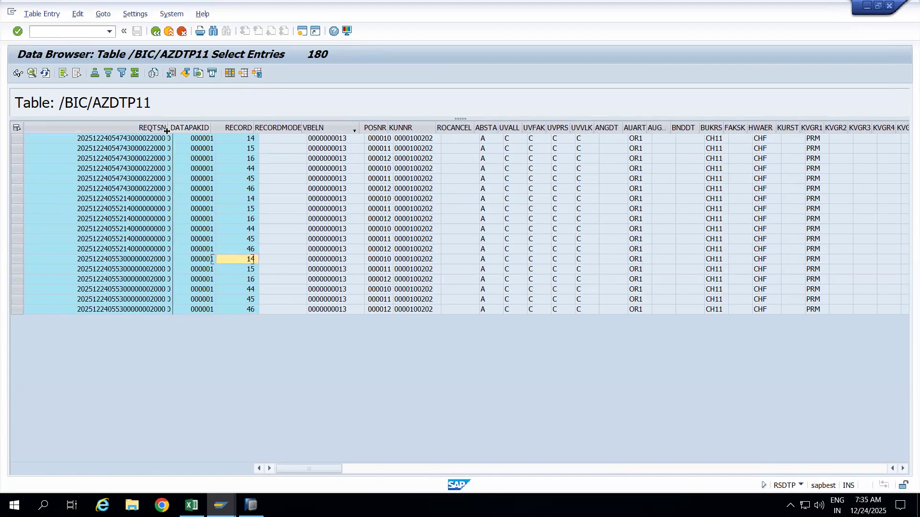
left_click(137, 131)
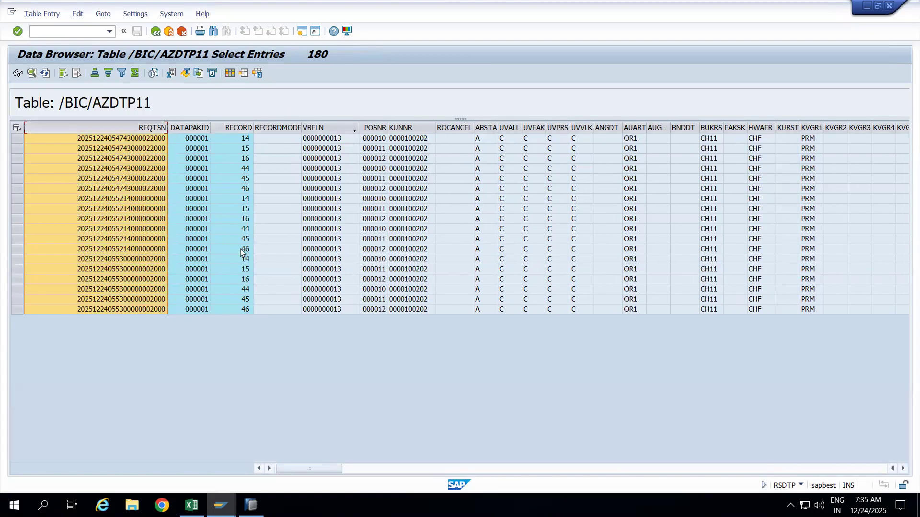
Return to the data transfer process, execute it, display the request monitor and refresh it until processing ends.
key("F3")
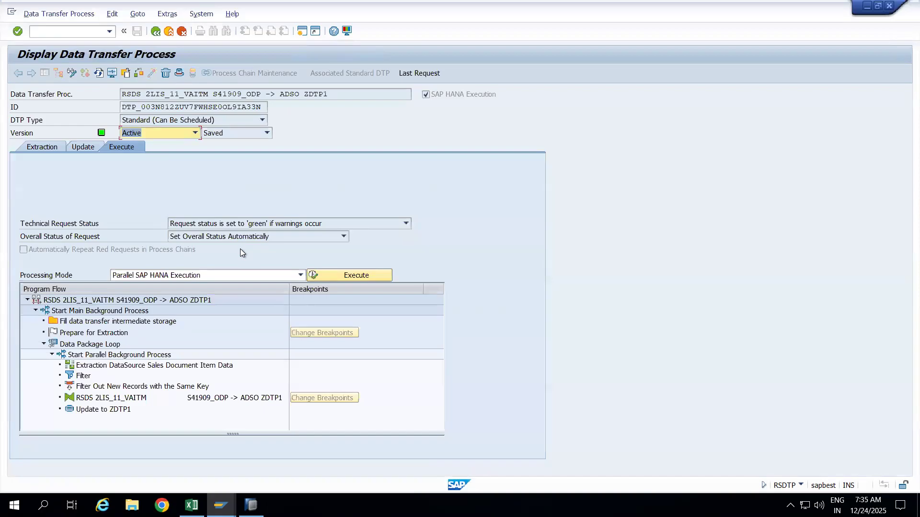
left_click(328, 276)
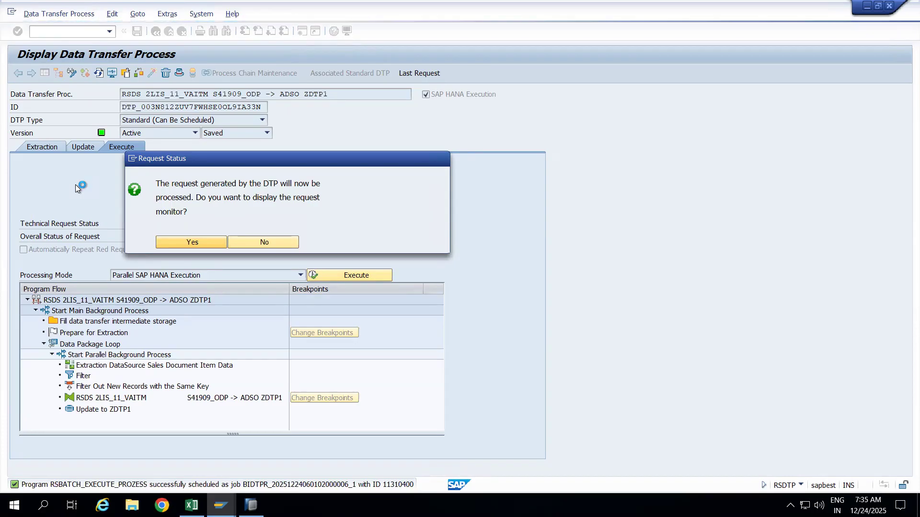
key("Return")
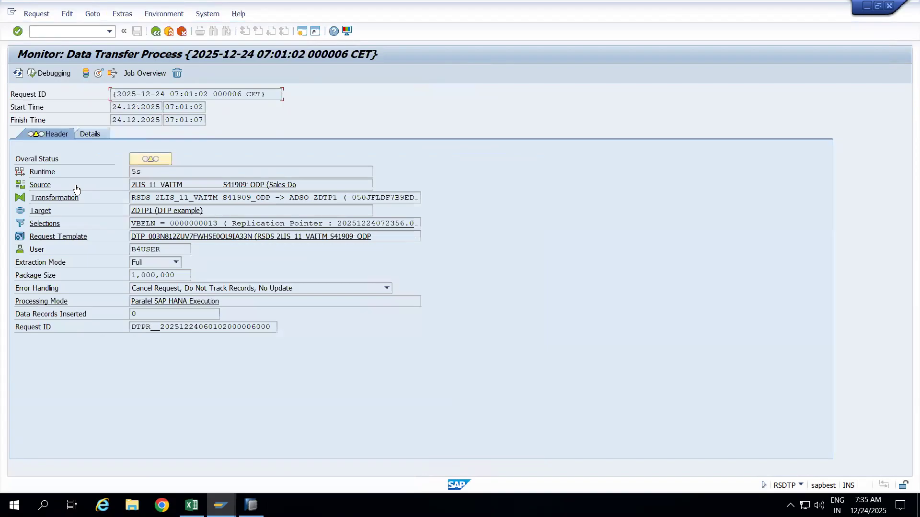
left_click(18, 73)
left_click(18, 74)
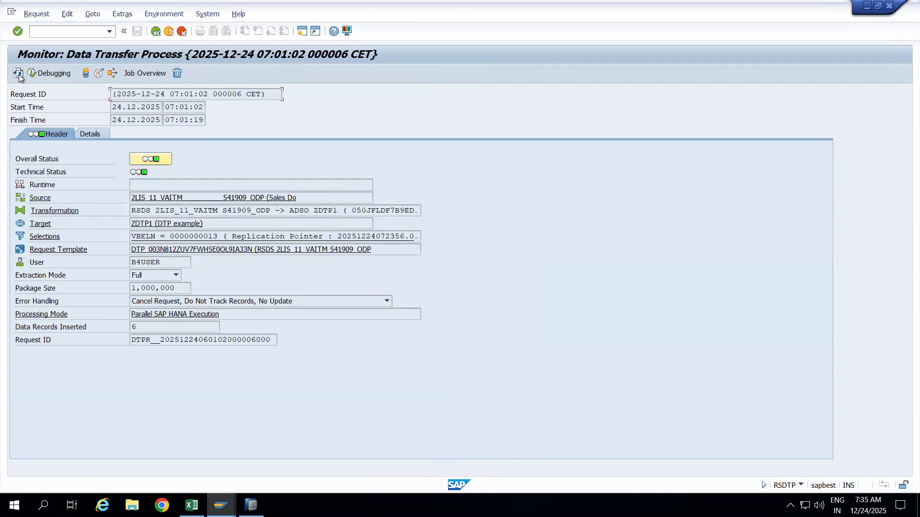
Compare the monitor's Data Records Inserted count with the latest request's entries in the /BIC/AZDTP11 data browser.
left_click_drag(146, 329, 127, 329)
key("alt+Tab")
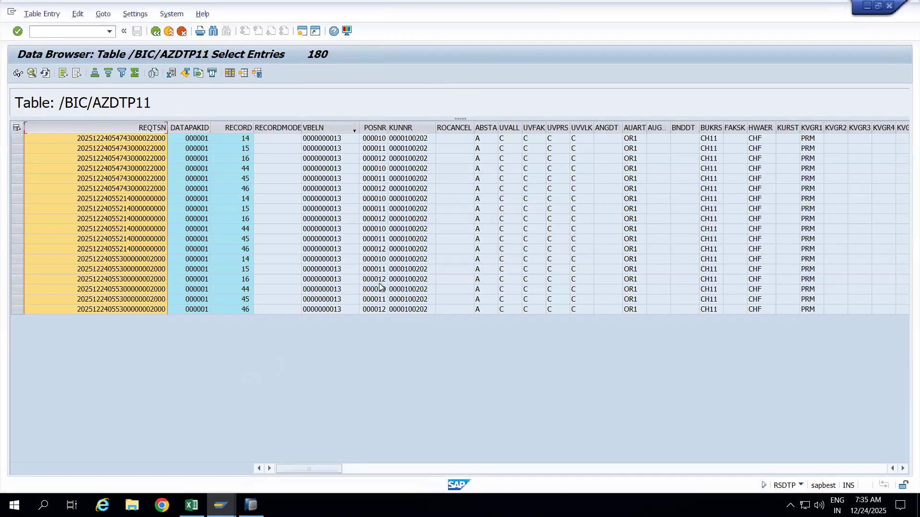
left_click(325, 270)
left_click(375, 279)
left_click(378, 309)
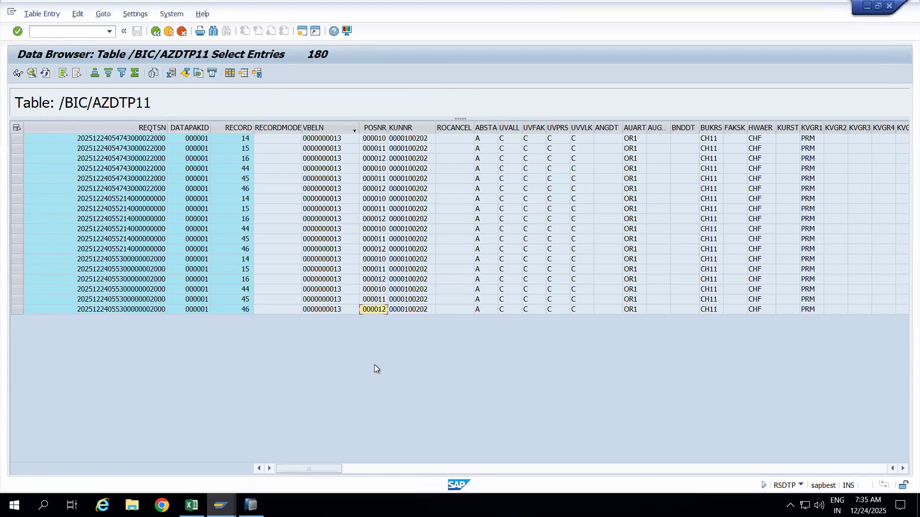
Return to the request monitor, inspect the VBELN value in the request's selections and close the details.
key("F3")
left_click(47, 237)
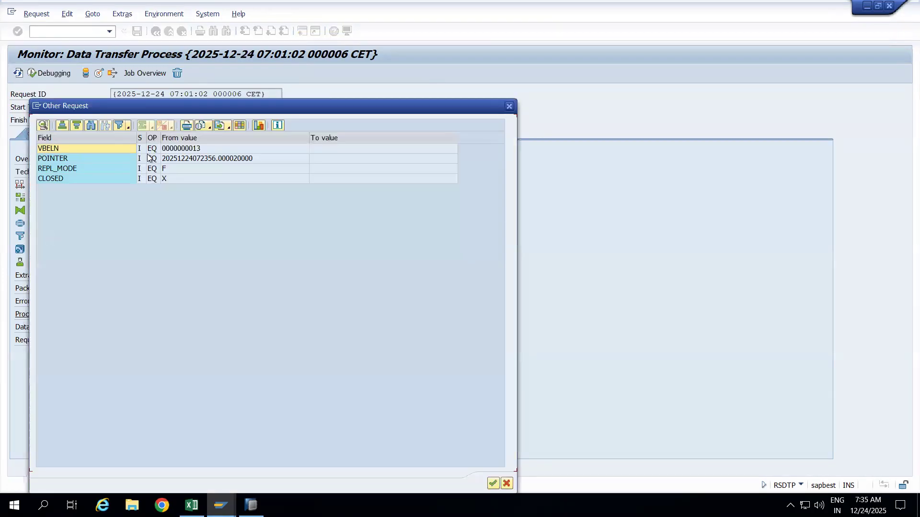
left_click(179, 153)
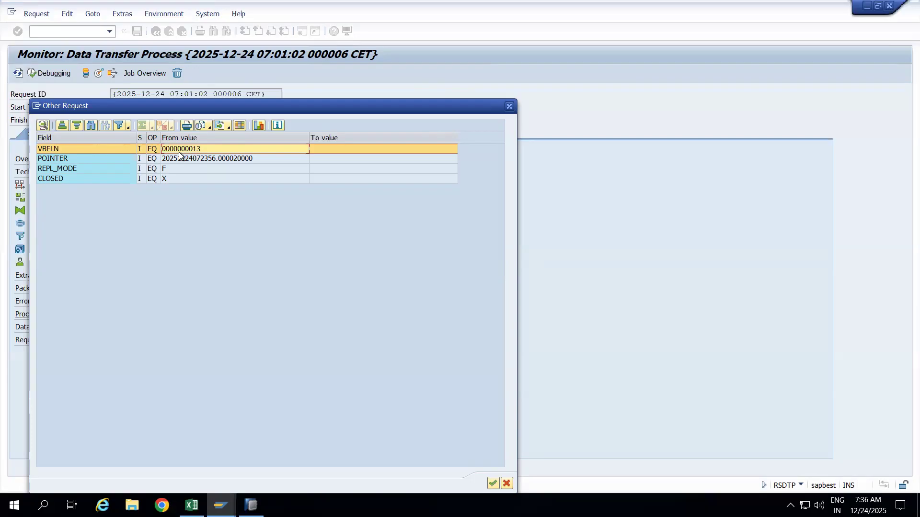
left_click(509, 106)
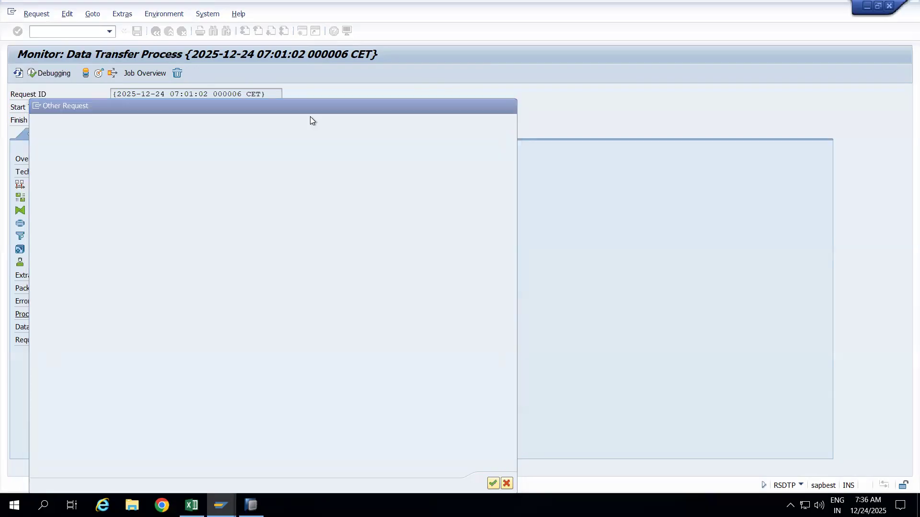
Return from the monitor to the data transfer process and review its Extraction, Update and Execute settings.
left_click(156, 32)
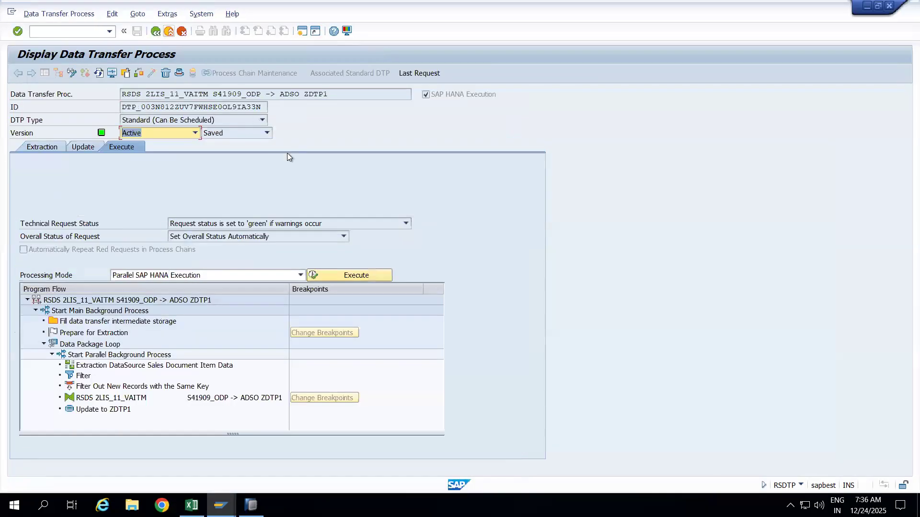
left_click(45, 149)
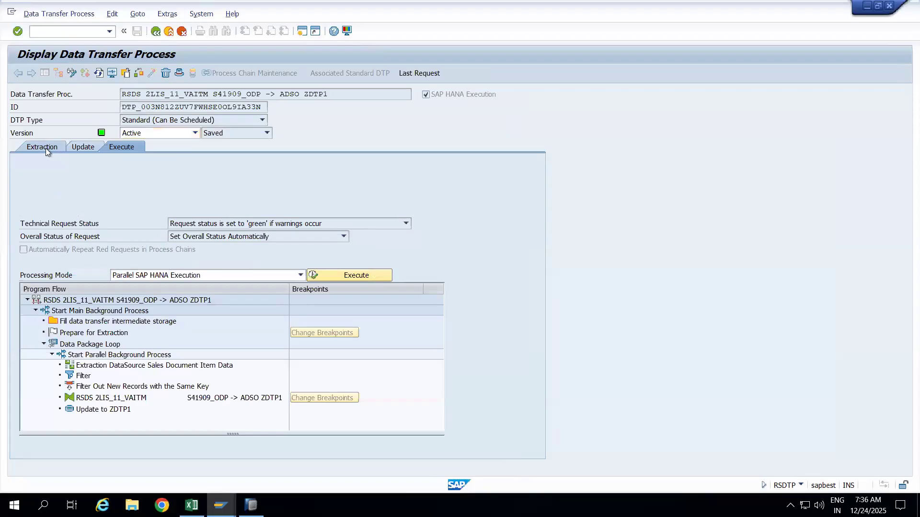
left_click_drag(191, 185, 114, 189)
left_click(93, 150)
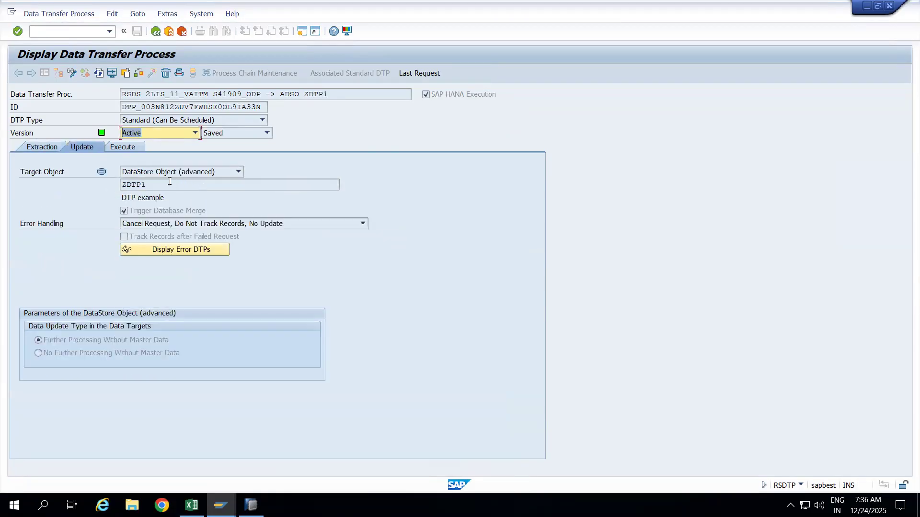
left_click_drag(169, 182, 107, 187)
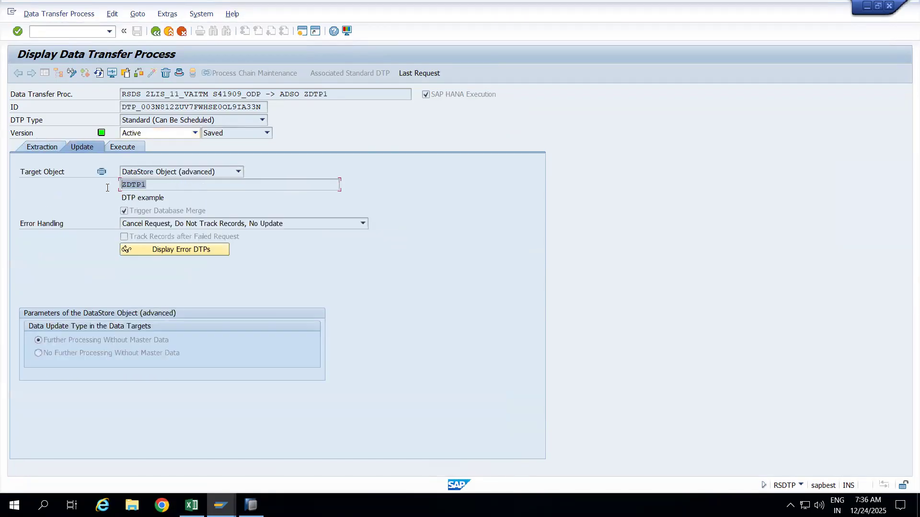
left_click(123, 150)
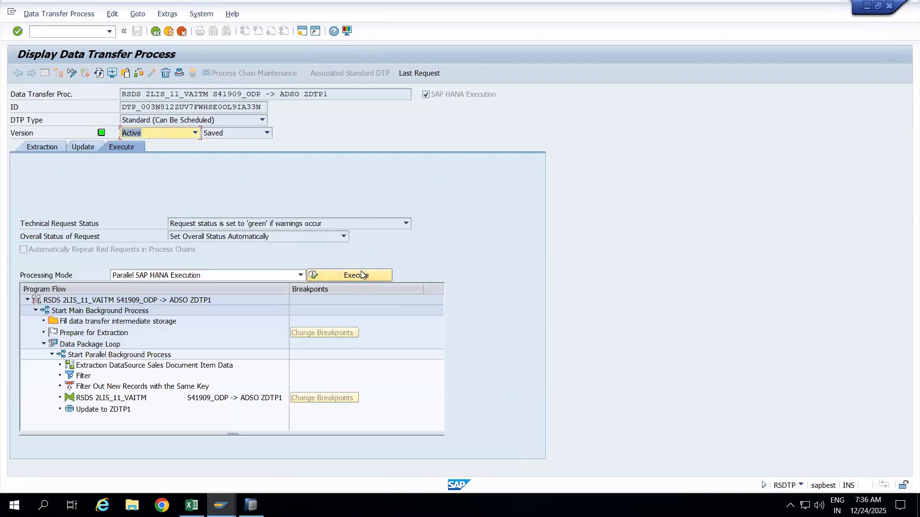
left_click(83, 143)
left_click(45, 148)
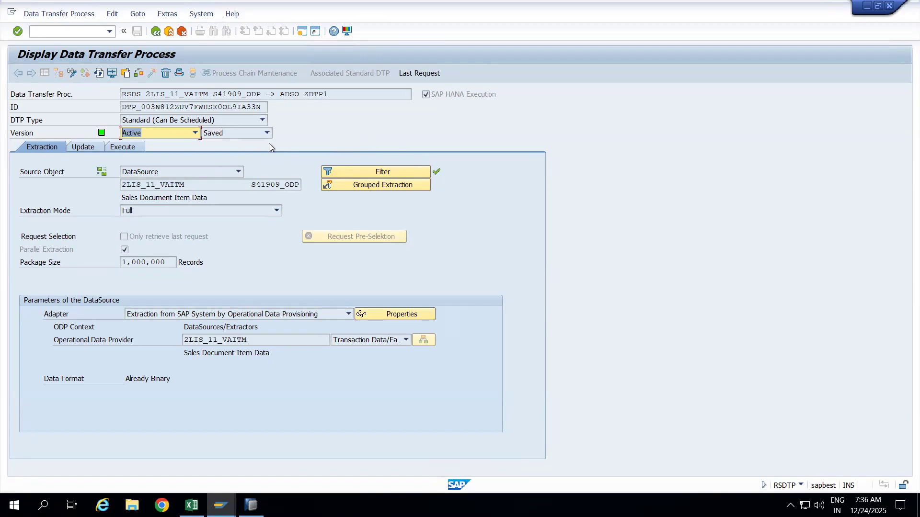
Switch to the Excel notes and enter "Transformation" in cell E79 and "DTP" in cell E82.
left_click(191, 506)
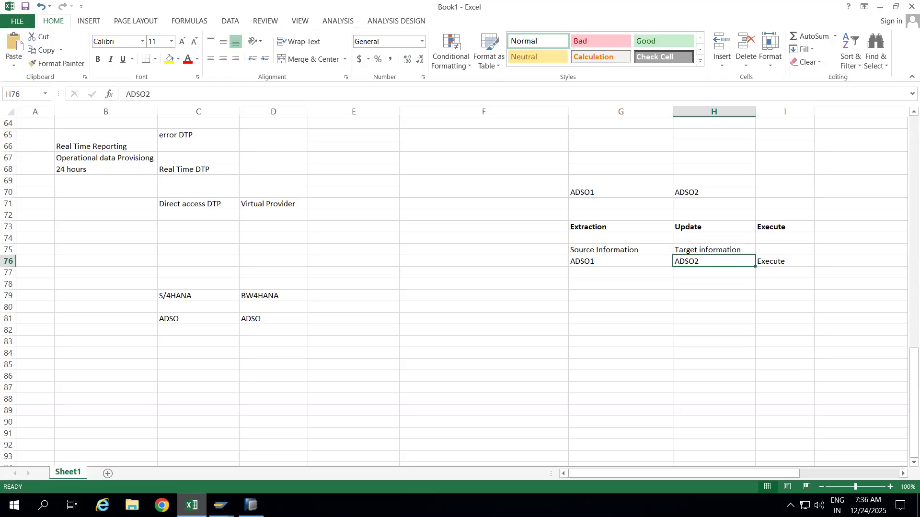
left_click(340, 300)
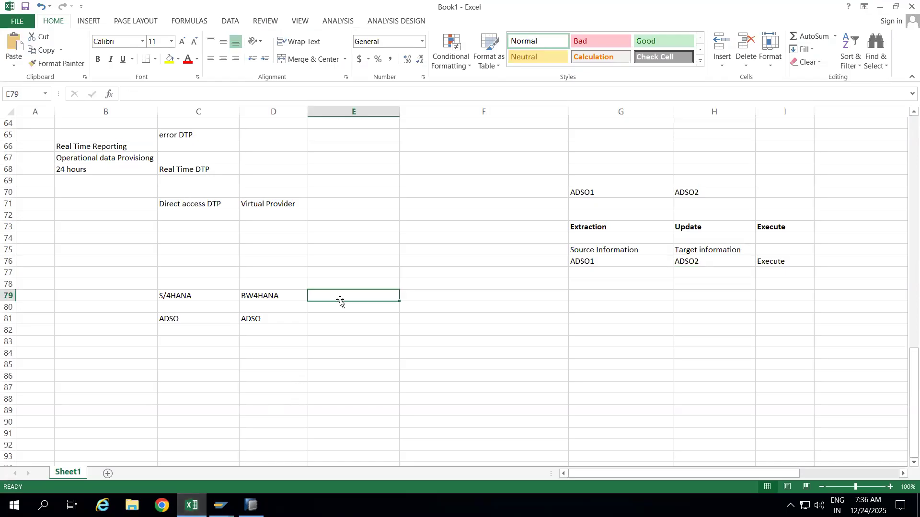
type("Transf")
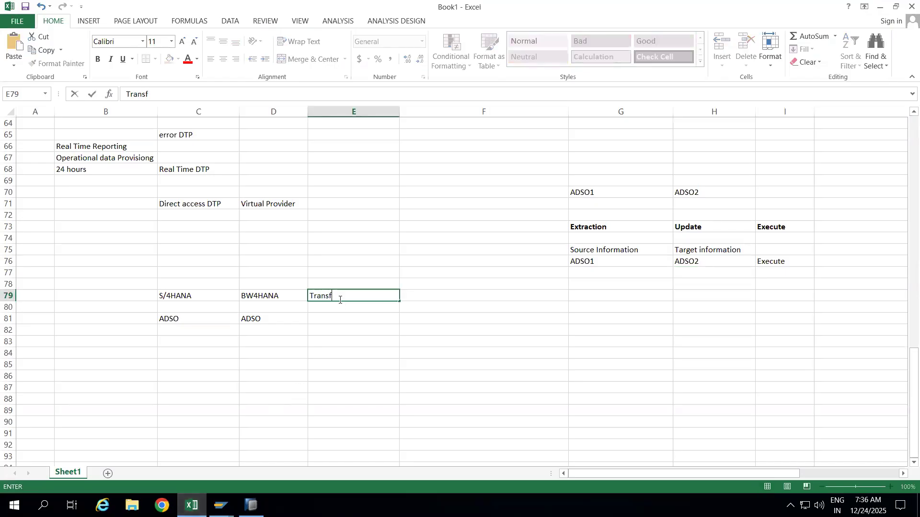
type("ormation")
left_click(336, 330)
type("DTP")
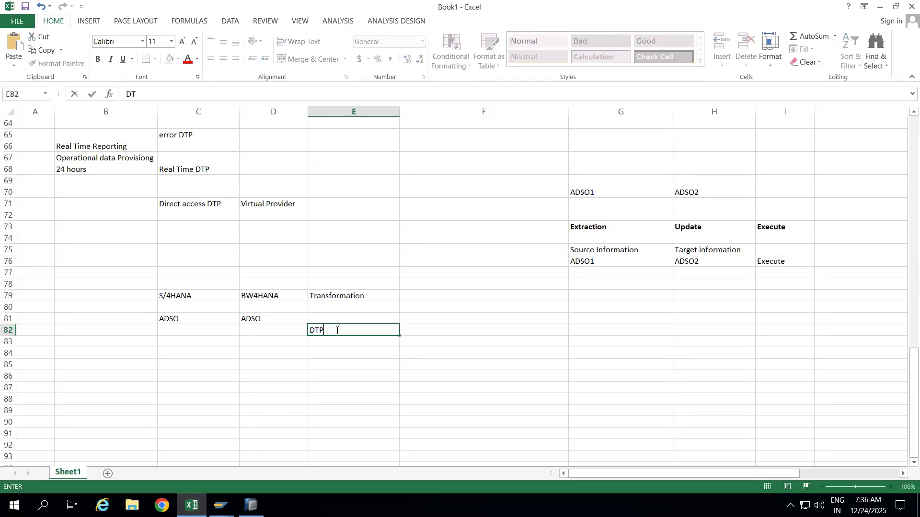
left_click(351, 359)
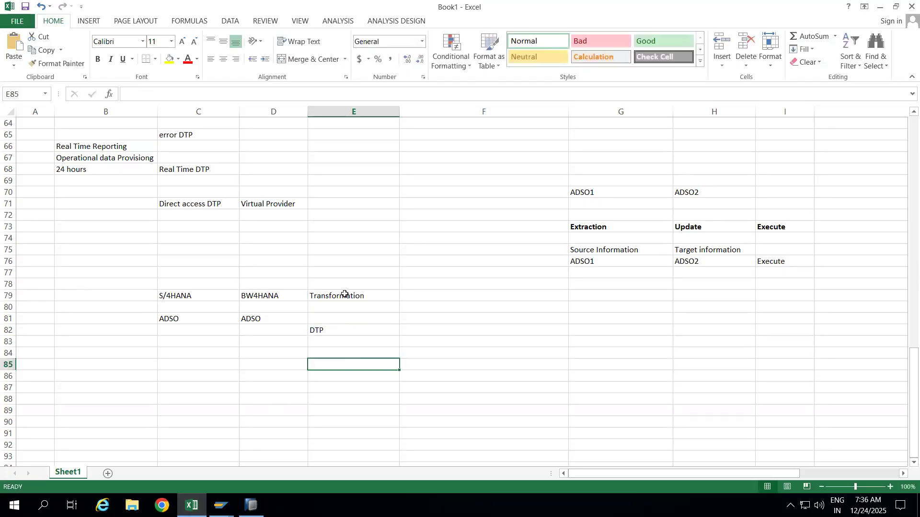
left_click_drag(345, 294, 345, 330)
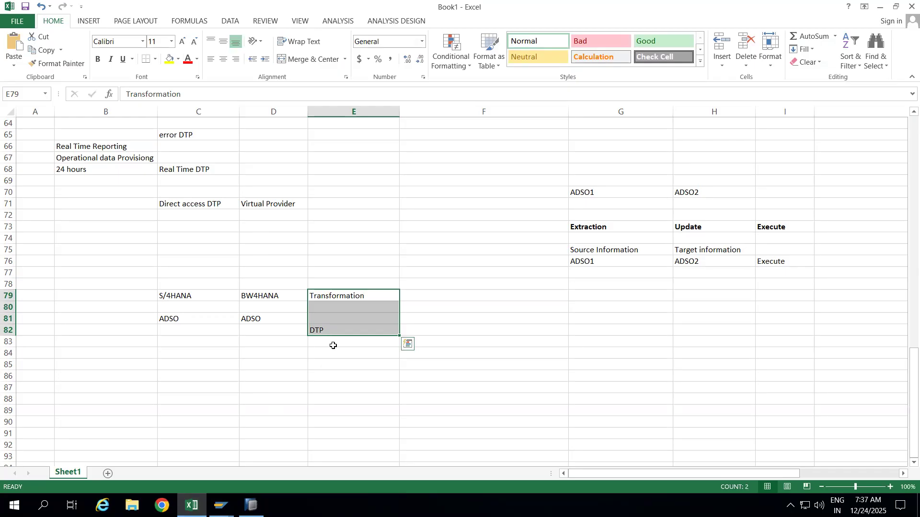
left_click(340, 272)
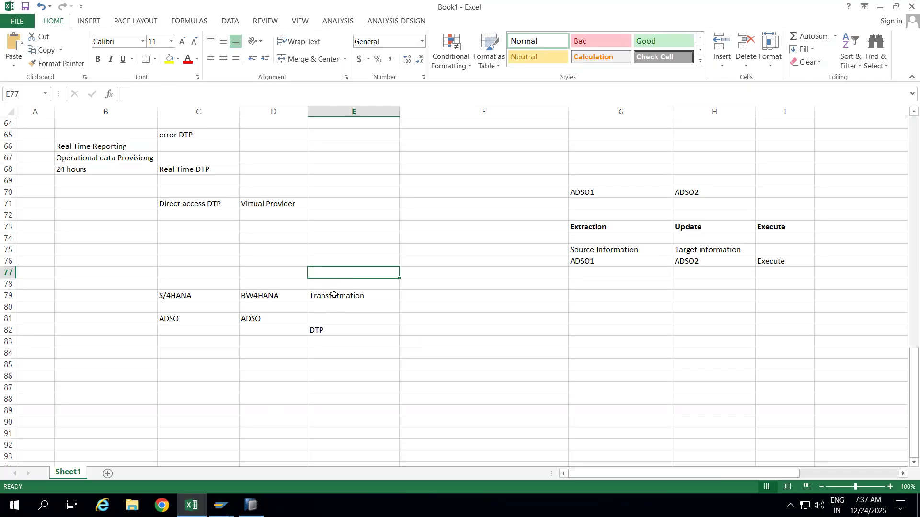
left_click_drag(334, 295, 330, 335)
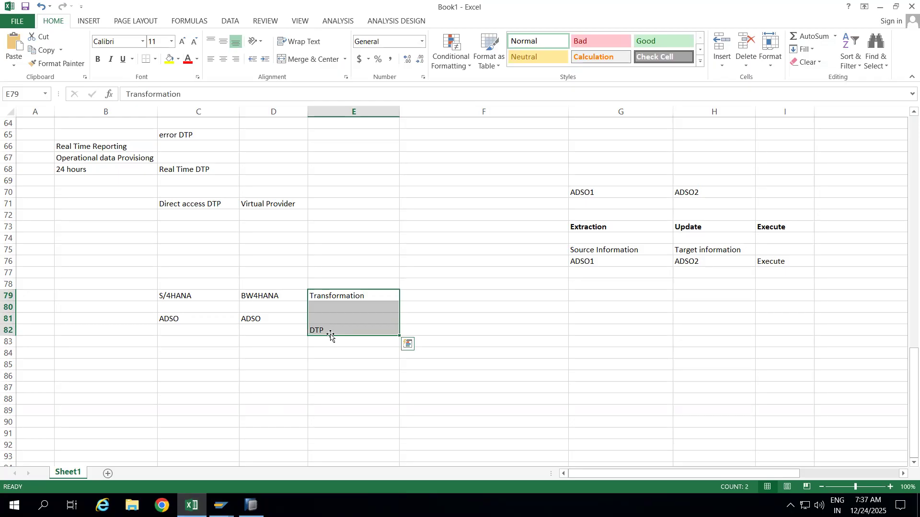
left_click(343, 355)
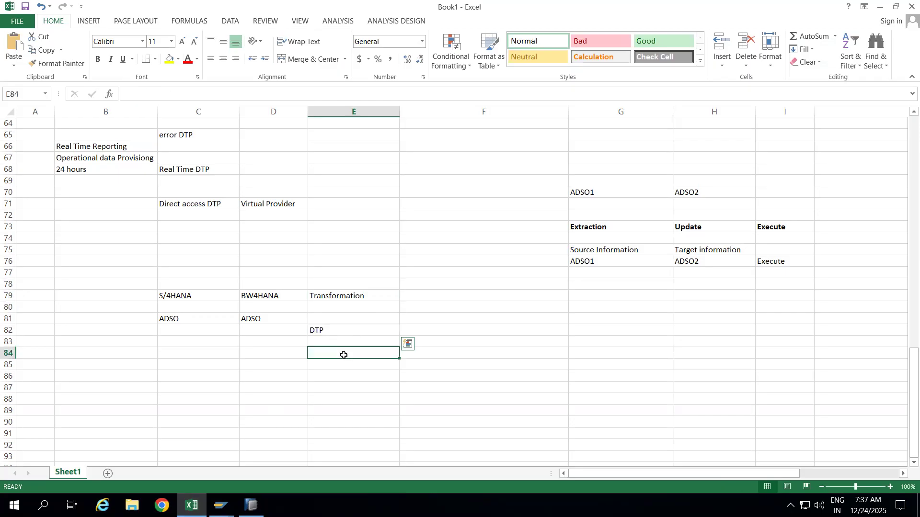
left_click(364, 295)
left_click(422, 295)
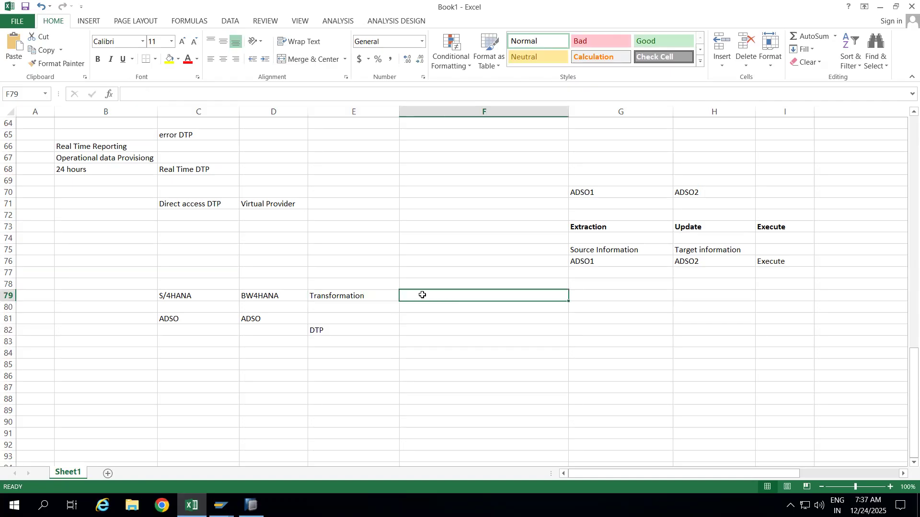
left_click(420, 330)
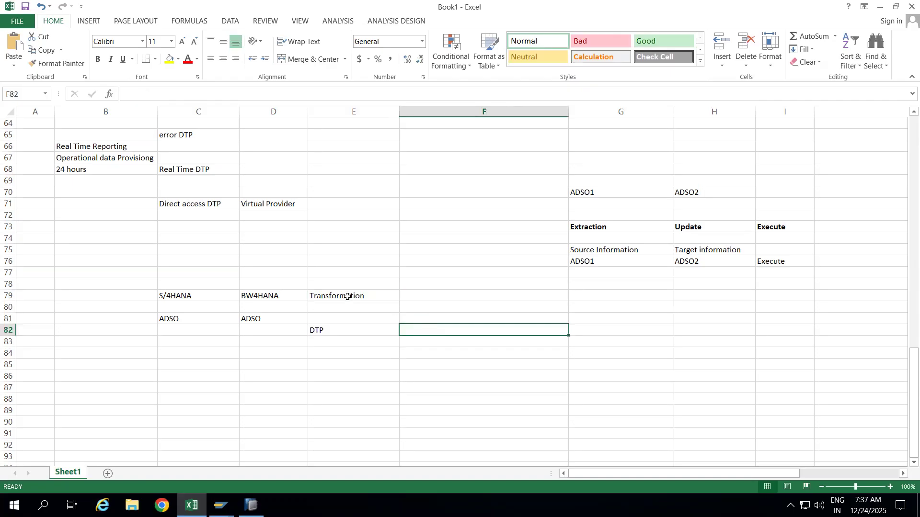
left_click_drag(345, 295, 344, 331)
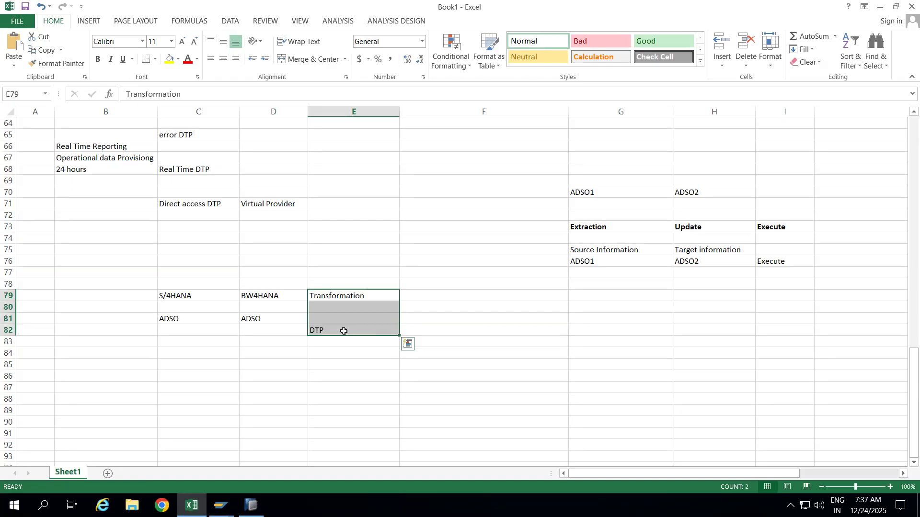